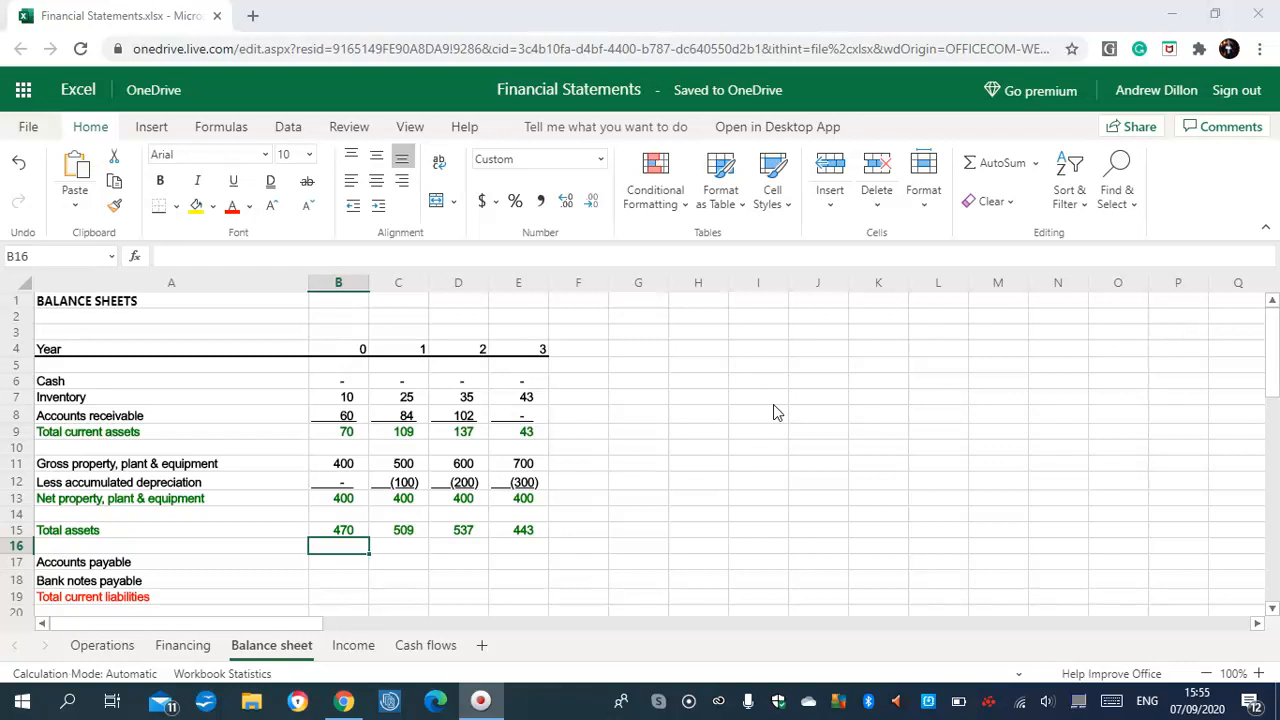
- Link accounts payable to the Operations sheet with =Operations!B29 in B17 and fill the formula across to E17
{"action": "scroll", "coordinate": [1258, 406], "scroll_direction": "down", "scroll_amount": 4}
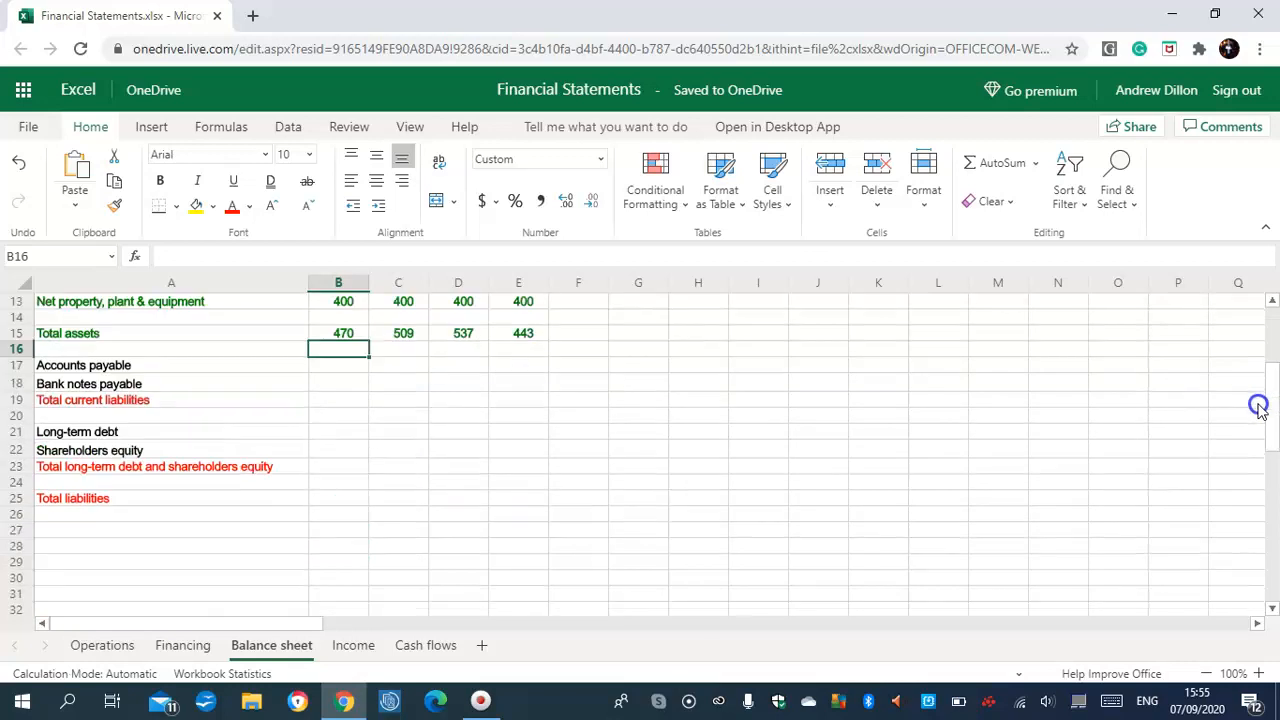
{"action": "left_click", "coordinate": [352, 368]}
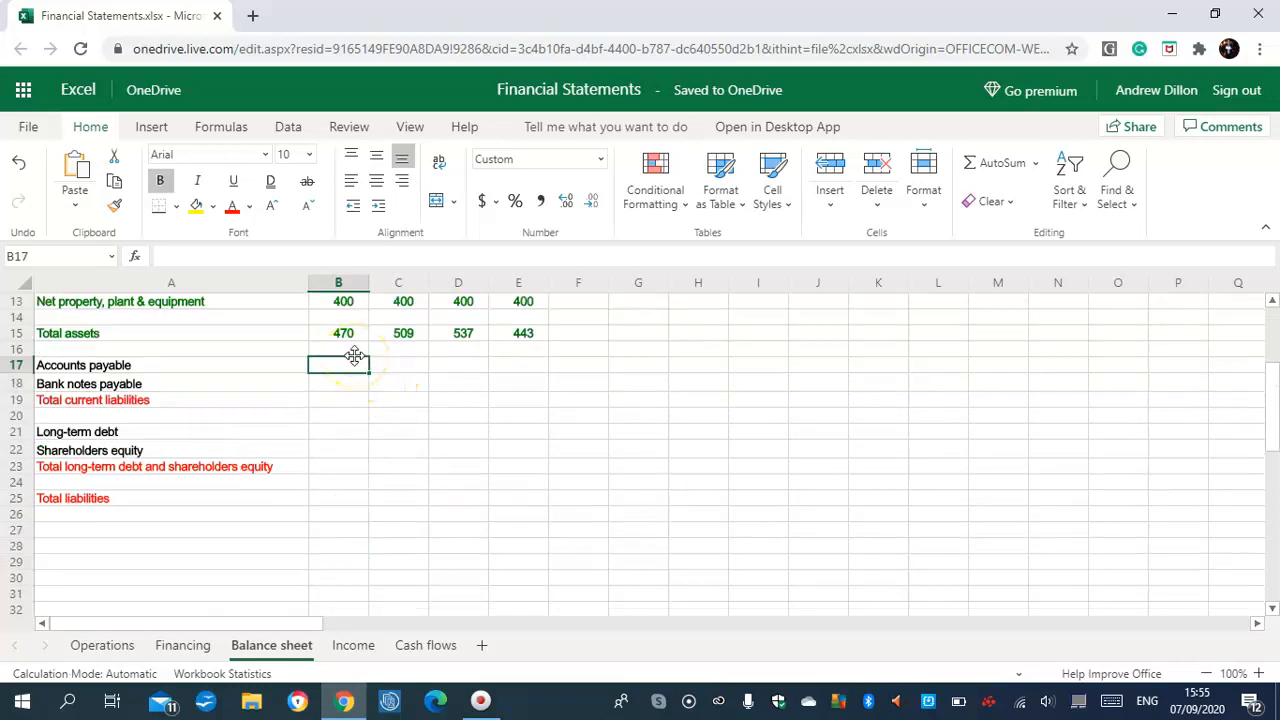
{"action": "key", "text": "Caps_Lock"}
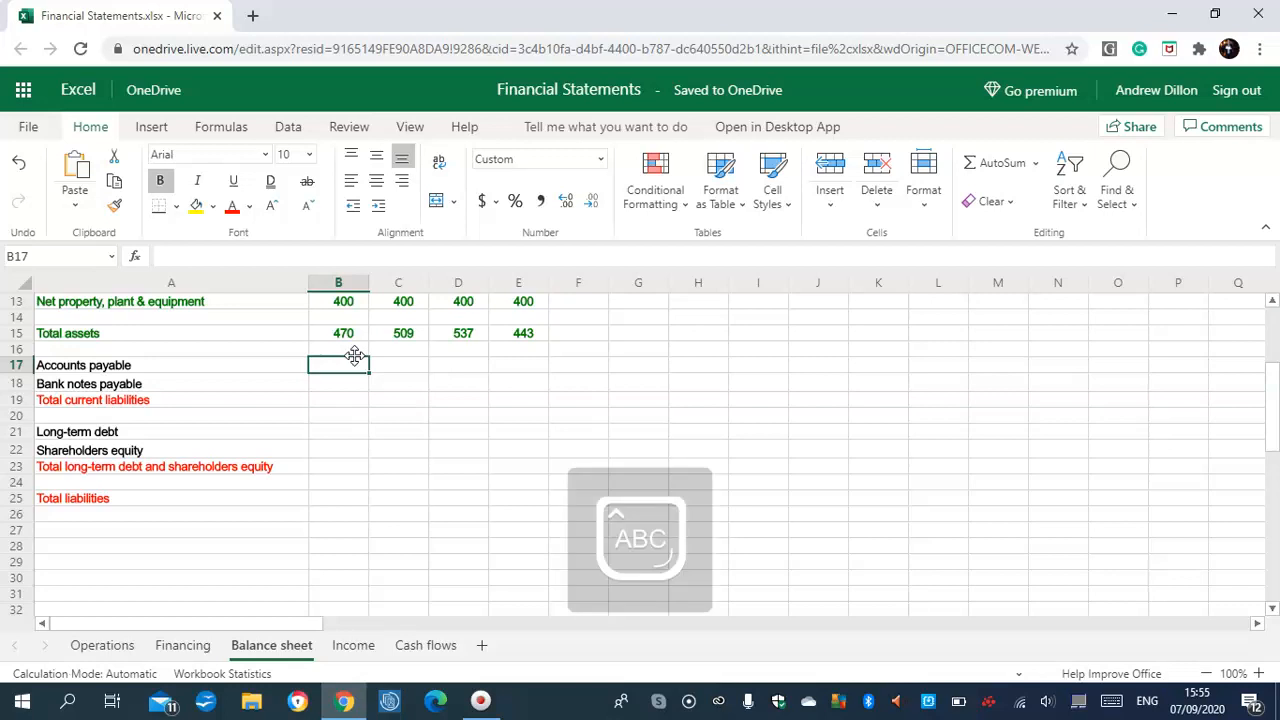
{"action": "type", "text": "=O"}
{"action": "key", "text": "Caps_Lock"}
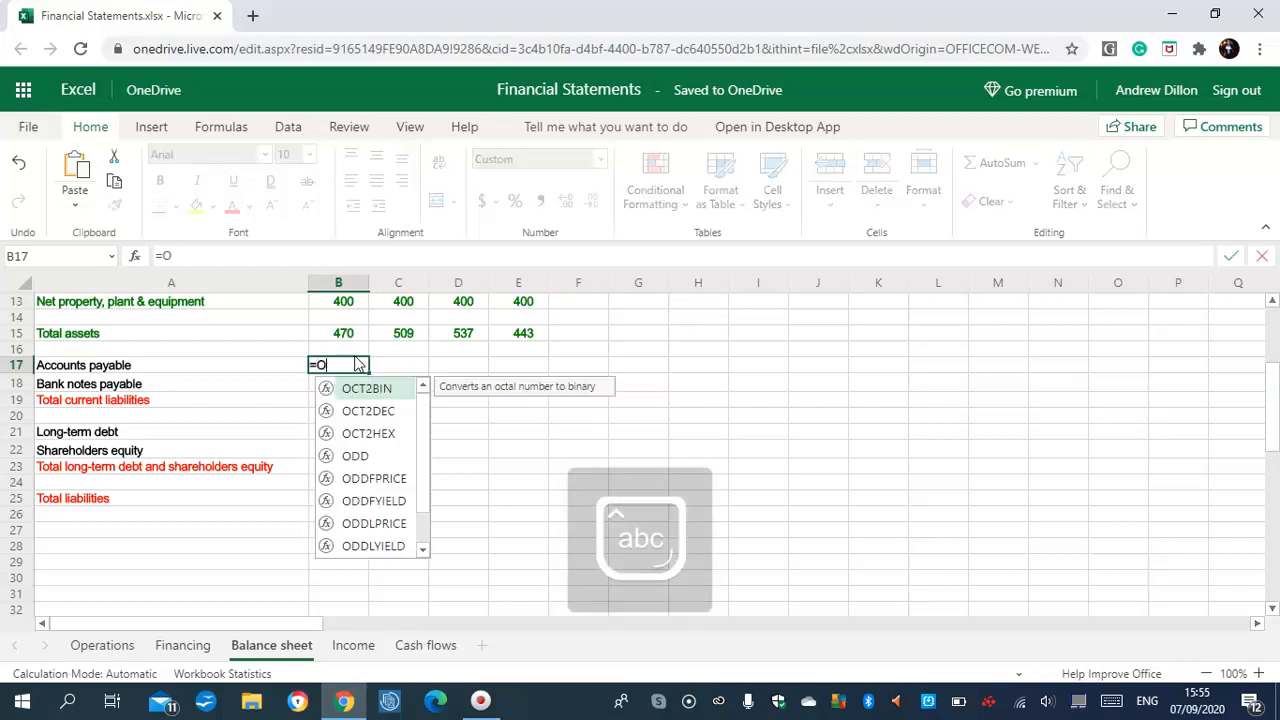
{"action": "type", "text": "perations"}
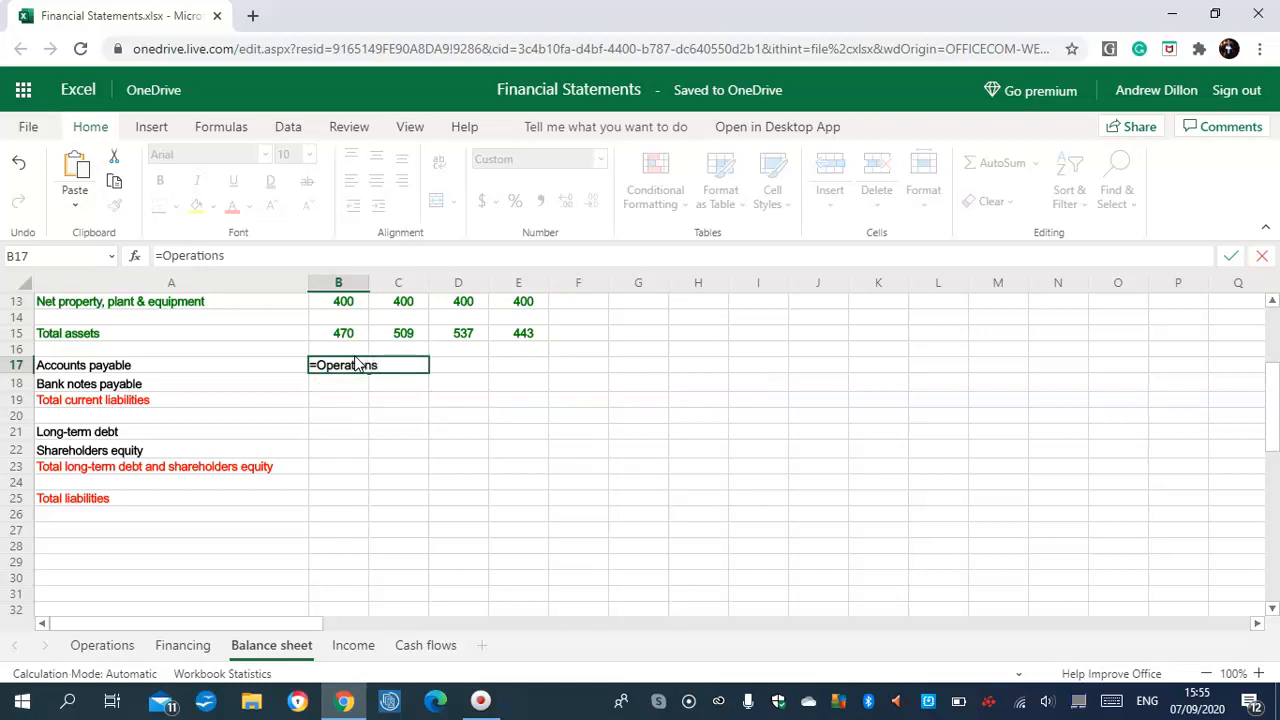
{"action": "type", "text": "!"}
{"action": "key", "text": "Caps_Lock"}
{"action": "type", "text": "B29"}
{"action": "key", "text": "Return"}
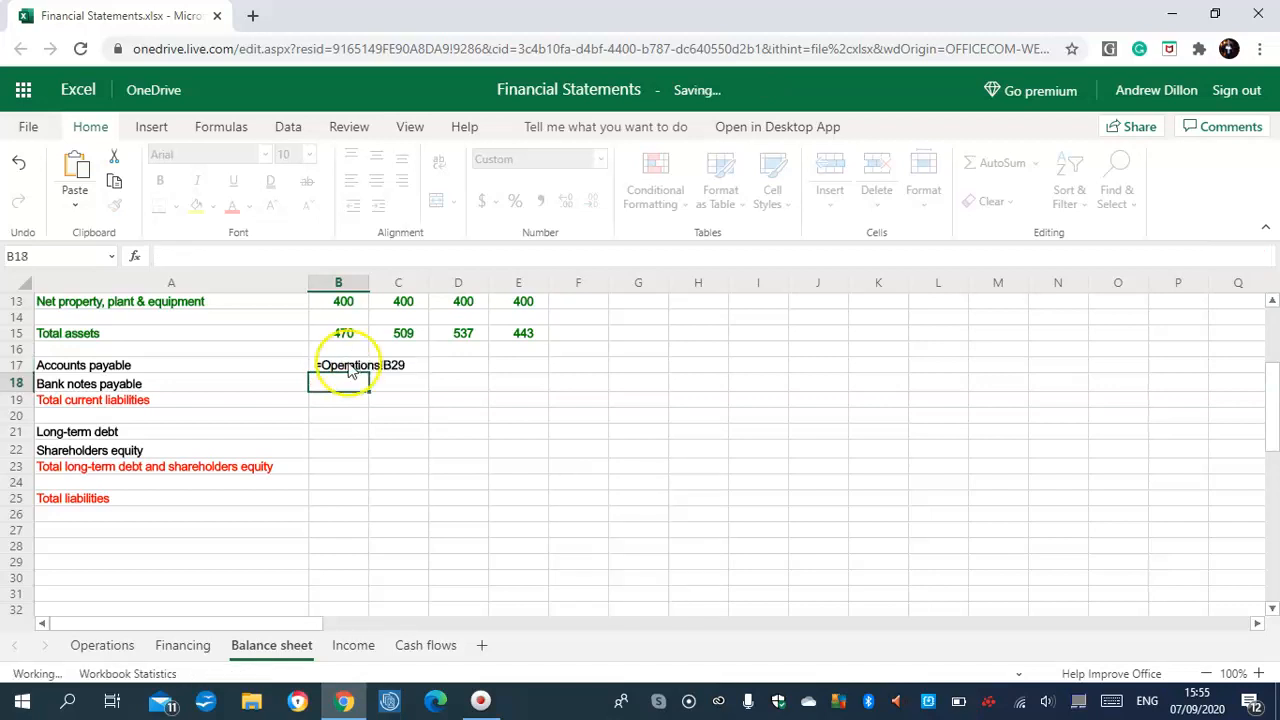
{"action": "left_click", "coordinate": [347, 366]}
{"action": "left_click_drag", "start_coordinate": [368, 367], "coordinate": [508, 364]}
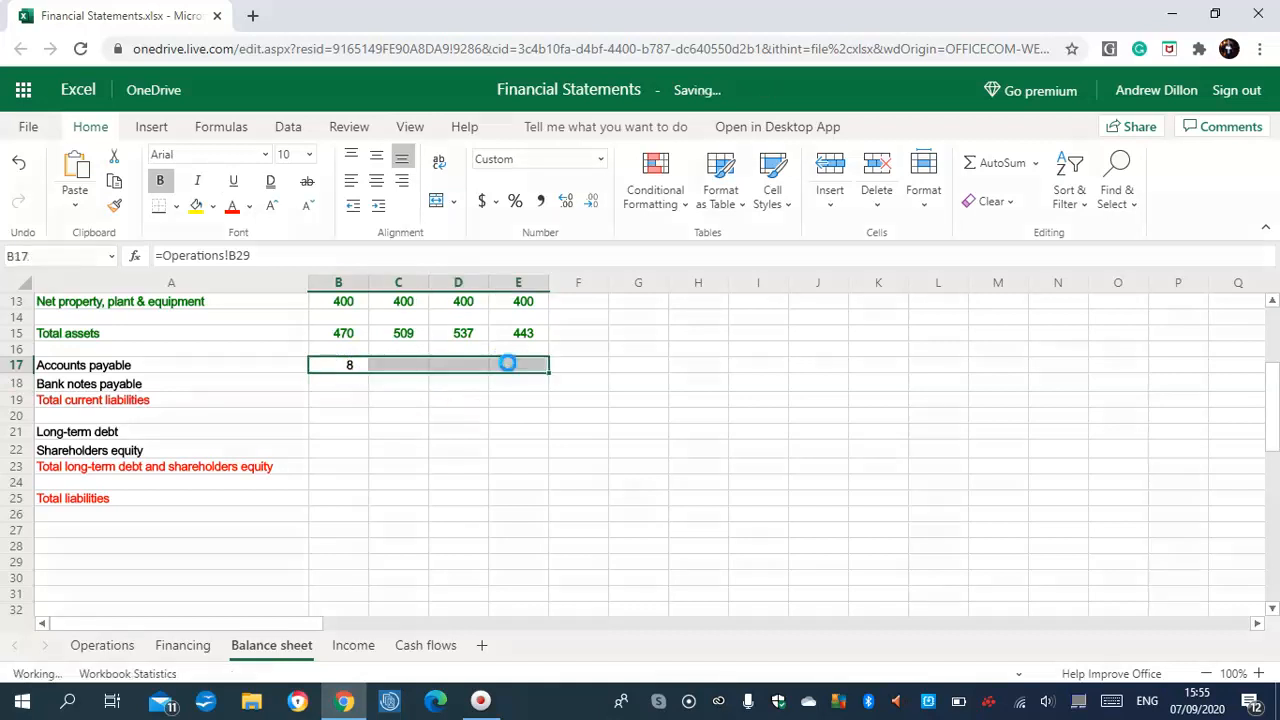
- Link bank notes payable to the Financing sheet with =Financing!B10 in B18 and fill the formula across to E18
{"action": "left_click", "coordinate": [344, 386]}
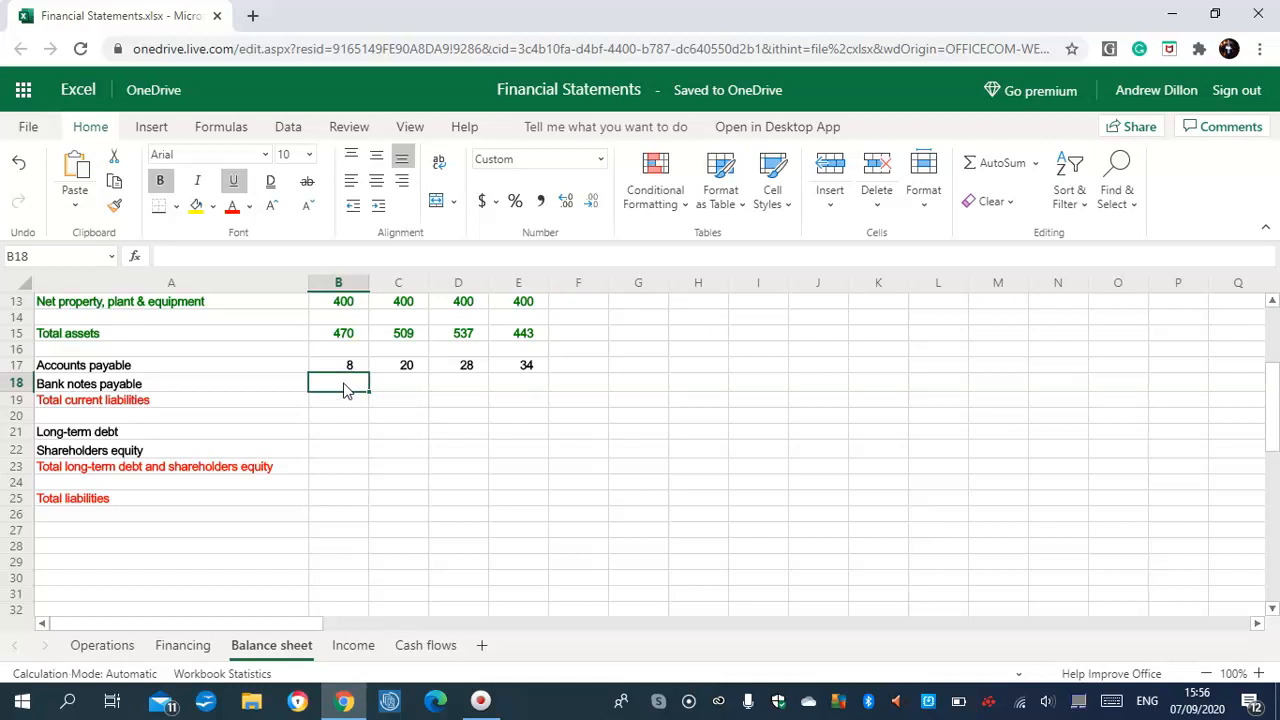
{"action": "type", "text": "=F"}
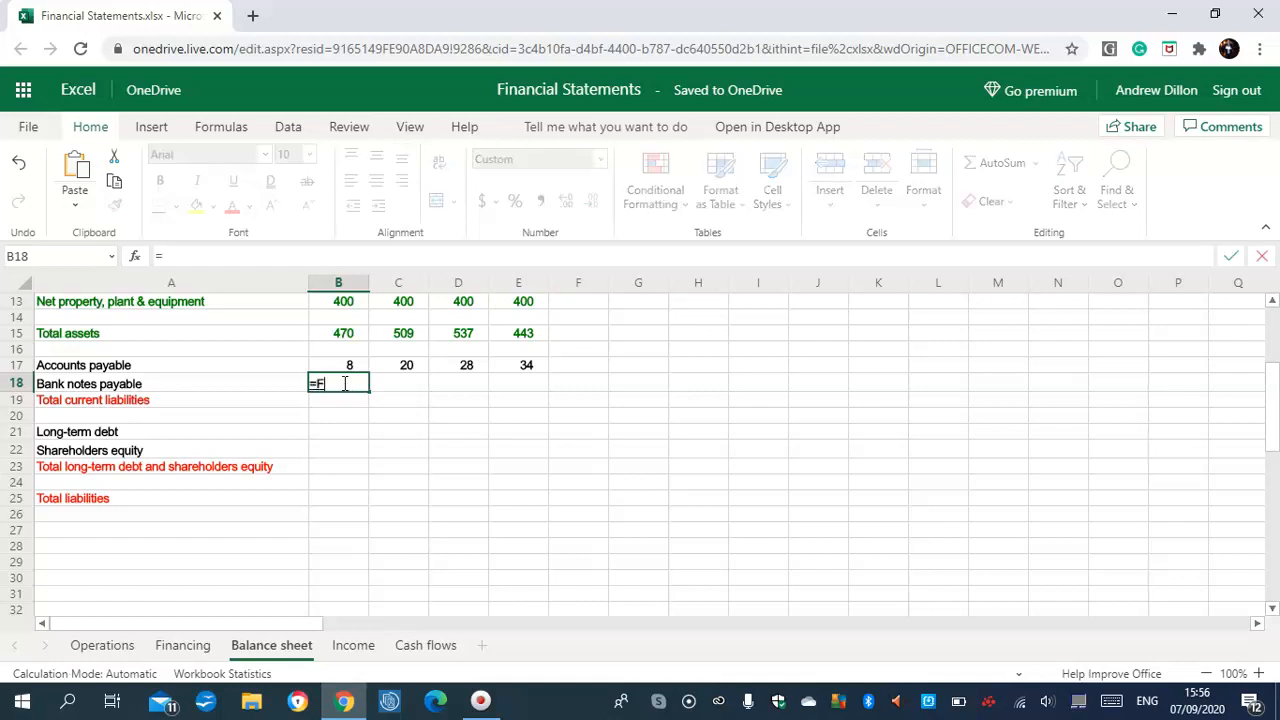
{"action": "type", "text": "inanco"}
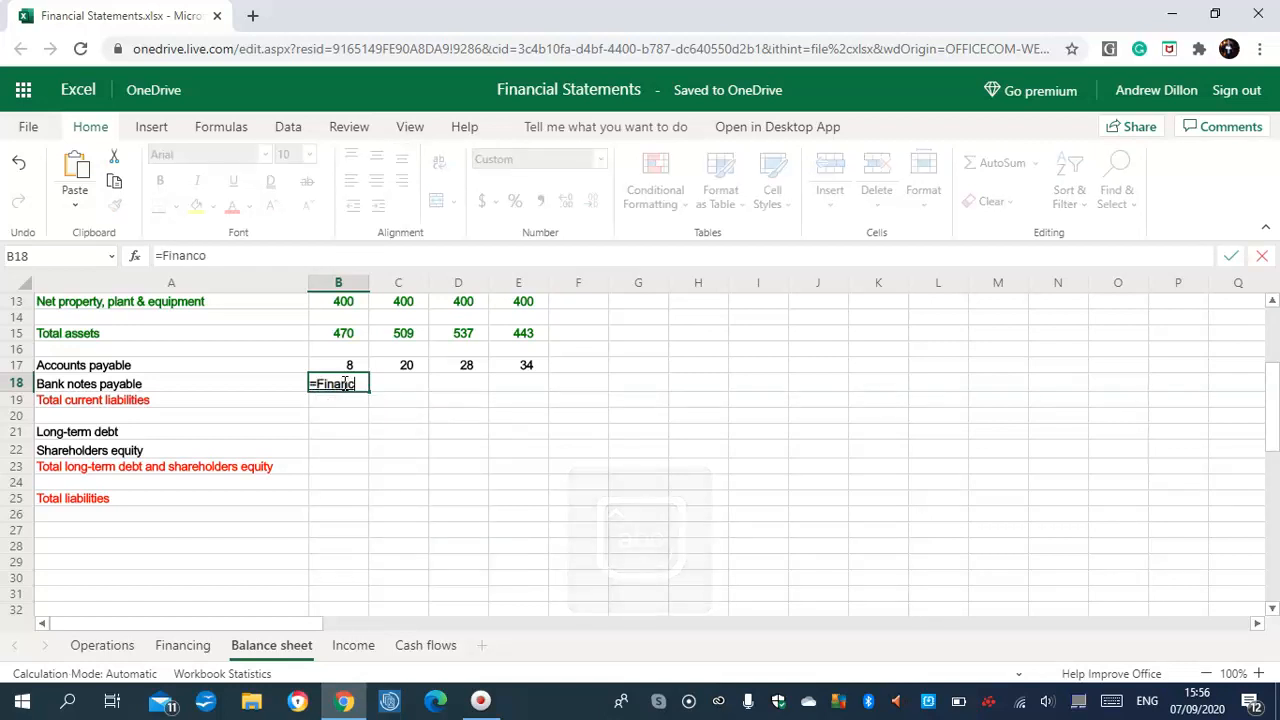
{"action": "key", "text": "BackSpace"}
{"action": "type", "text": "ing"}
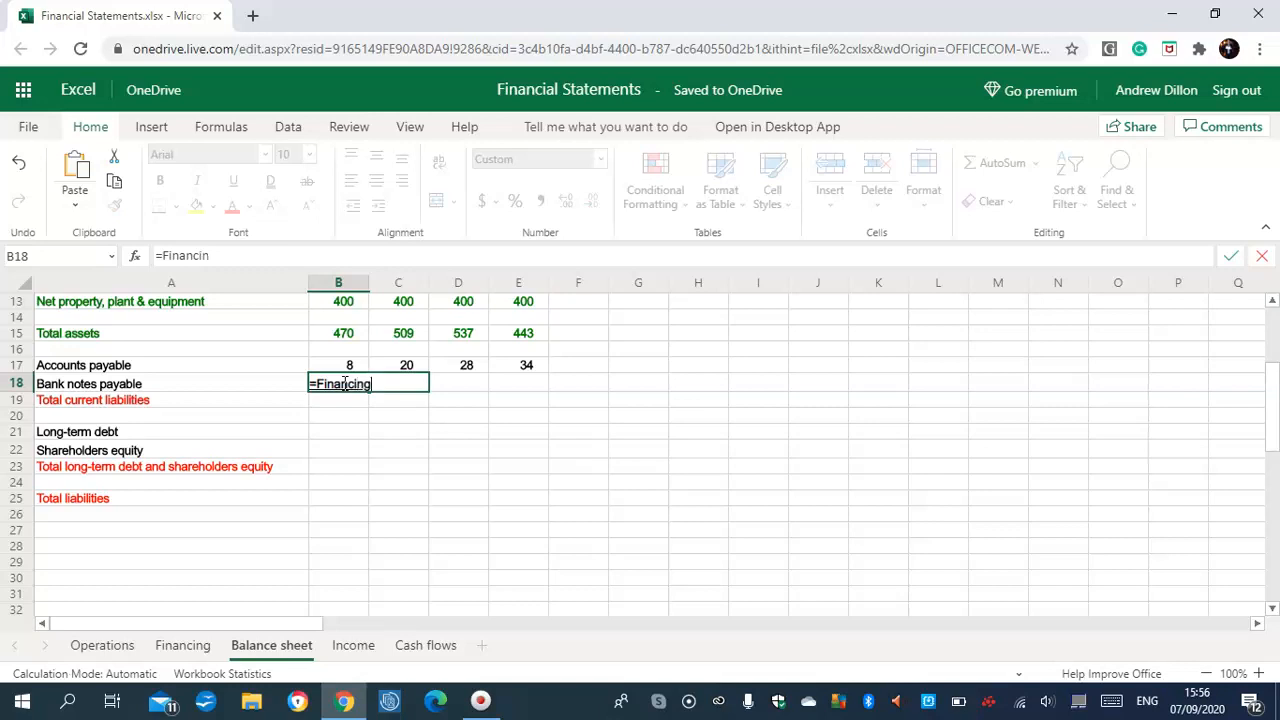
{"action": "type", "text": "!"}
{"action": "key", "text": "Caps_Lock"}
{"action": "type", "text": "B10"}
{"action": "key", "text": "Return"}
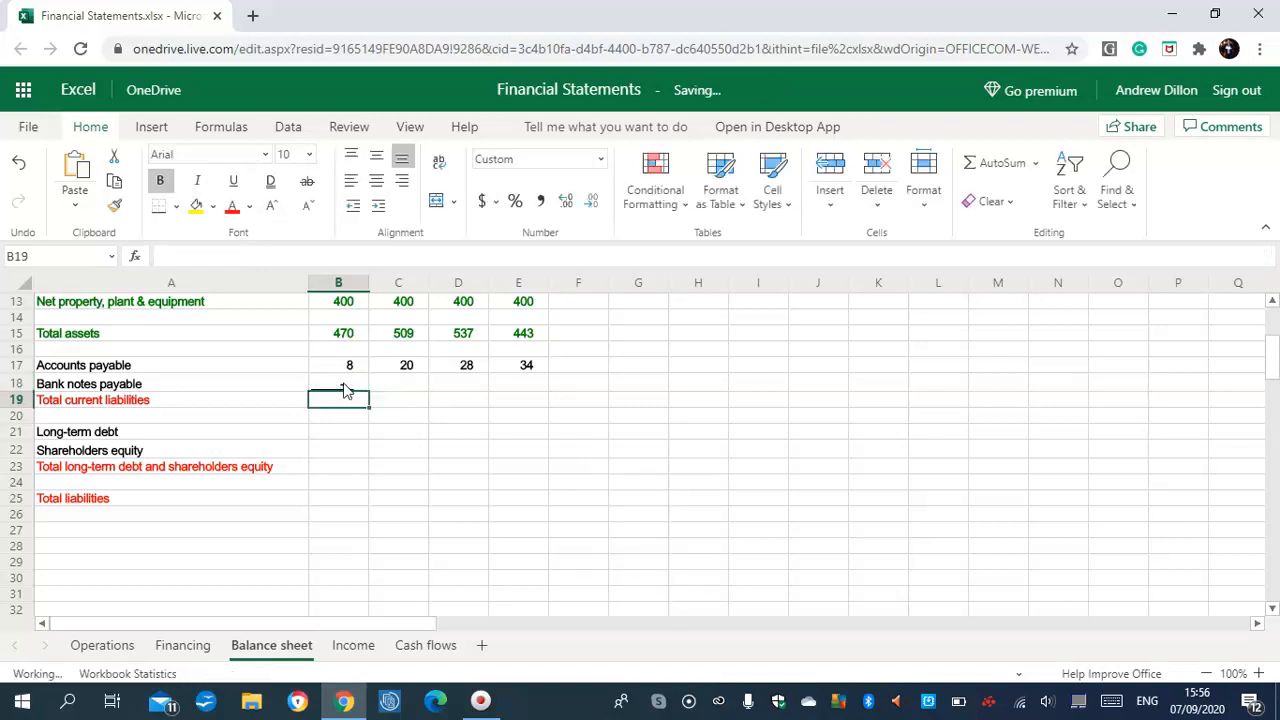
{"action": "left_click", "coordinate": [343, 385]}
{"action": "left_click_drag", "start_coordinate": [366, 389], "coordinate": [511, 382]}
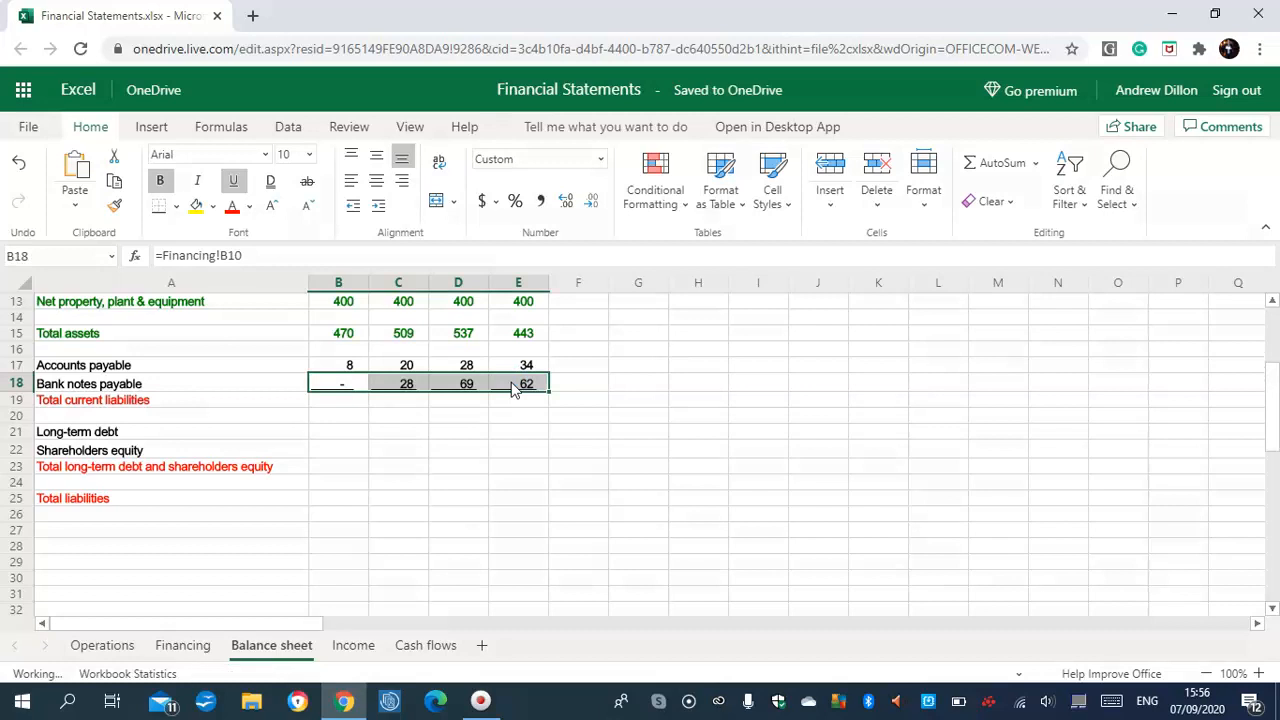
- Calculate total current liabilities with =B17+B18 in B19 and fill the formula across to E19
{"action": "left_click", "coordinate": [355, 400]}
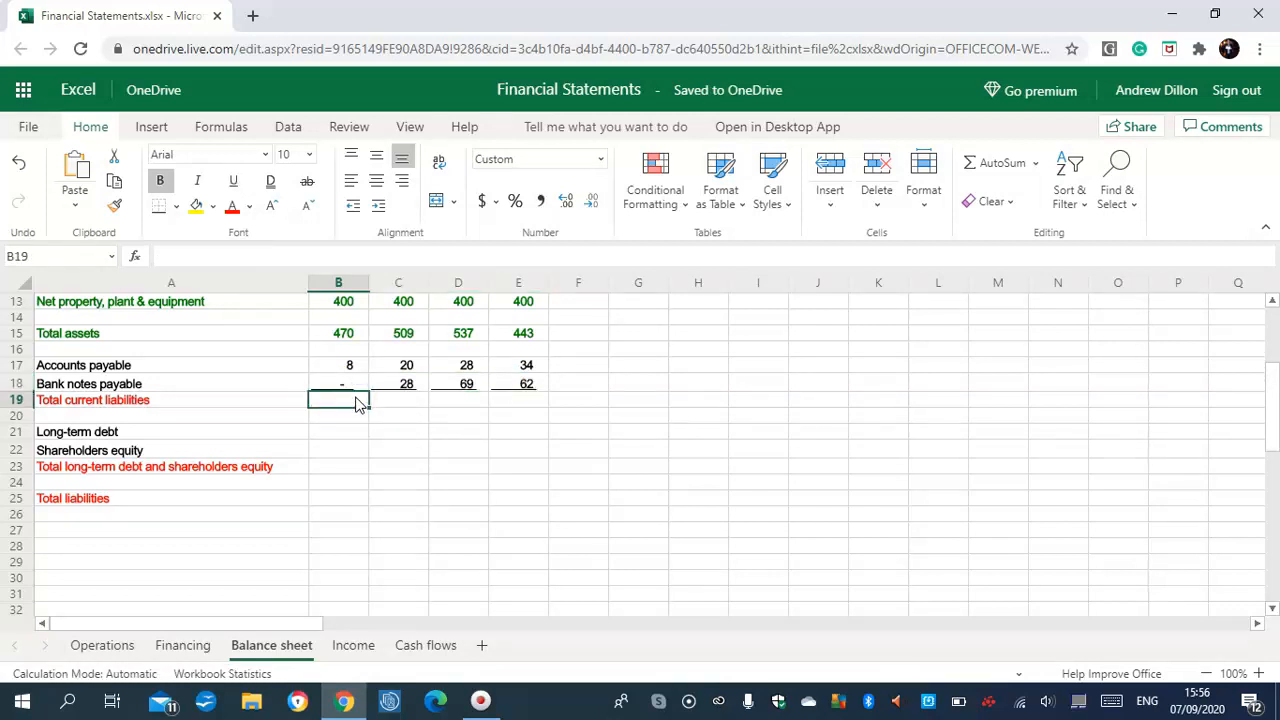
{"action": "type", "text": "=B17+"}
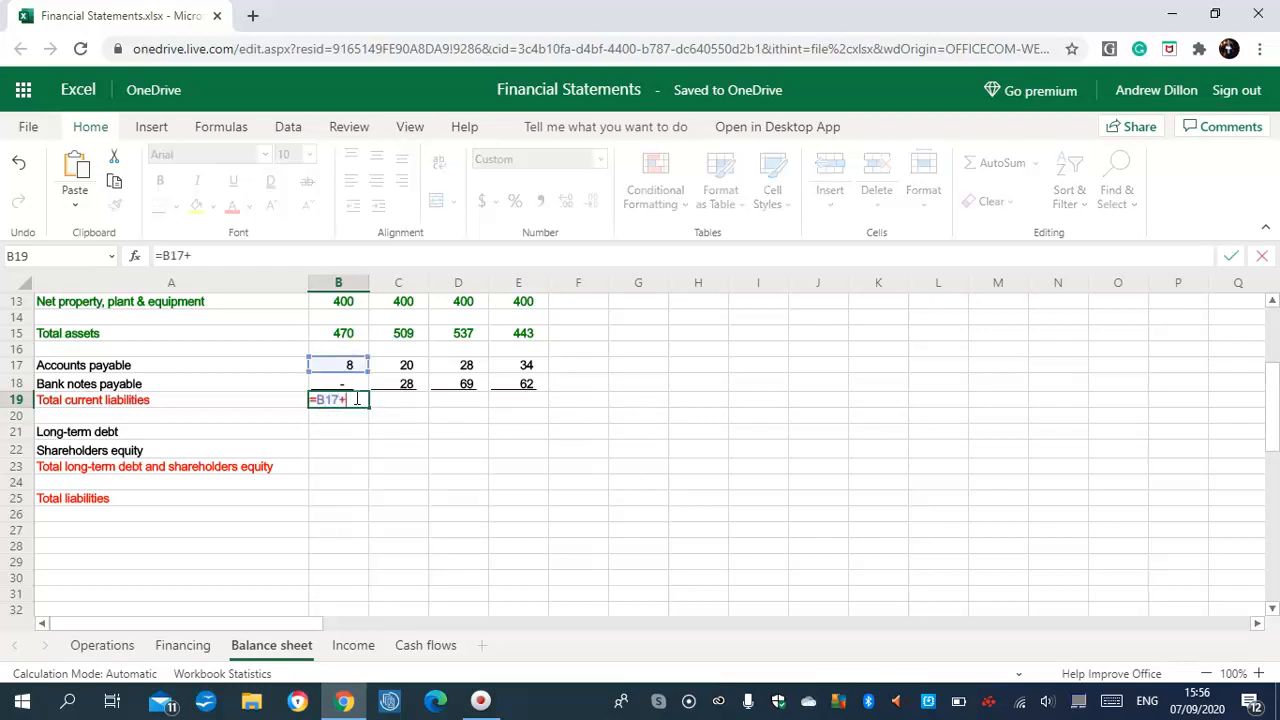
{"action": "type", "text": "B18"}
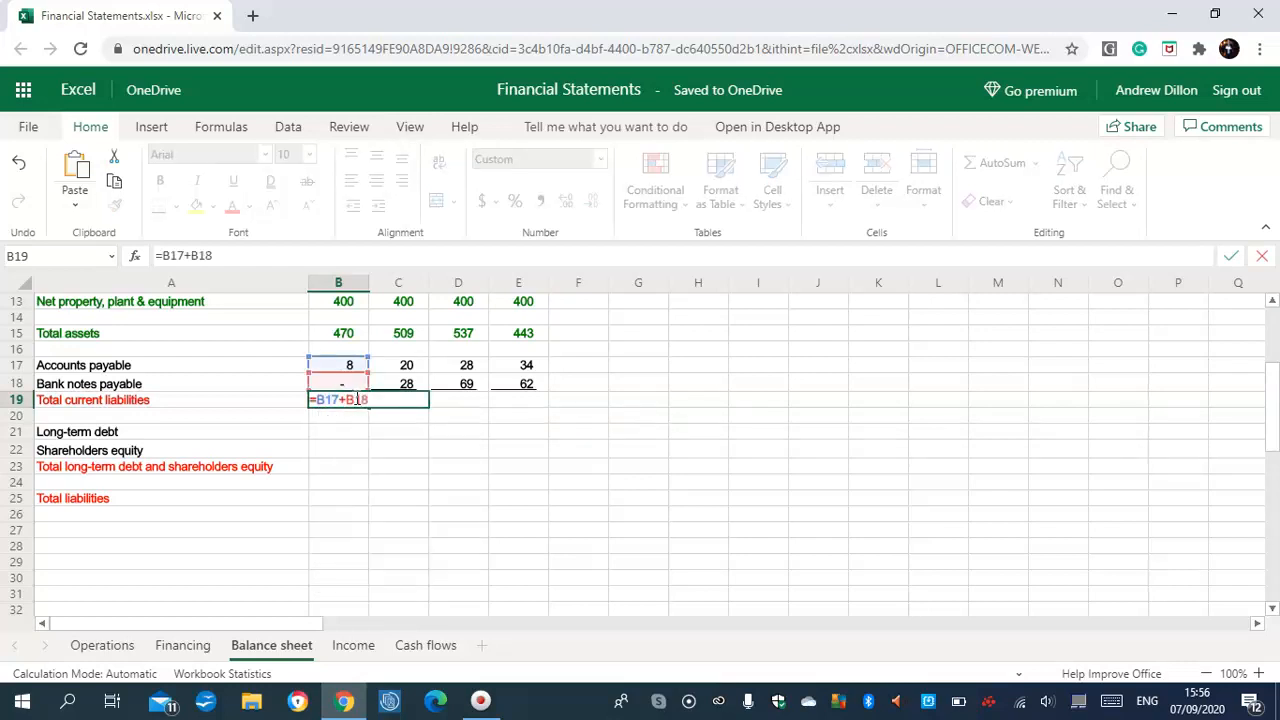
{"action": "key", "text": "Return"}
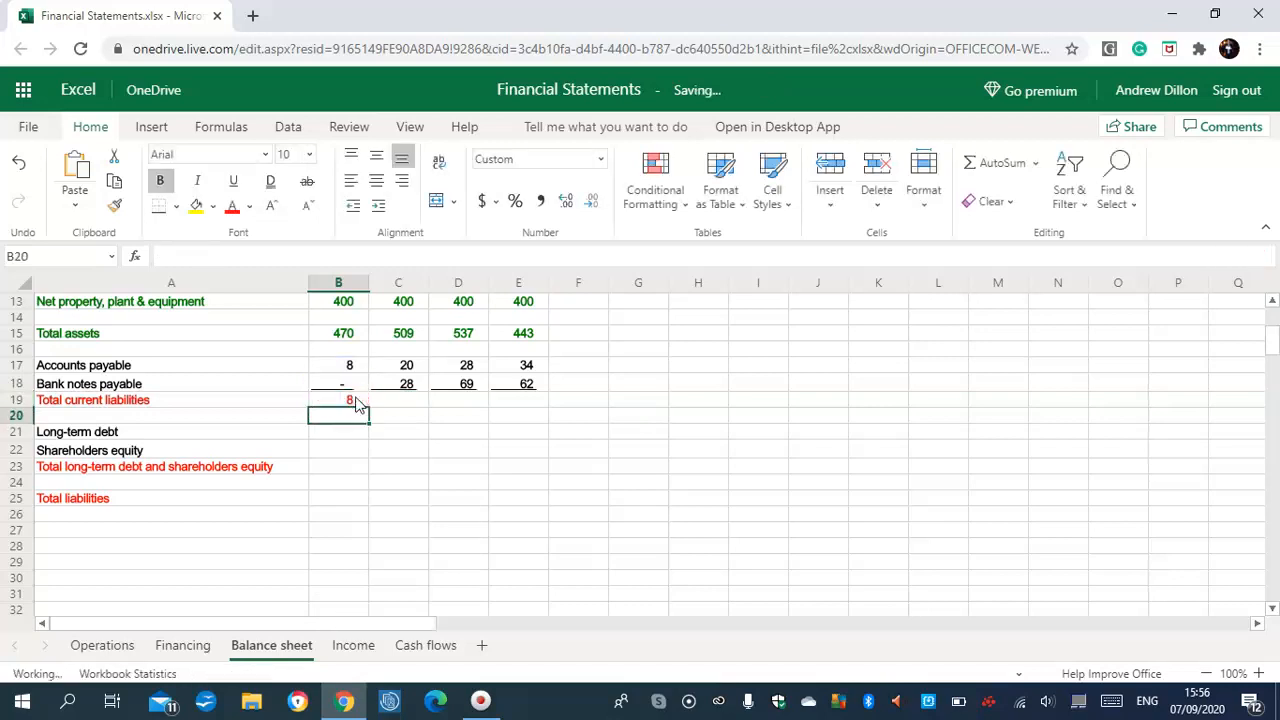
{"action": "left_click", "coordinate": [355, 400]}
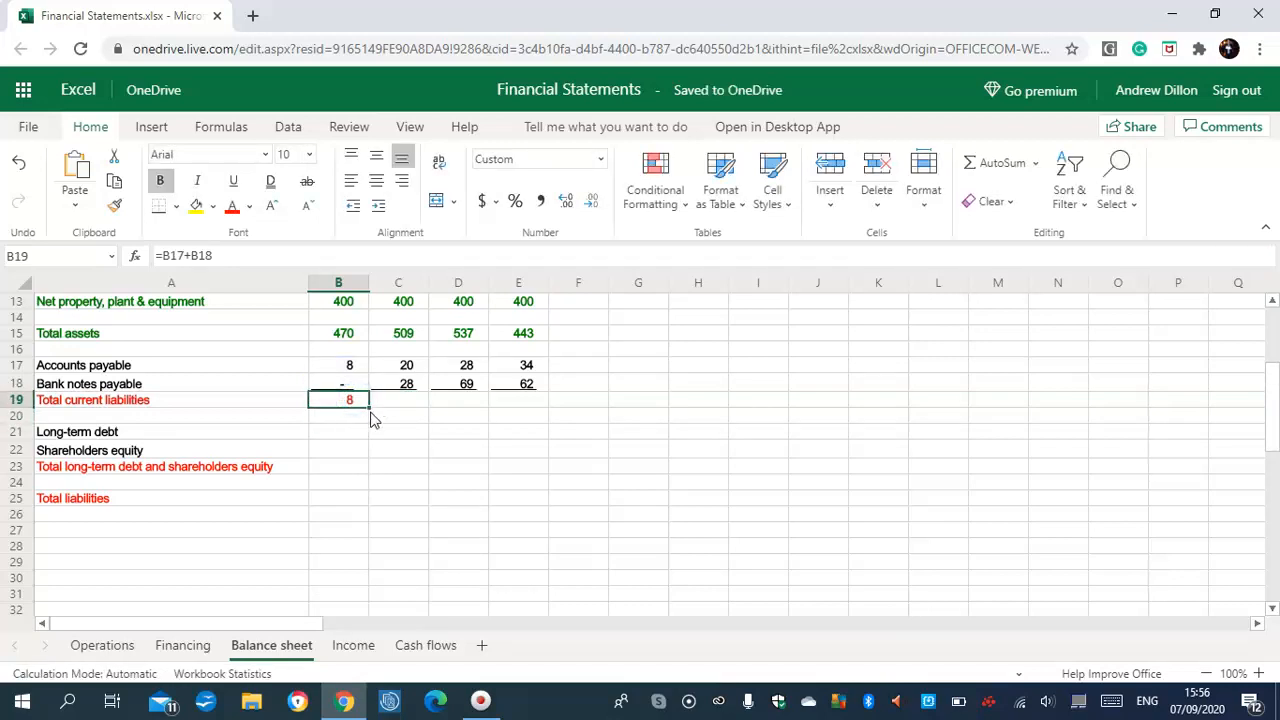
{"action": "left_click_drag", "start_coordinate": [369, 408], "coordinate": [514, 402]}
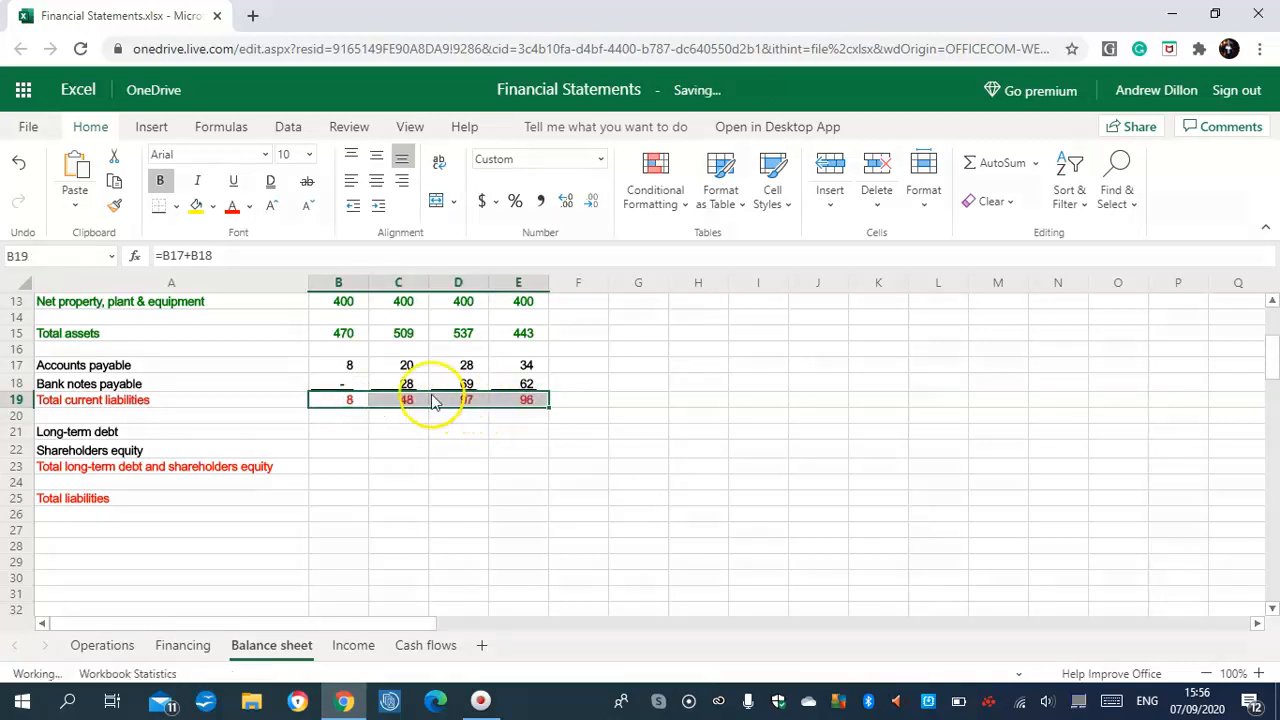
{"action": "left_click", "coordinate": [530, 368]}
{"action": "left_click", "coordinate": [526, 399]}
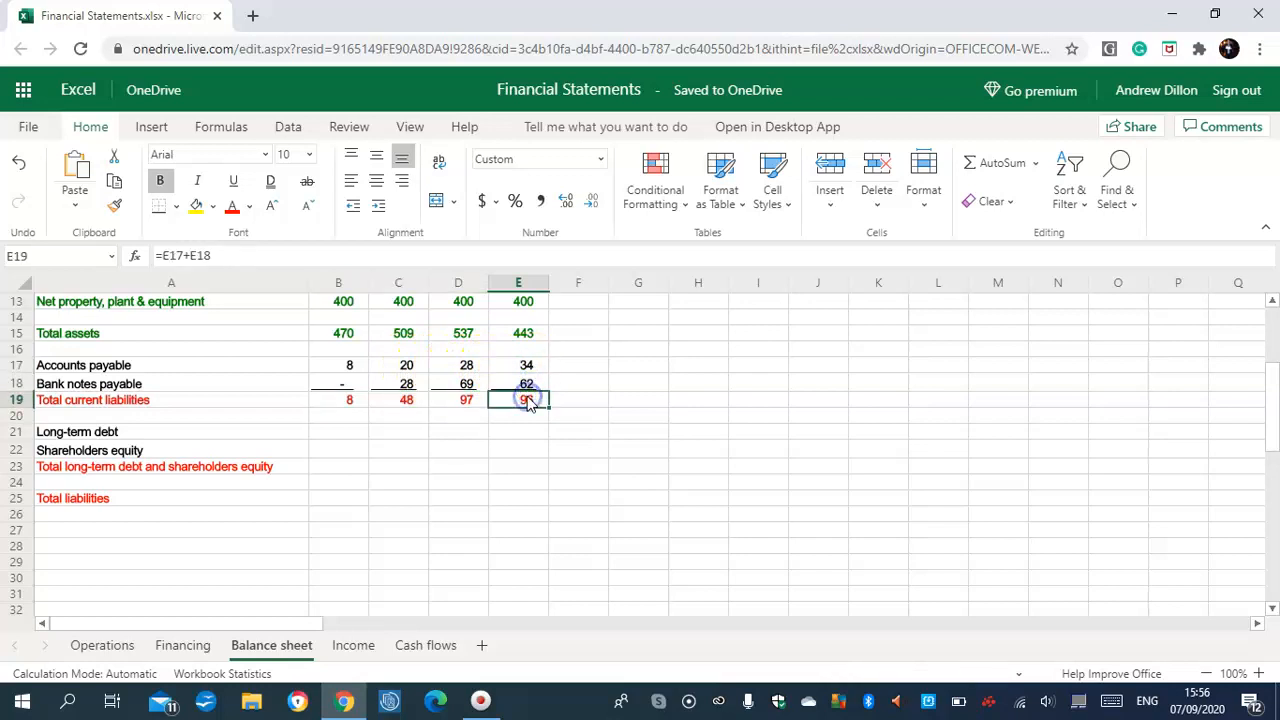
- Link long-term debt to the Financing sheet with =Financing!B9 in B21 and fill the formula across to E21
{"action": "left_click", "coordinate": [342, 434]}
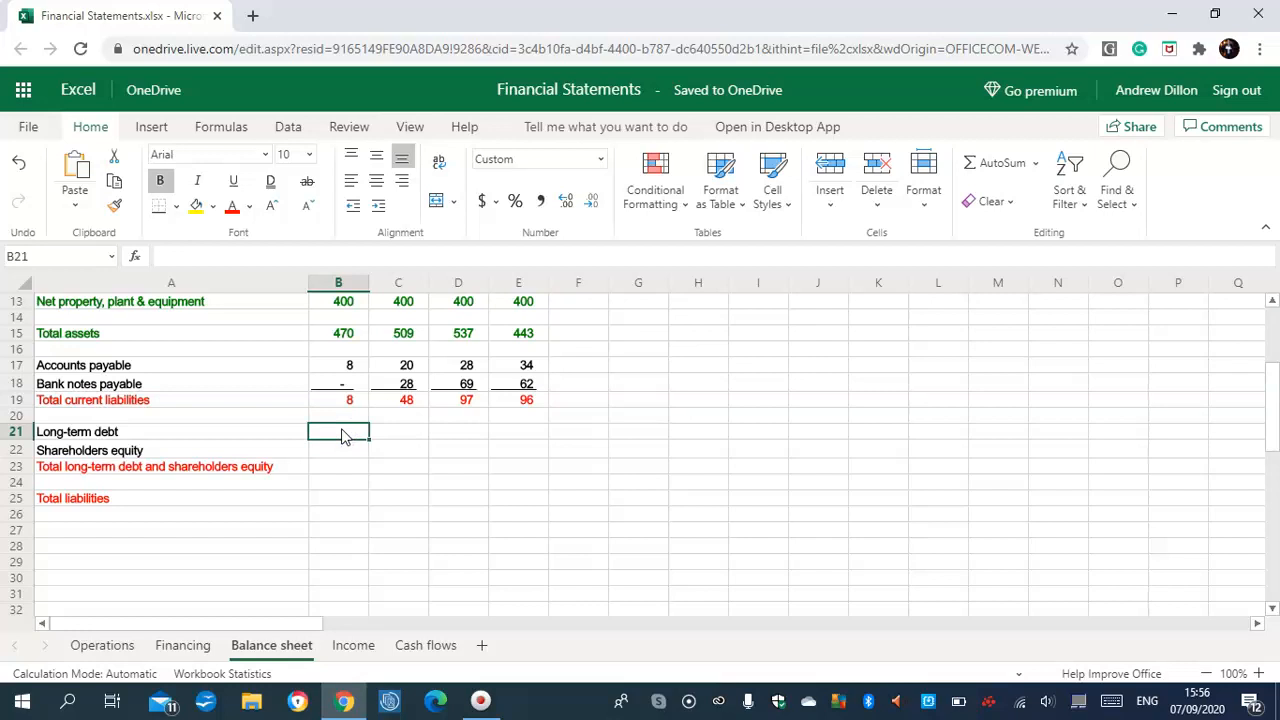
{"action": "type", "text": "=F"}
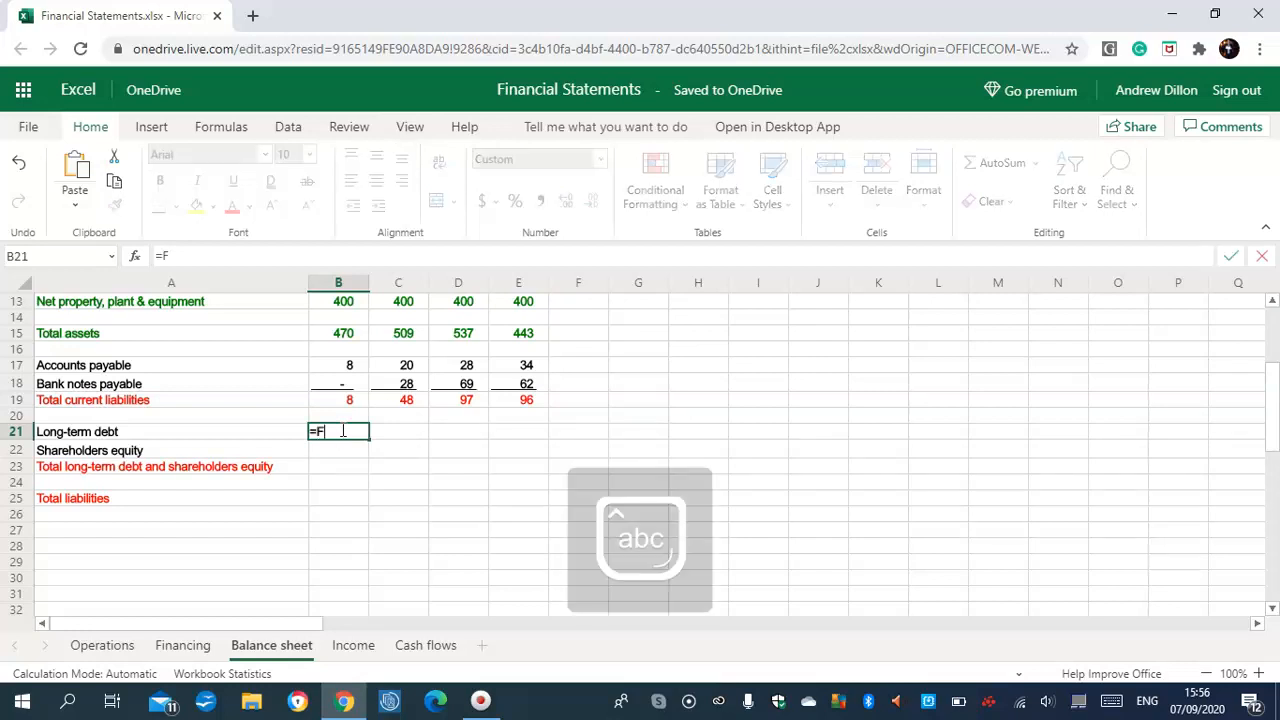
{"action": "type", "text": "inancing"}
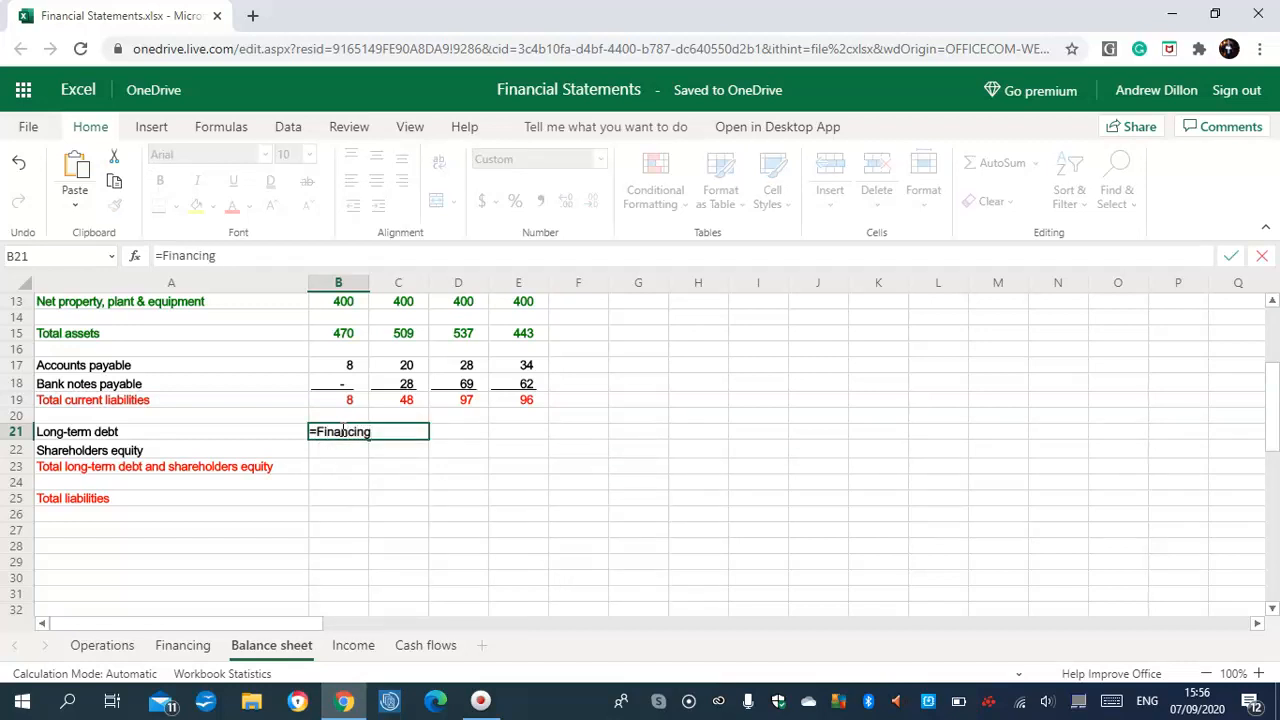
{"action": "type", "text": "!B9"}
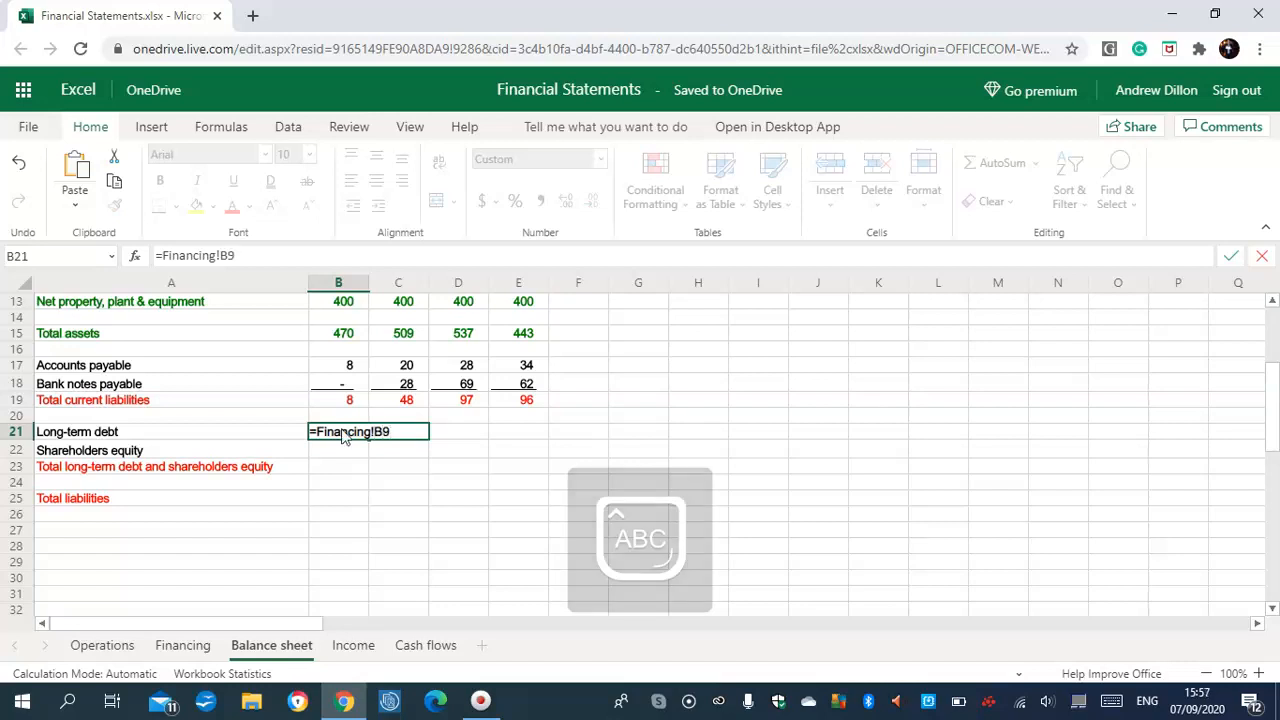
{"action": "key", "text": "Return"}
{"action": "left_click", "coordinate": [343, 432]}
{"action": "left_click_drag", "start_coordinate": [343, 432], "coordinate": [502, 440]}
{"action": "key", "text": "ctrl+r"}
- Enter the year 0 shareholders equity formula =Financing!B12-Financing!B13 in B22
{"action": "left_click", "coordinate": [347, 454]}
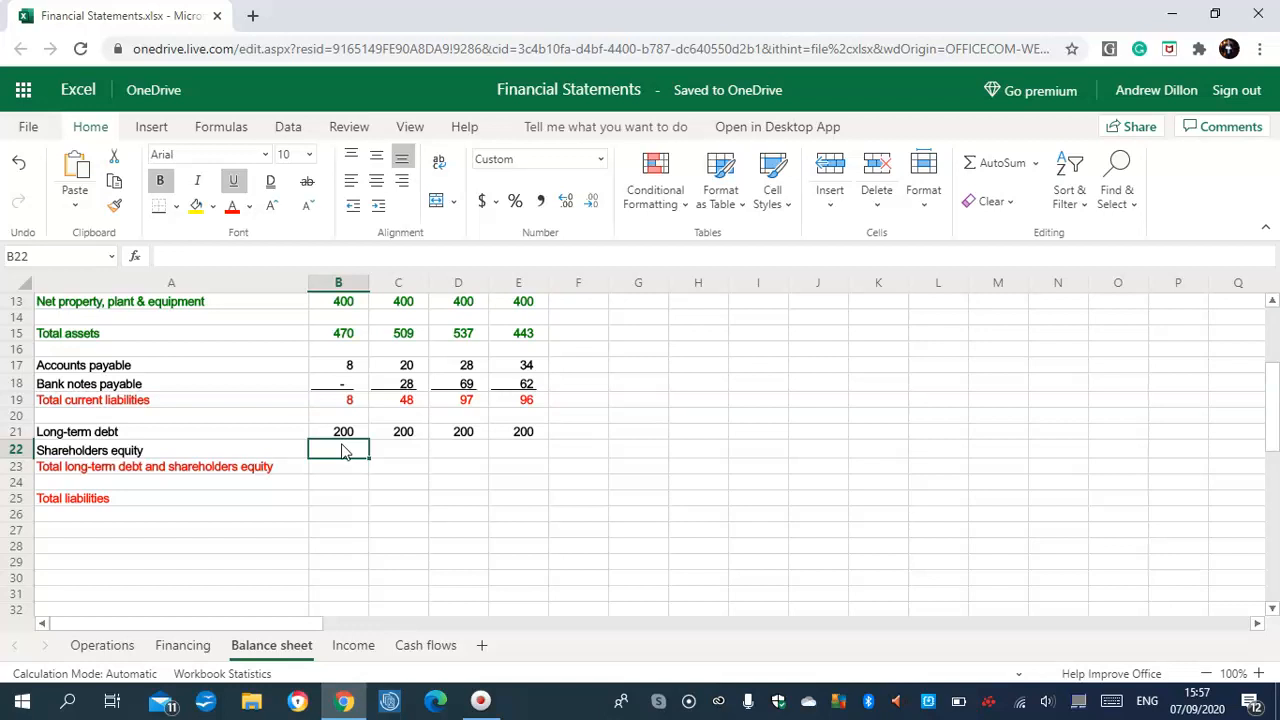
{"action": "type", "text": "=Financing!B12"}
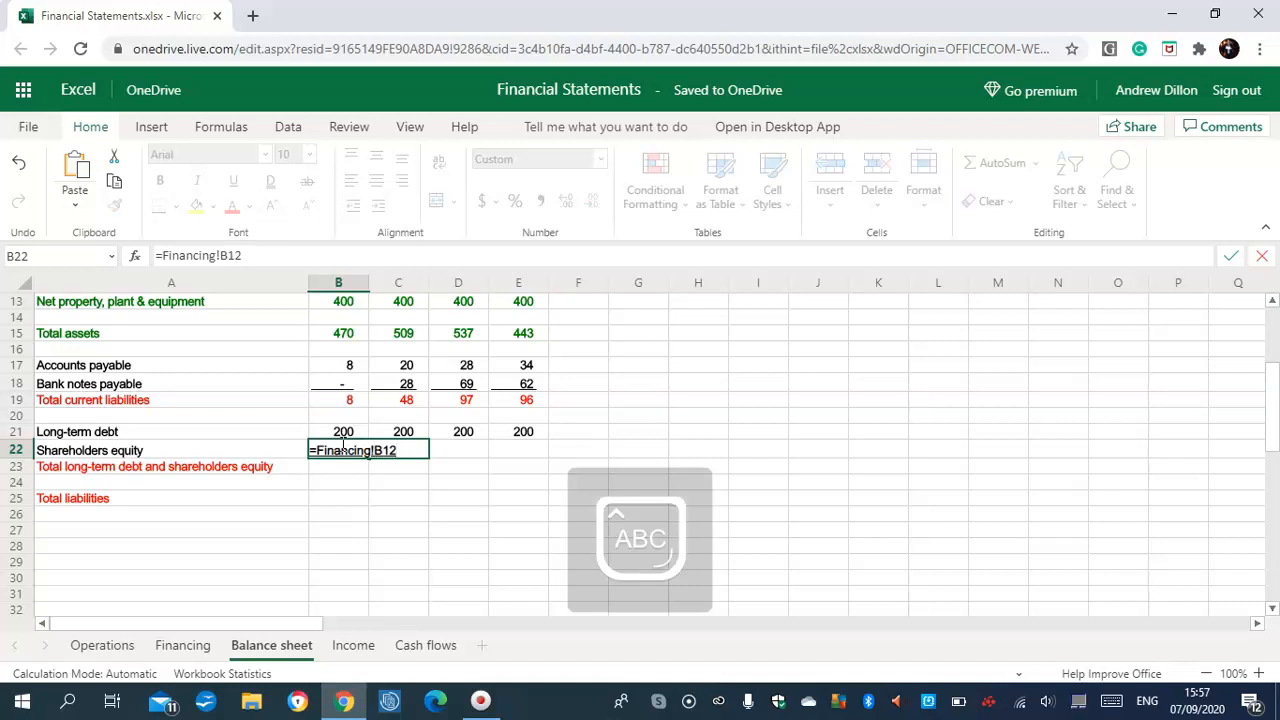
{"action": "type", "text": "-Financing"}
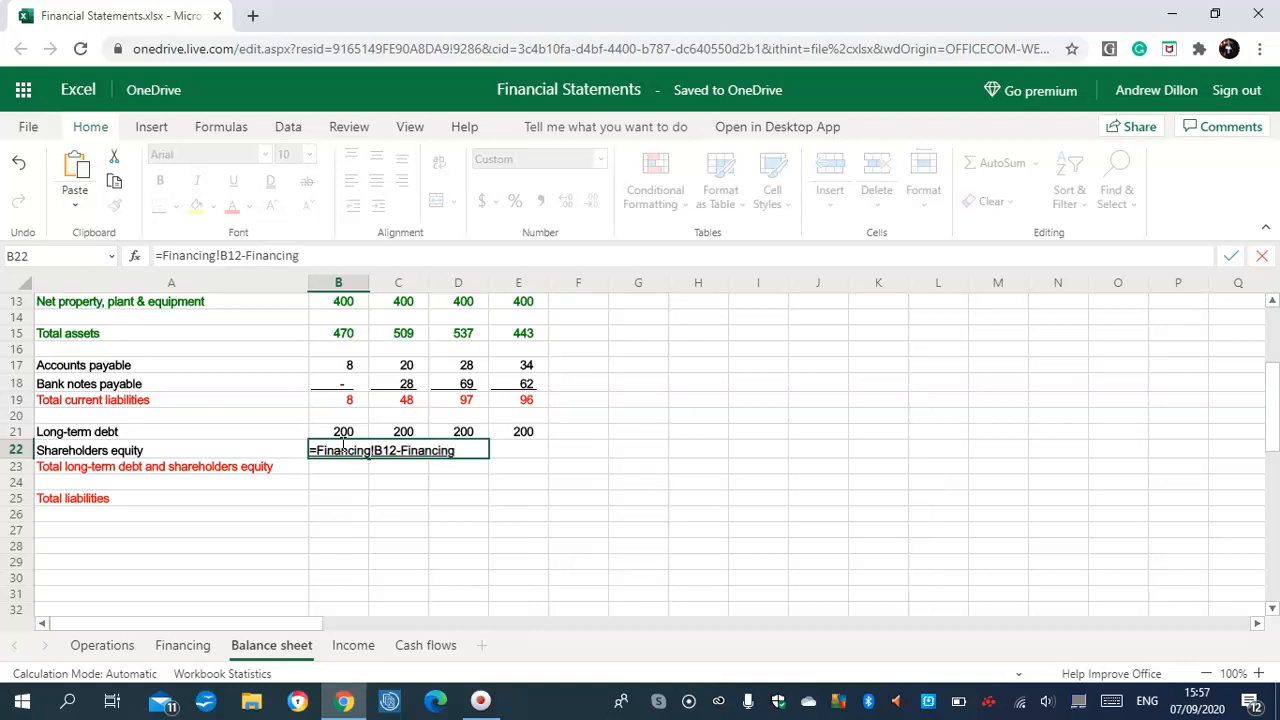
{"action": "type", "text": "!B13"}
{"action": "key", "text": "Return"}
- Enter the year 1 shareholders equity formula =B22+Financing!C12-Financing!C13+Income!C19 in C22 and fill it across to E22
{"action": "left_click", "coordinate": [396, 451]}
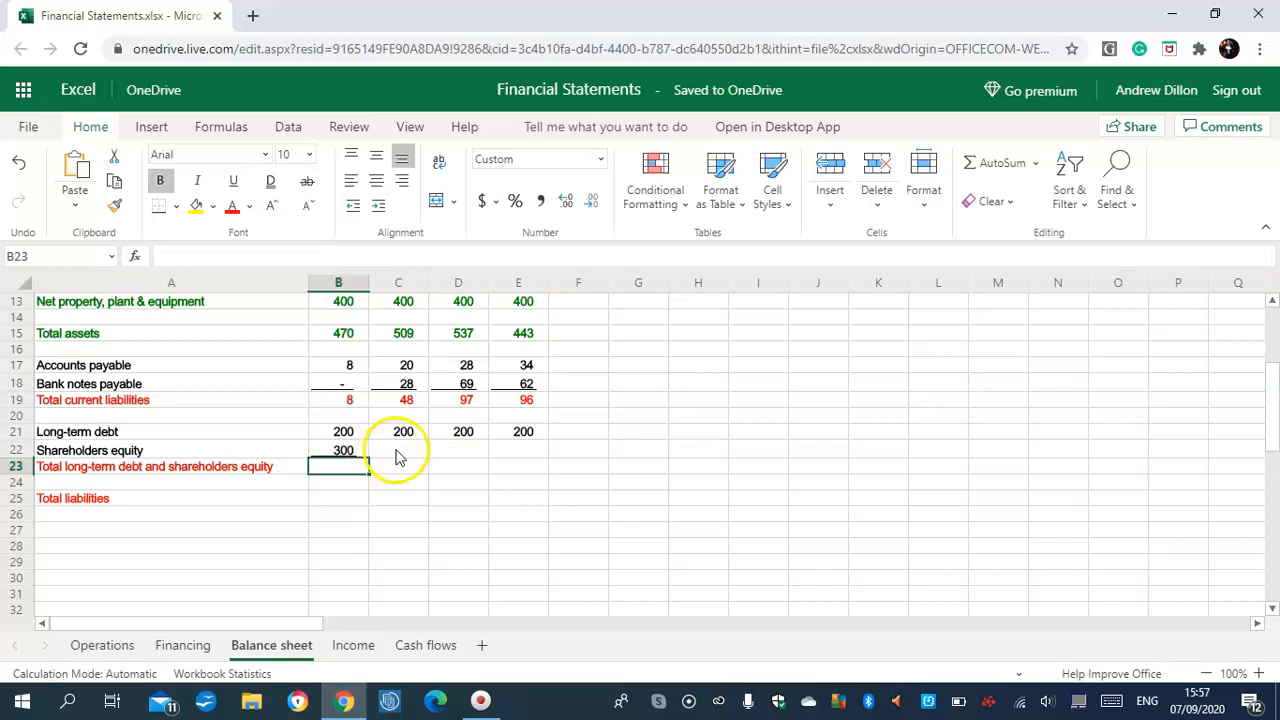
{"action": "key", "text": "Caps_Lock"}
{"action": "type", "text": "="}
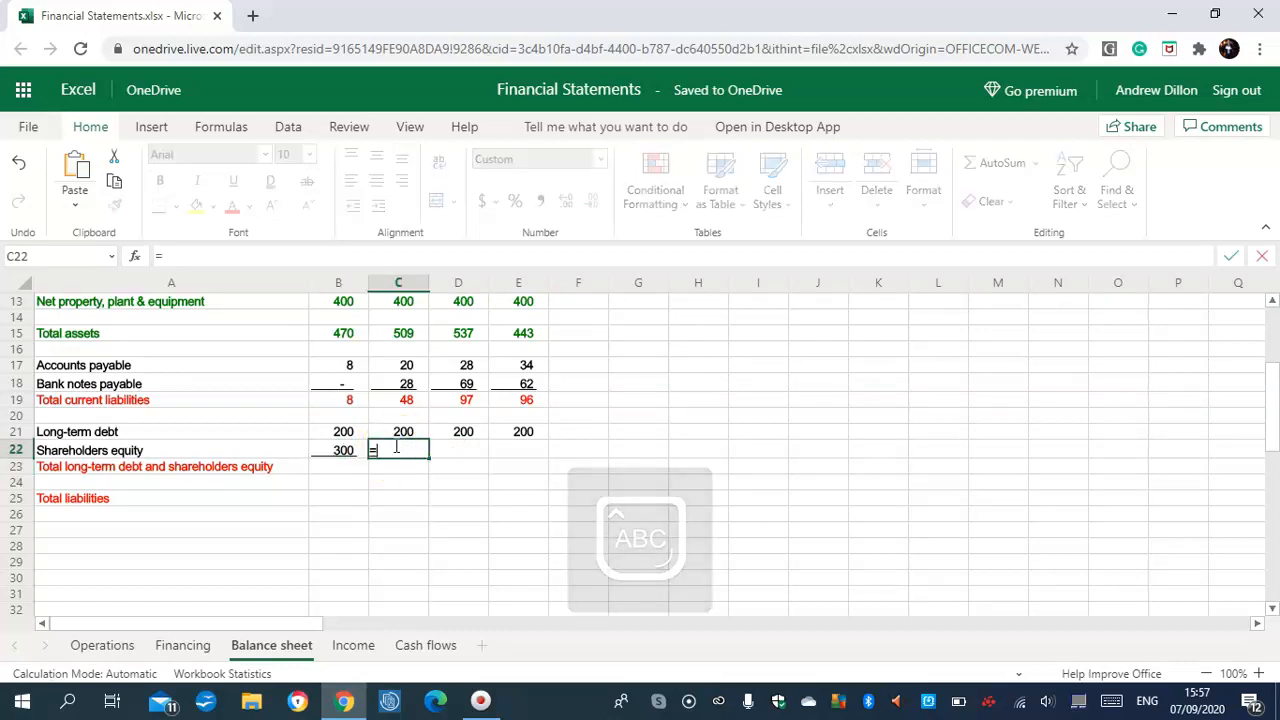
{"action": "type", "text": "B22"}
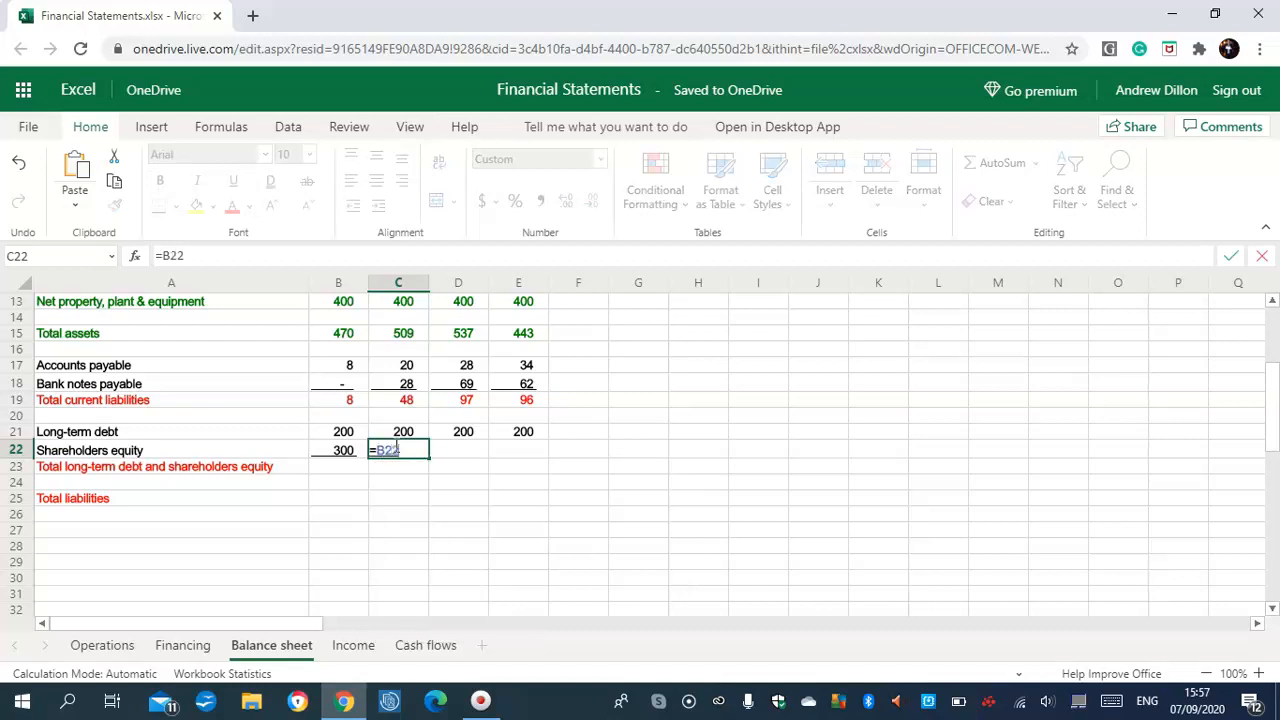
{"action": "type", "text": "+F"}
{"action": "key", "text": "Caps_Lock"}
{"action": "type", "text": "inancing"}
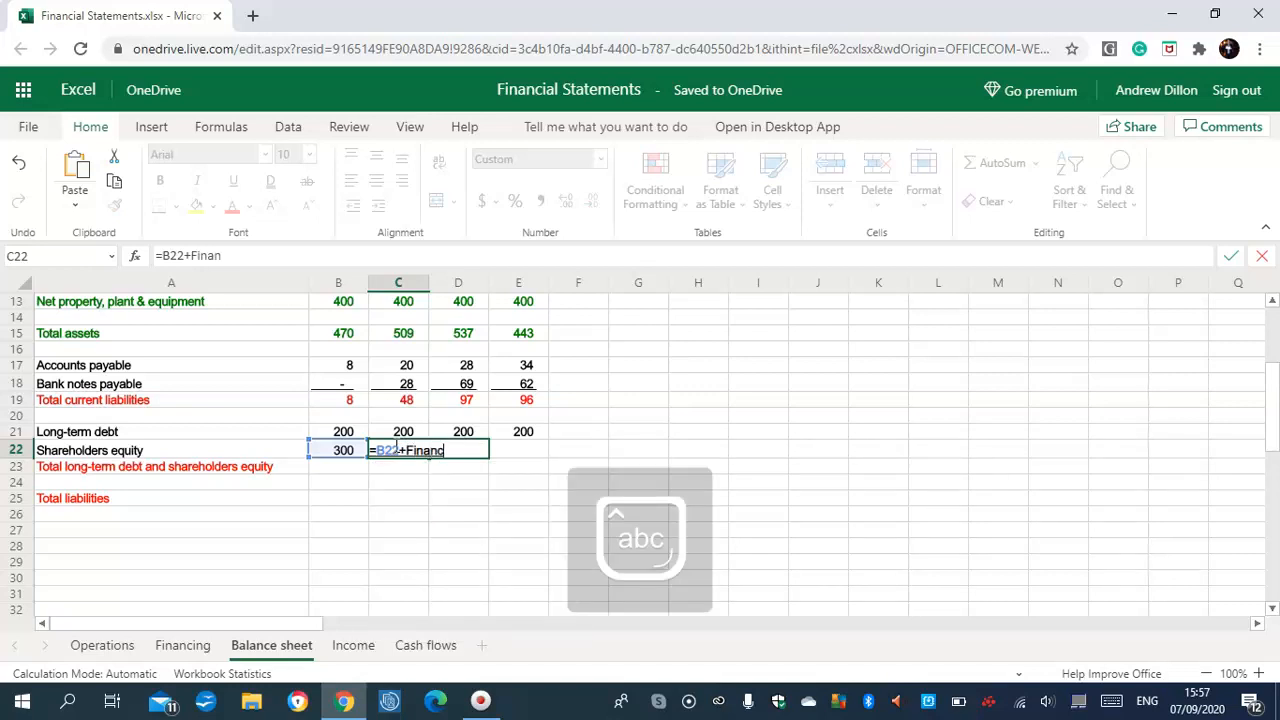
{"action": "type", "text": "!"}
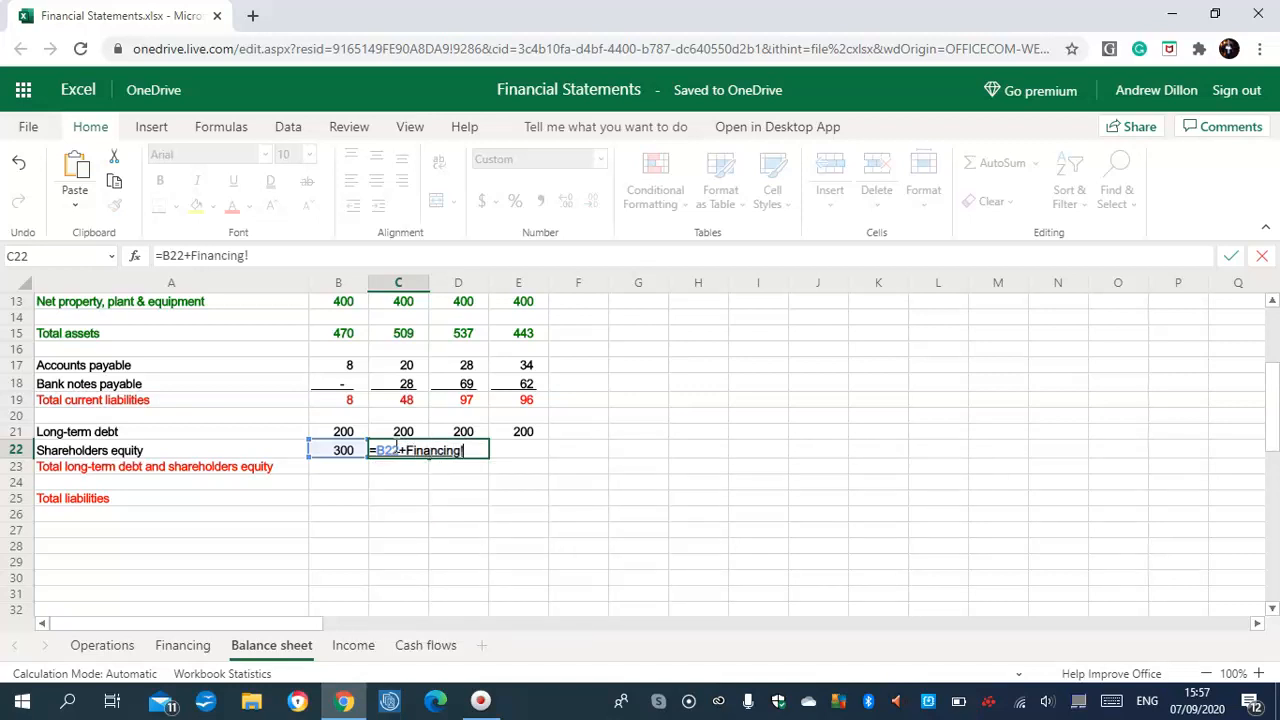
{"action": "key", "text": "Caps_Lock"}
{"action": "type", "text": "C12"}
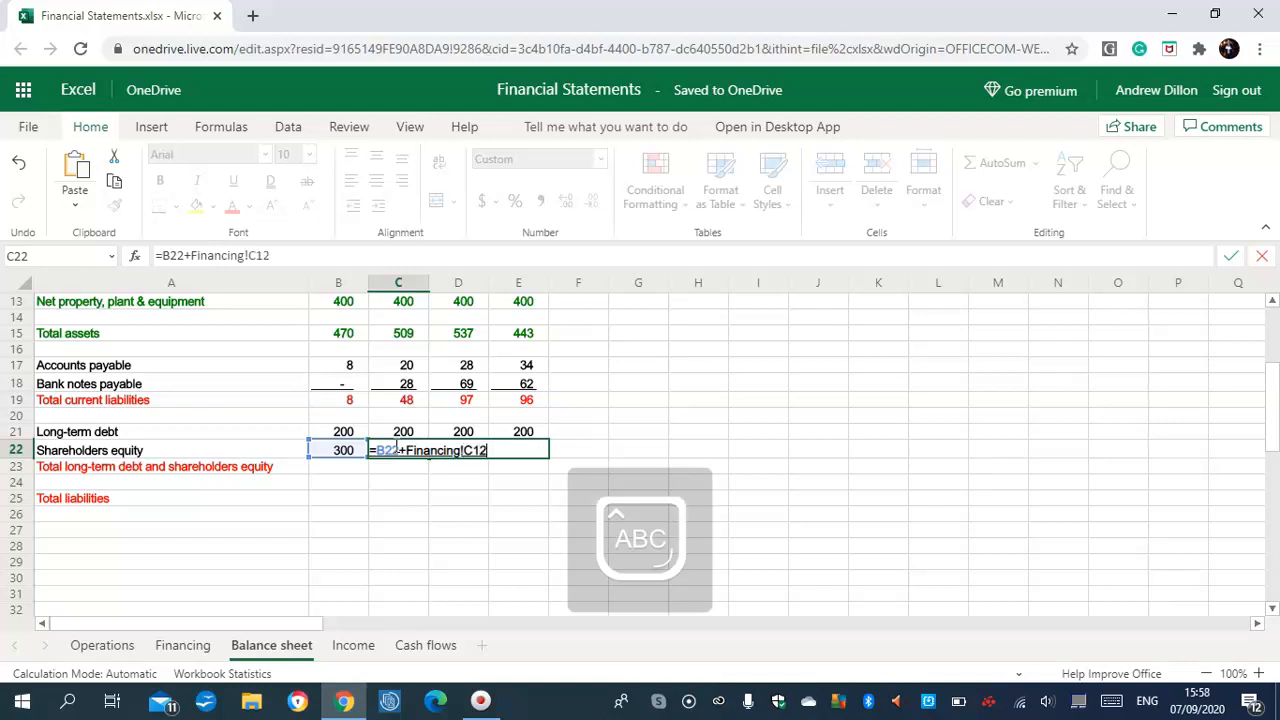
{"action": "type", "text": "-F"}
{"action": "key", "text": "Caps_Lock"}
{"action": "type", "text": "inancing!"}
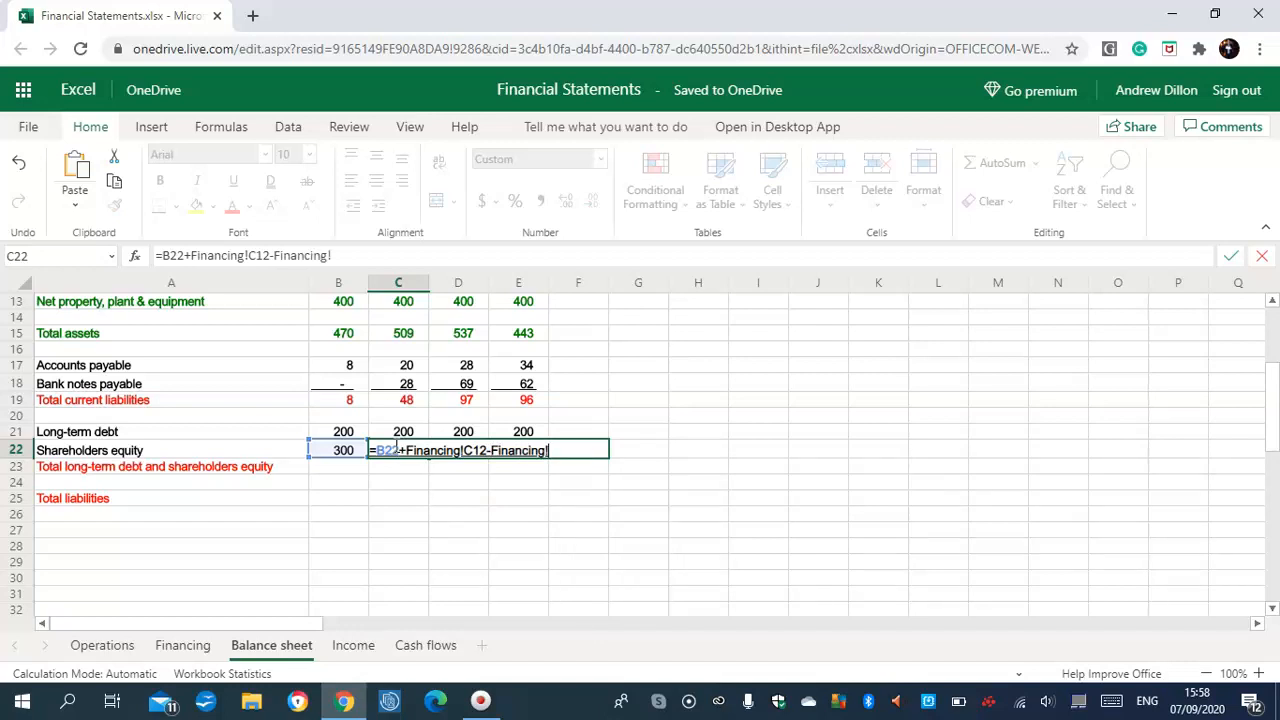
{"action": "key", "text": "Caps_Lock"}
{"action": "type", "text": "C13+I"}
{"action": "key", "text": "Caps_Lock"}
{"action": "type", "text": "nc"}
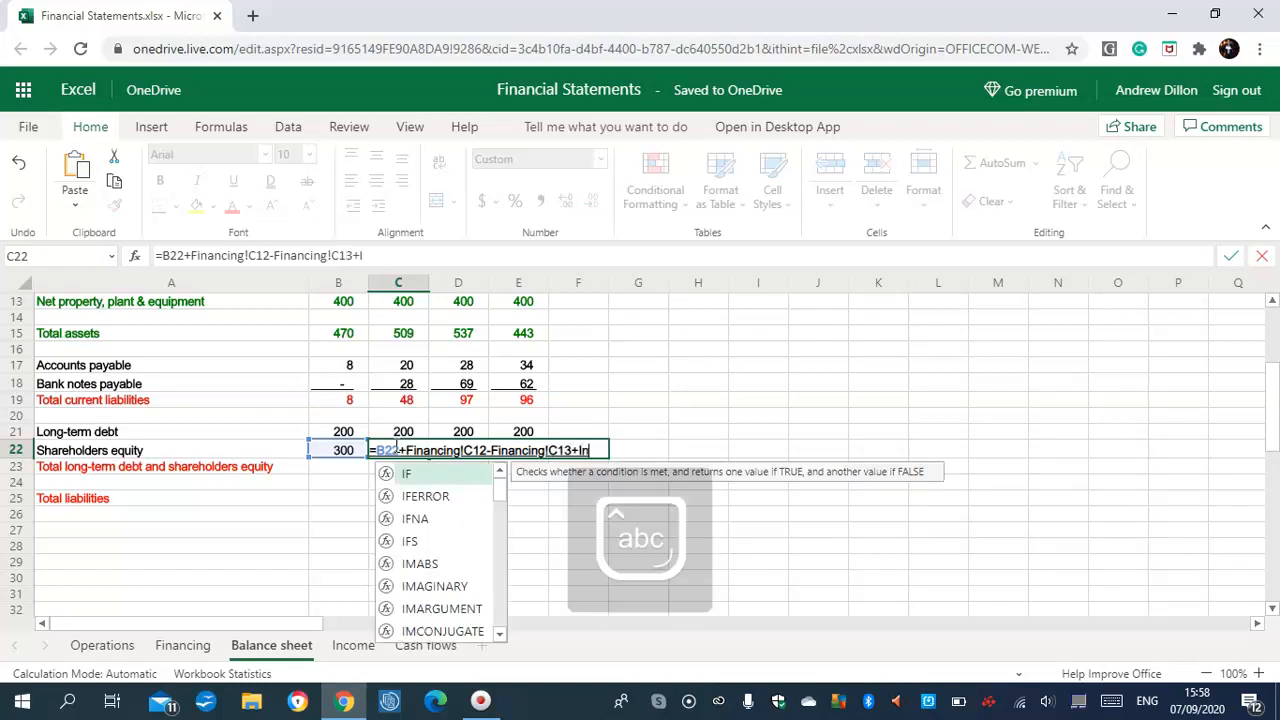
{"action": "type", "text": "ome!"}
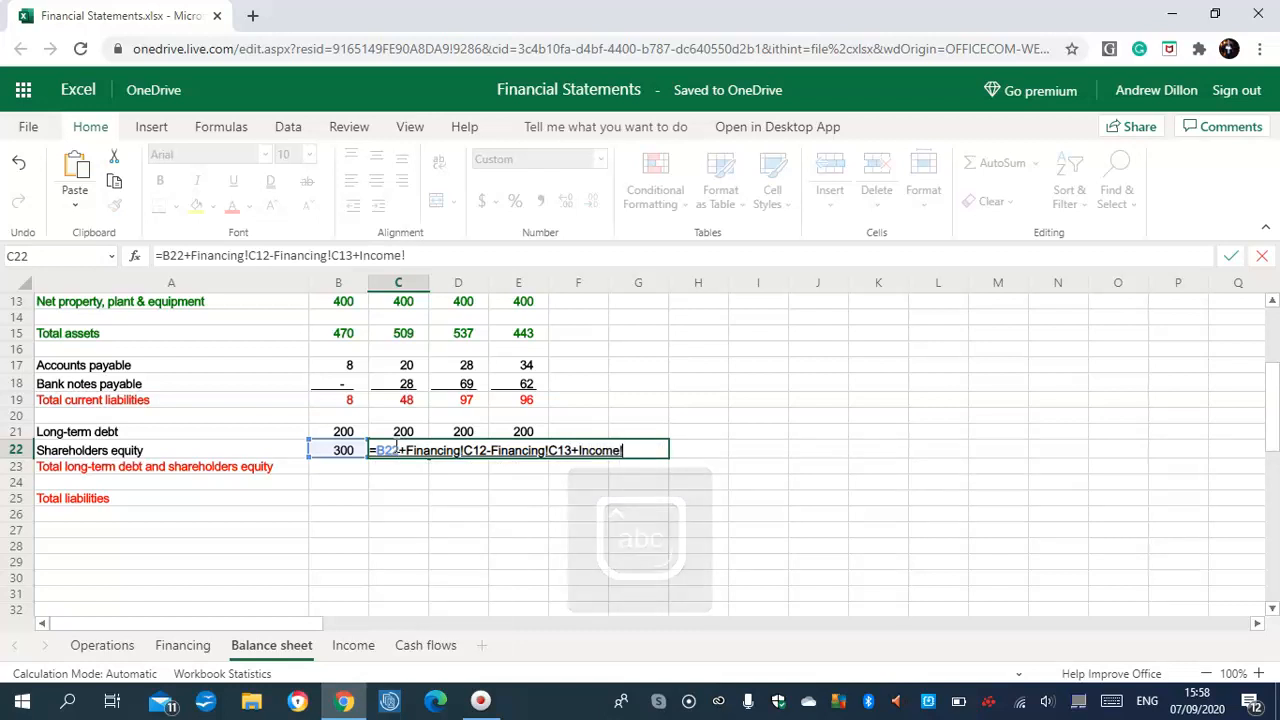
{"action": "key", "text": "Caps_Lock"}
{"action": "type", "text": "C19"}
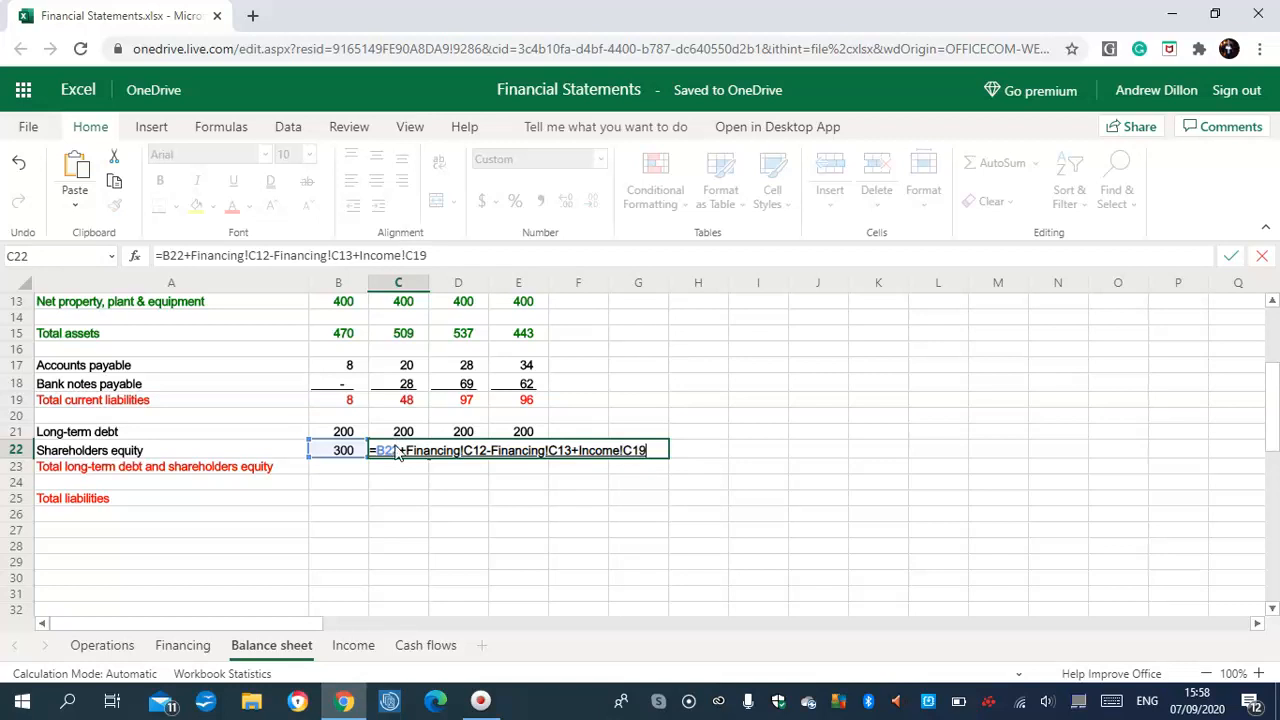
{"action": "key", "text": "Return"}
{"action": "left_click", "coordinate": [399, 450]}
{"action": "left_click_drag", "start_coordinate": [429, 458], "coordinate": [534, 461]}
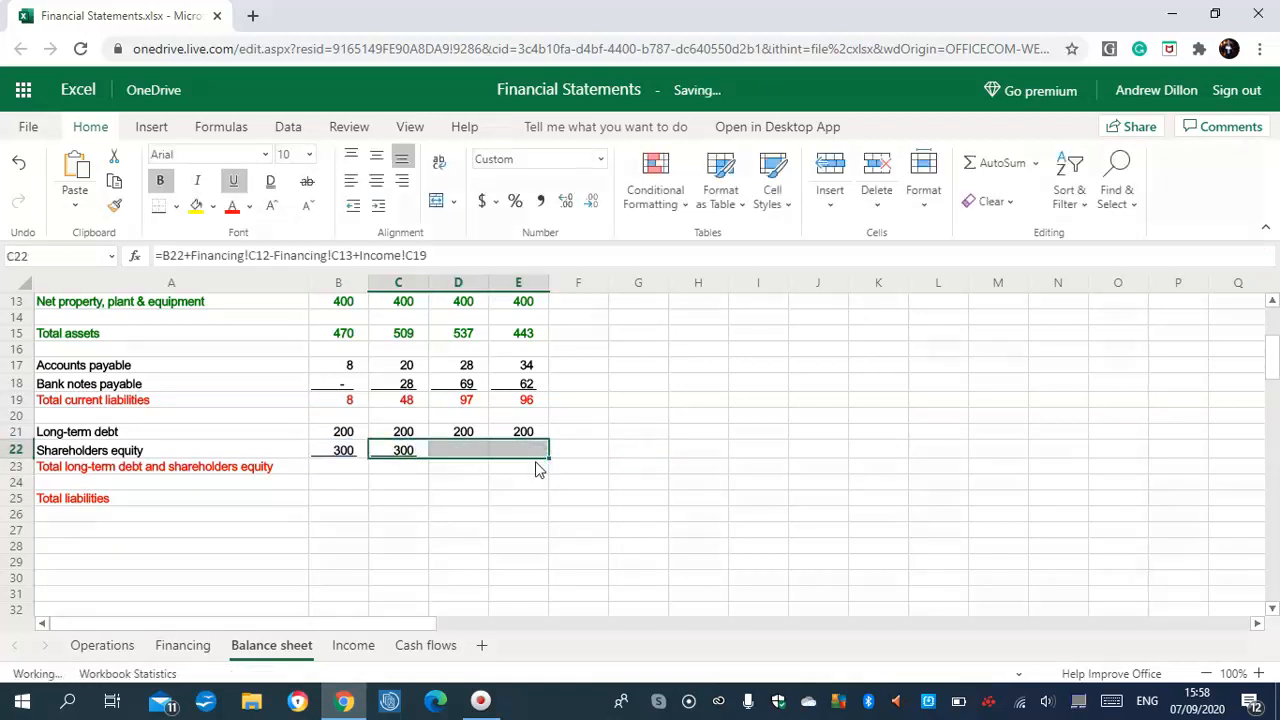
- Calculate total long-term debt and shareholders equity with =B21+B22 in B23 and fill the formula across to E23
{"action": "left_click", "coordinate": [340, 498]}
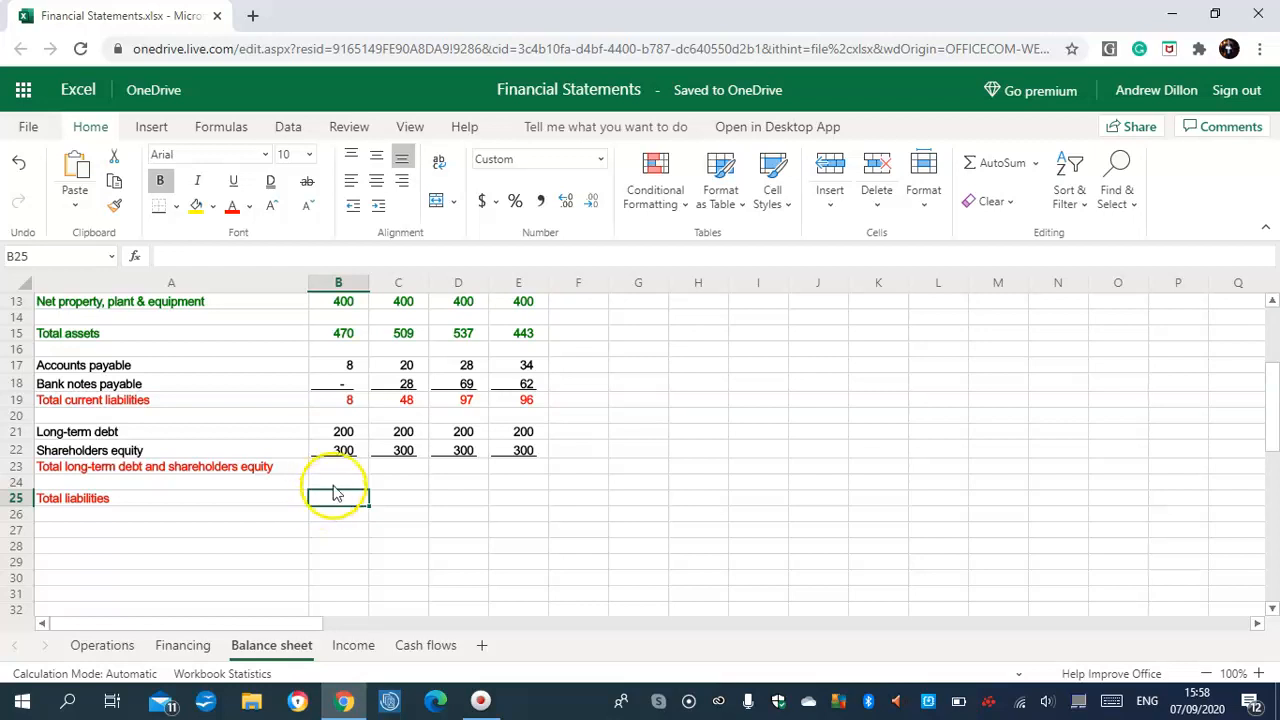
{"action": "left_click", "coordinate": [338, 467]}
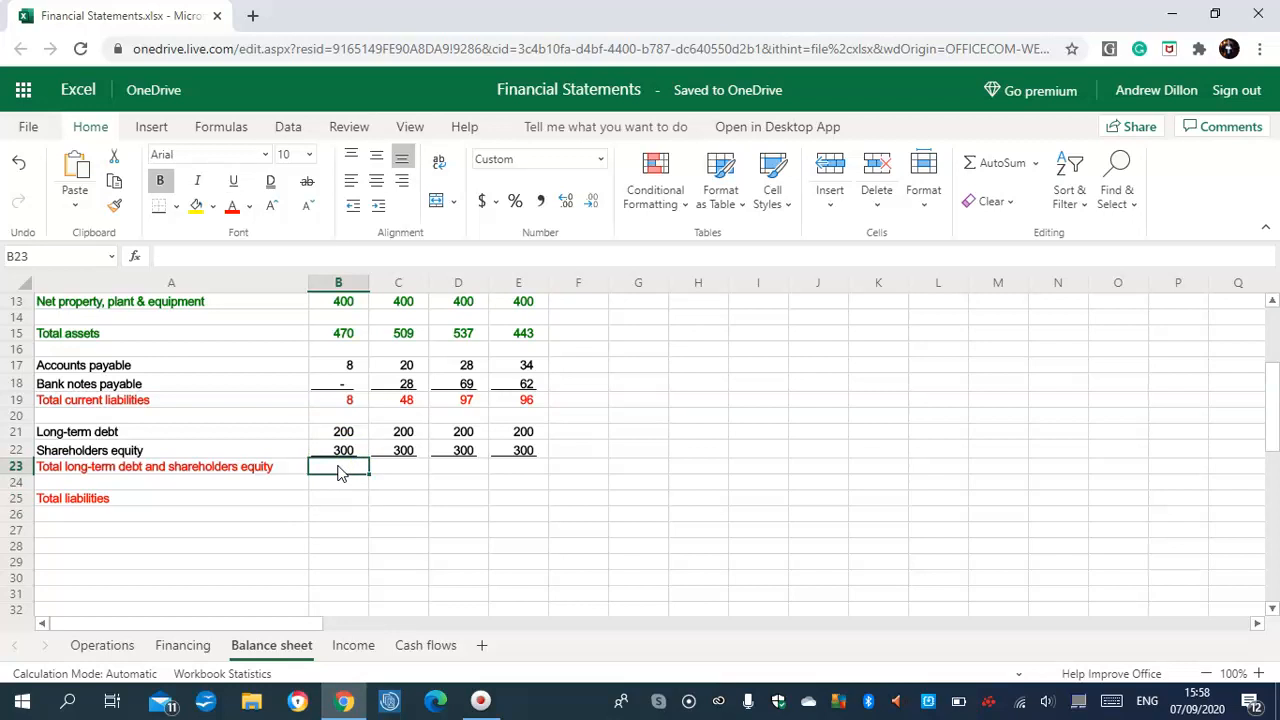
{"action": "type", "text": "="}
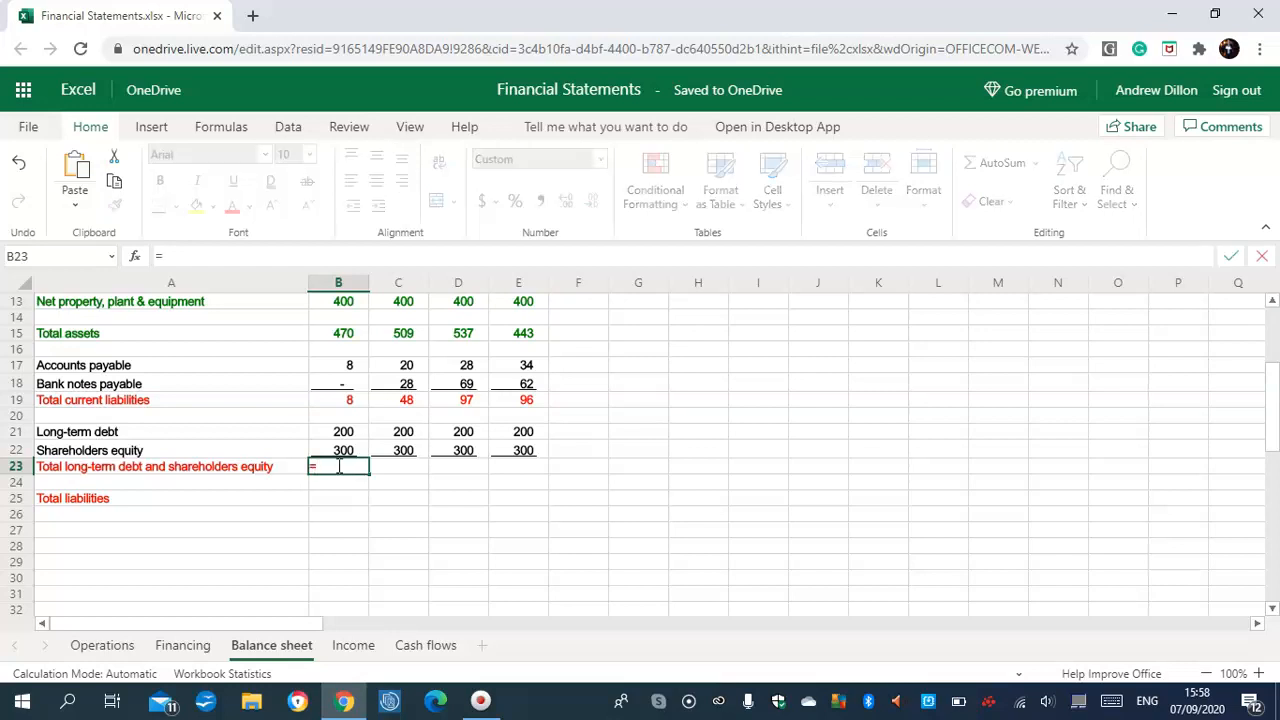
{"action": "type", "text": "B21+B22"}
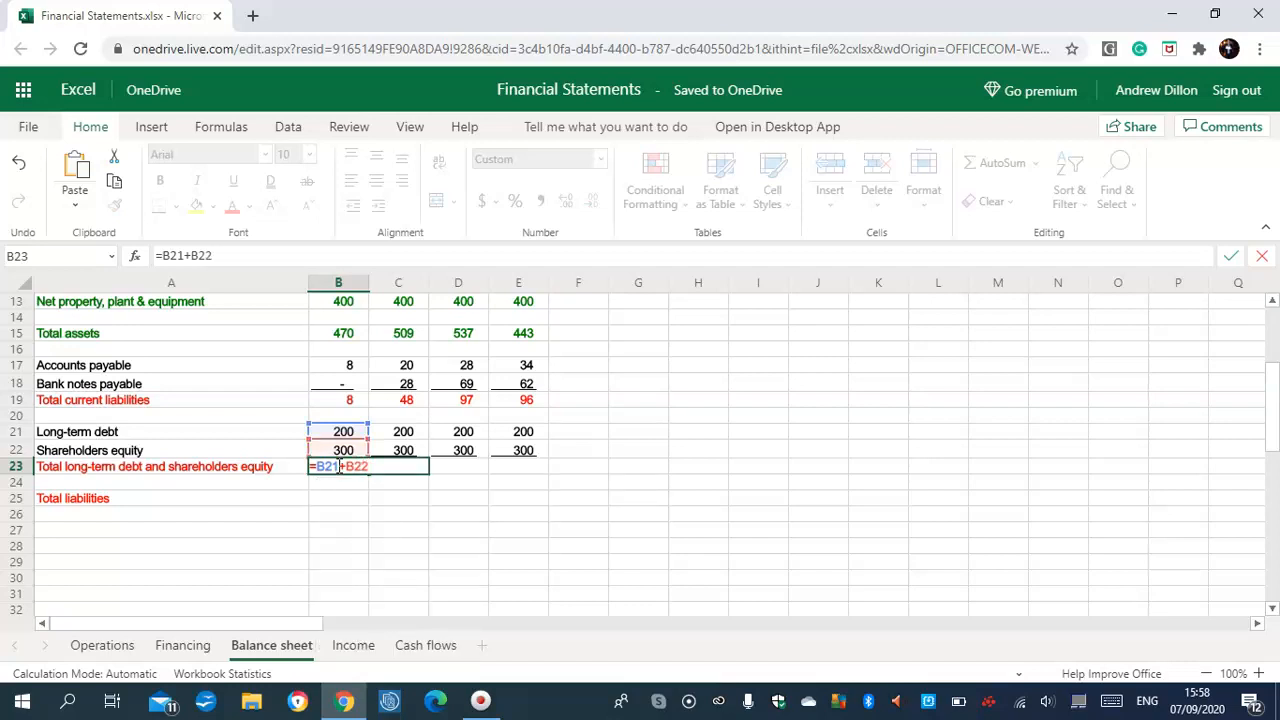
{"action": "key", "text": "Return"}
{"action": "left_click", "coordinate": [352, 467]}
{"action": "left_click_drag", "start_coordinate": [376, 480], "coordinate": [509, 480]}
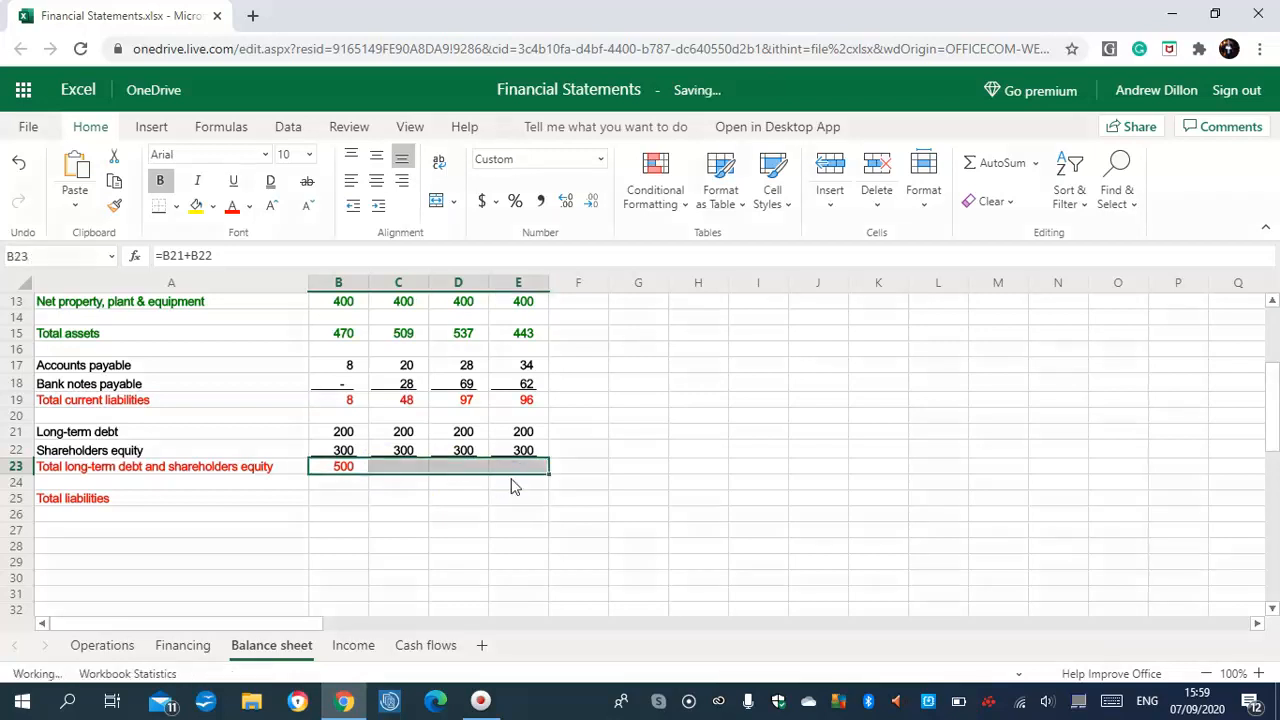
{"action": "left_click", "coordinate": [338, 471]}
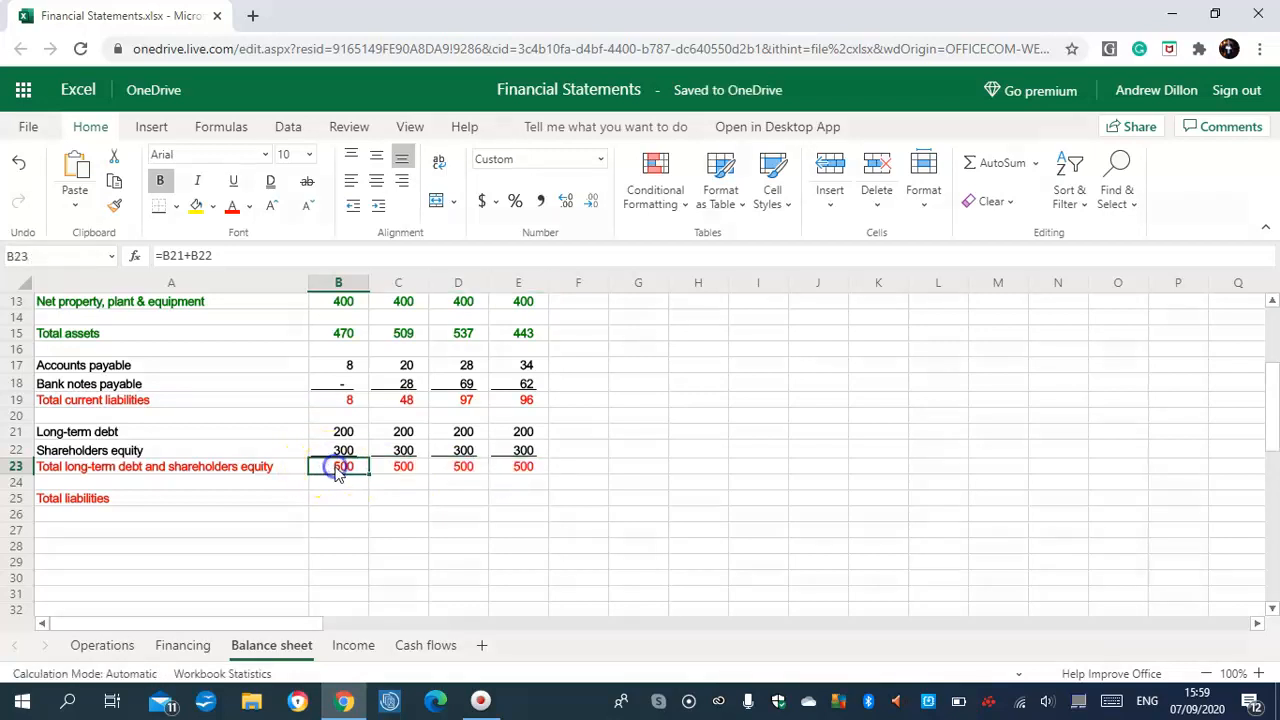
{"action": "left_click", "coordinate": [404, 464]}
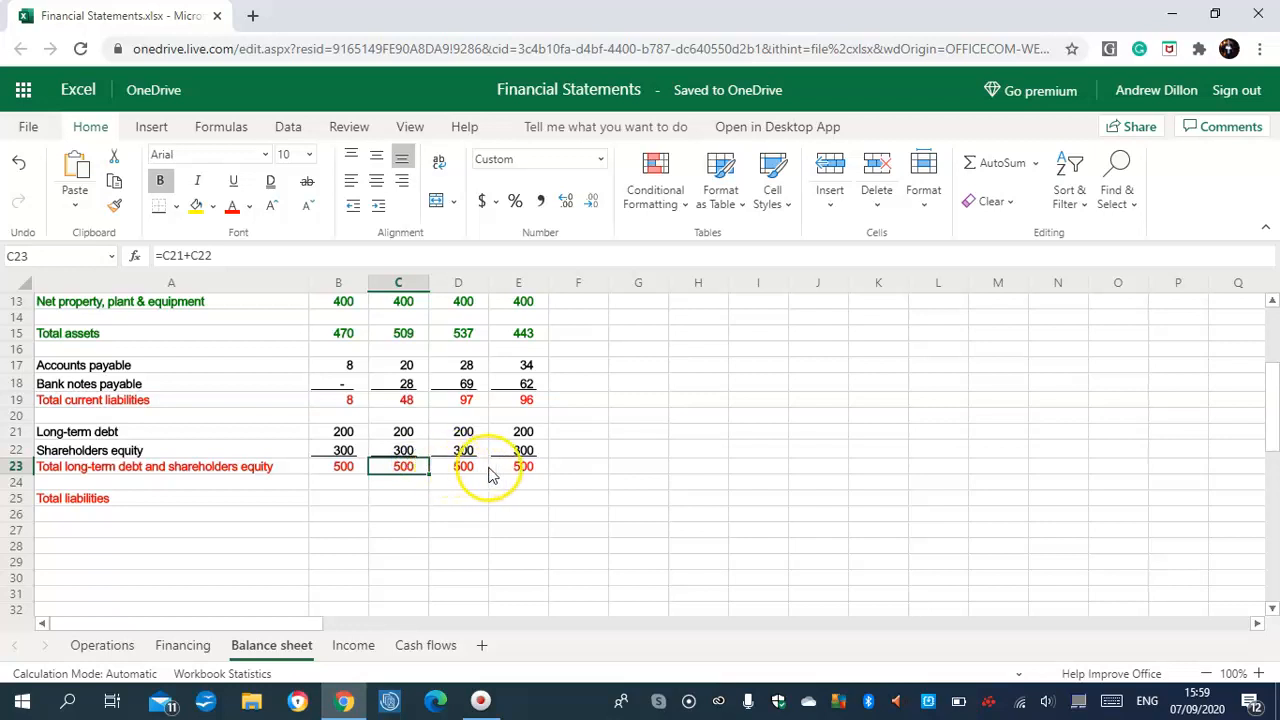
- Calculate total liabilities with =B19+B23 in B25 and fill the formula across to E25
{"action": "left_click", "coordinate": [332, 502]}
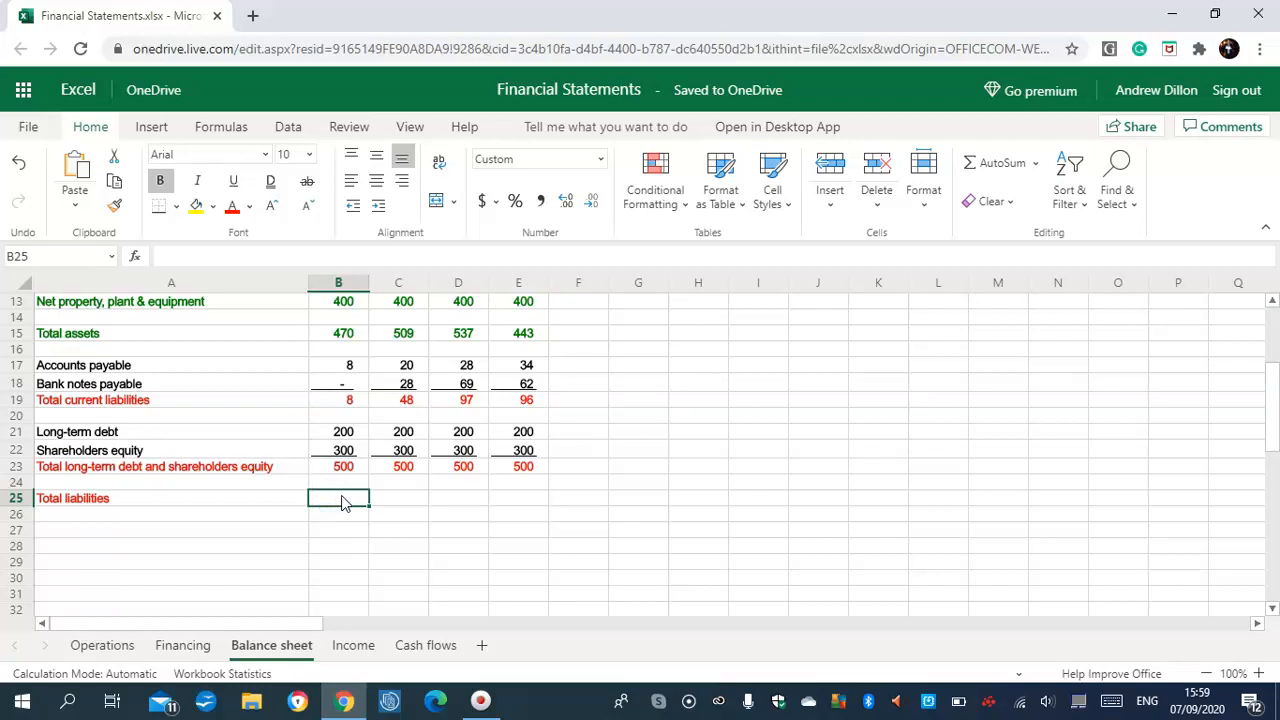
{"action": "type", "text": "=B1"}
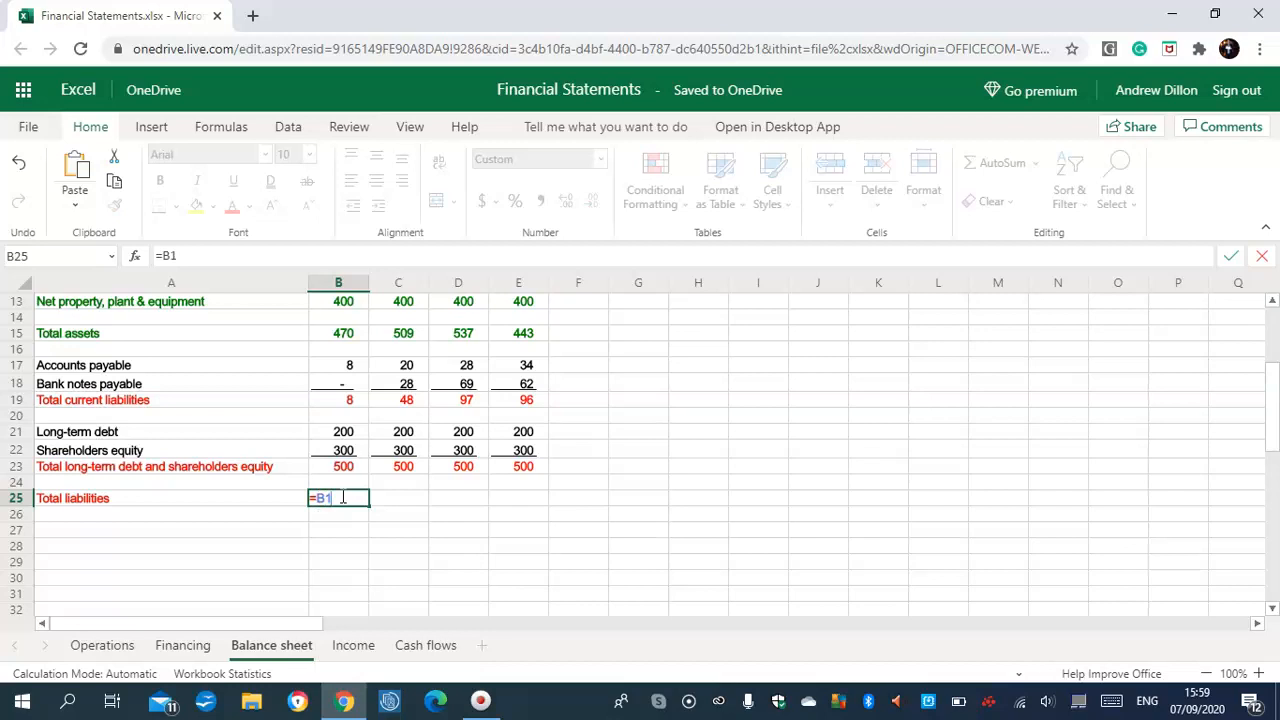
{"action": "type", "text": "9+B23"}
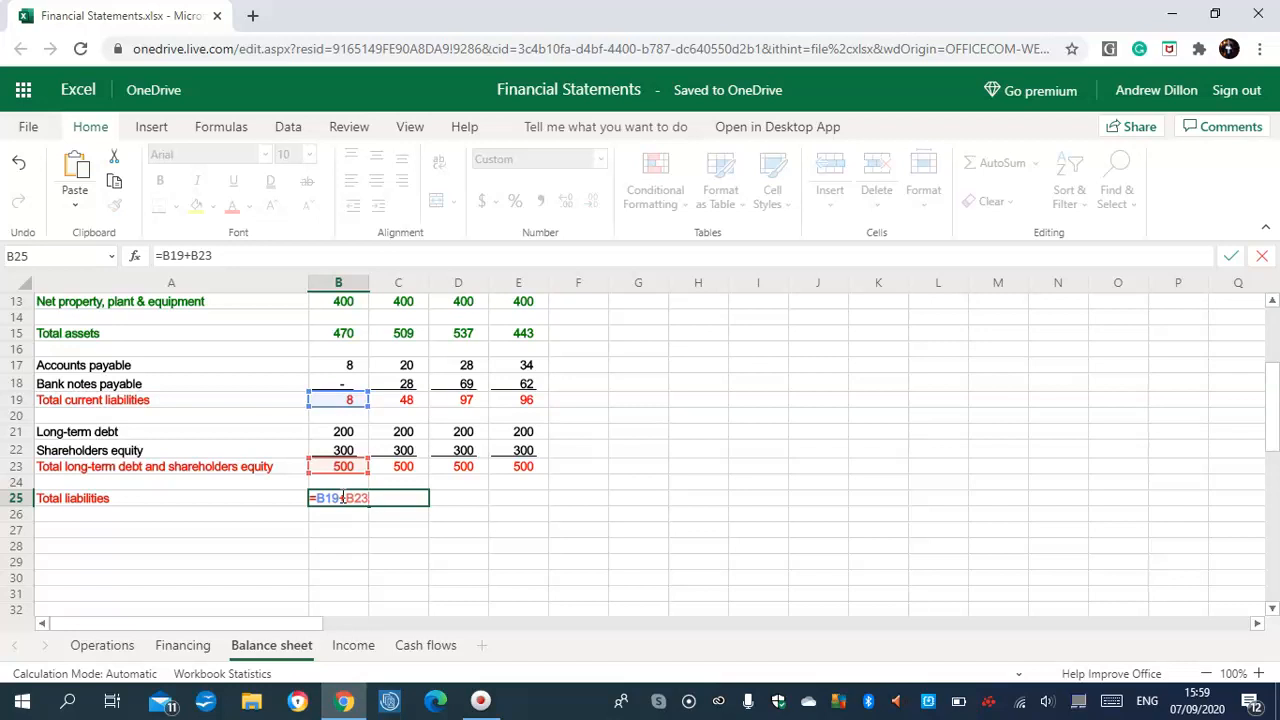
{"action": "key", "text": "ctrl+Return"}
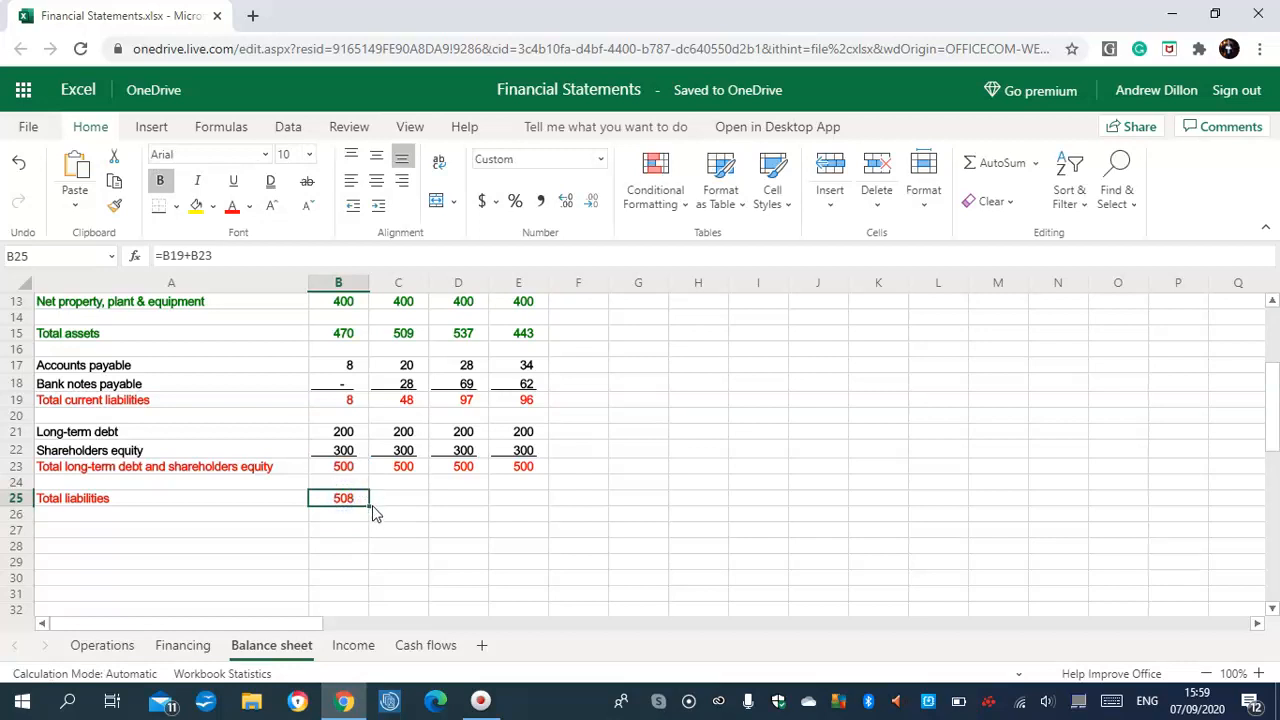
{"action": "left_click_drag", "start_coordinate": [369, 506], "coordinate": [517, 500]}
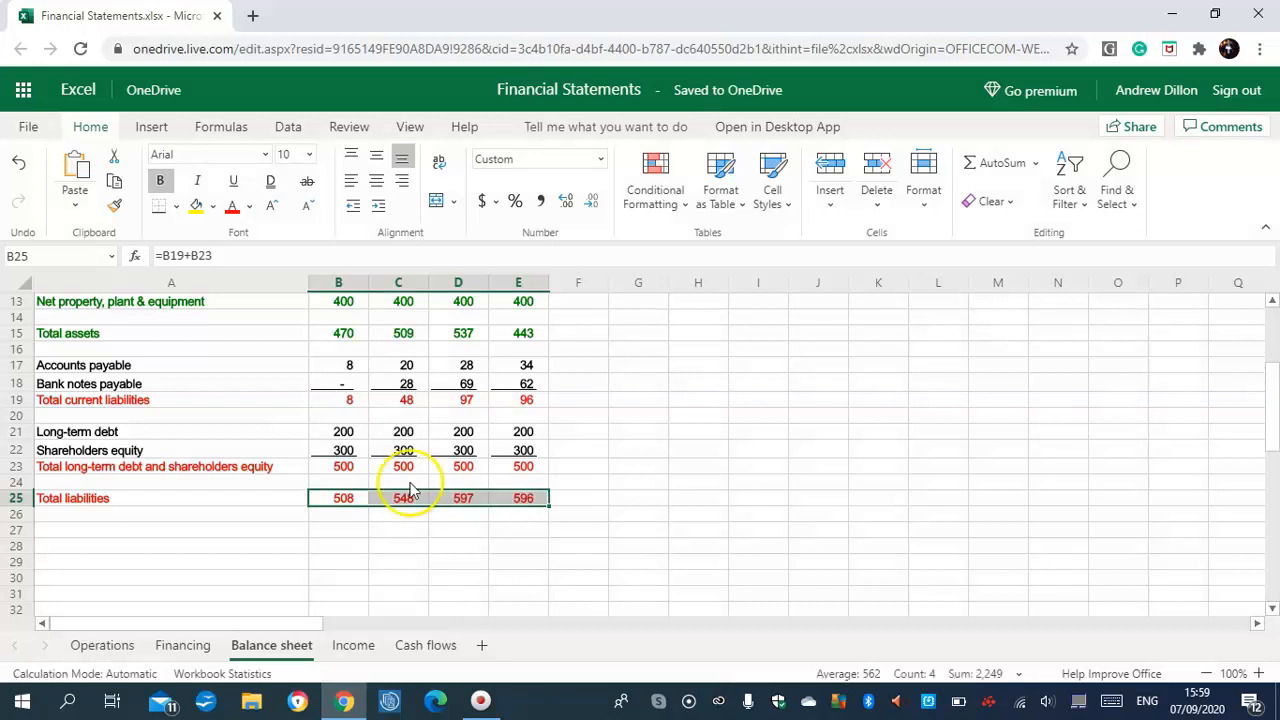
{"action": "mouse_move", "coordinate": [1275, 402]}
{"action": "left_mouse_down"}
{"action": "mouse_move", "coordinate": [1275, 434]}
{"action": "mouse_move", "coordinate": [1274, 402]}
{"action": "left_mouse_up"}
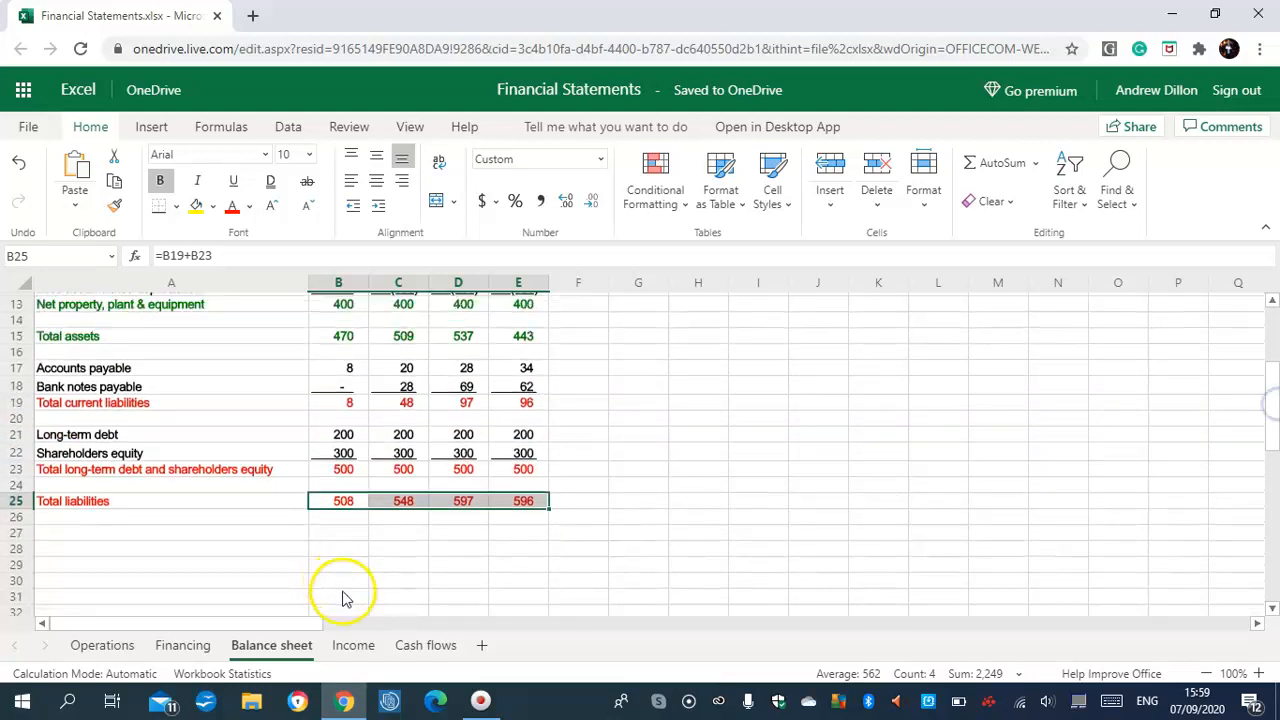
- On the Income sheet, link sales to the Operations sheet with =Operations!C6 in B5 and fill the formula across to E5
{"action": "left_click", "coordinate": [352, 645]}
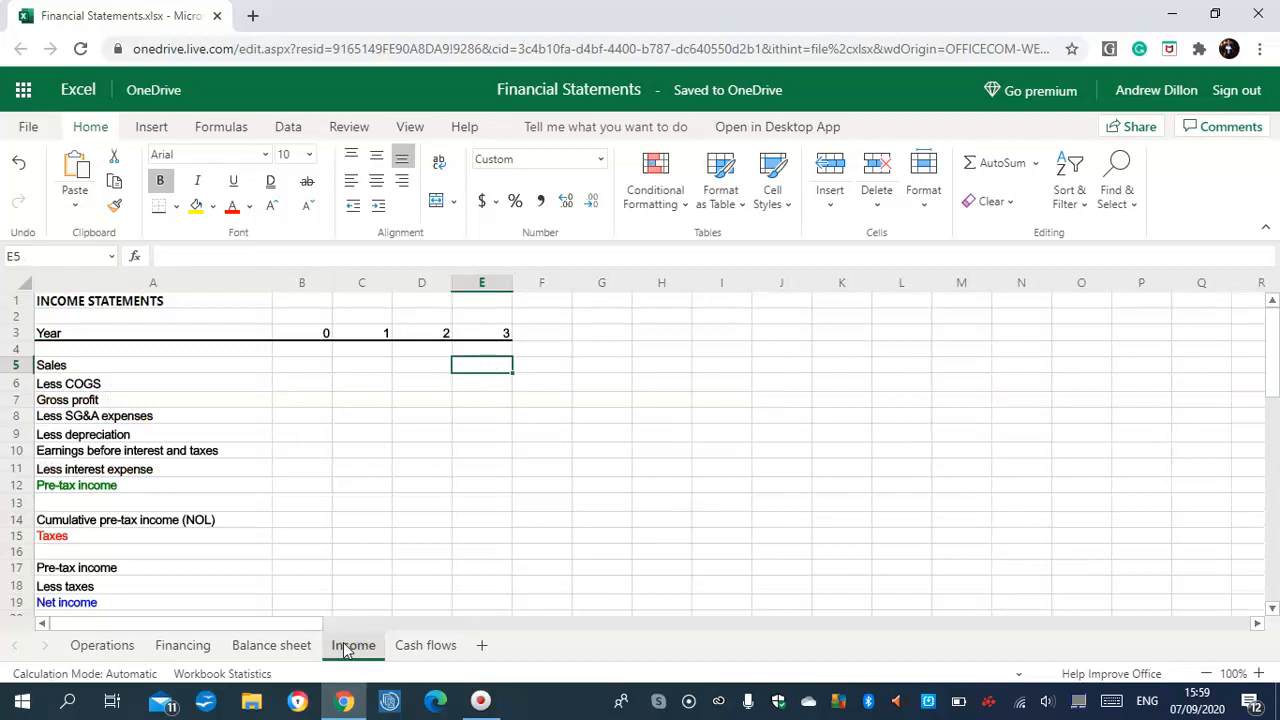
{"action": "left_click", "coordinate": [303, 367]}
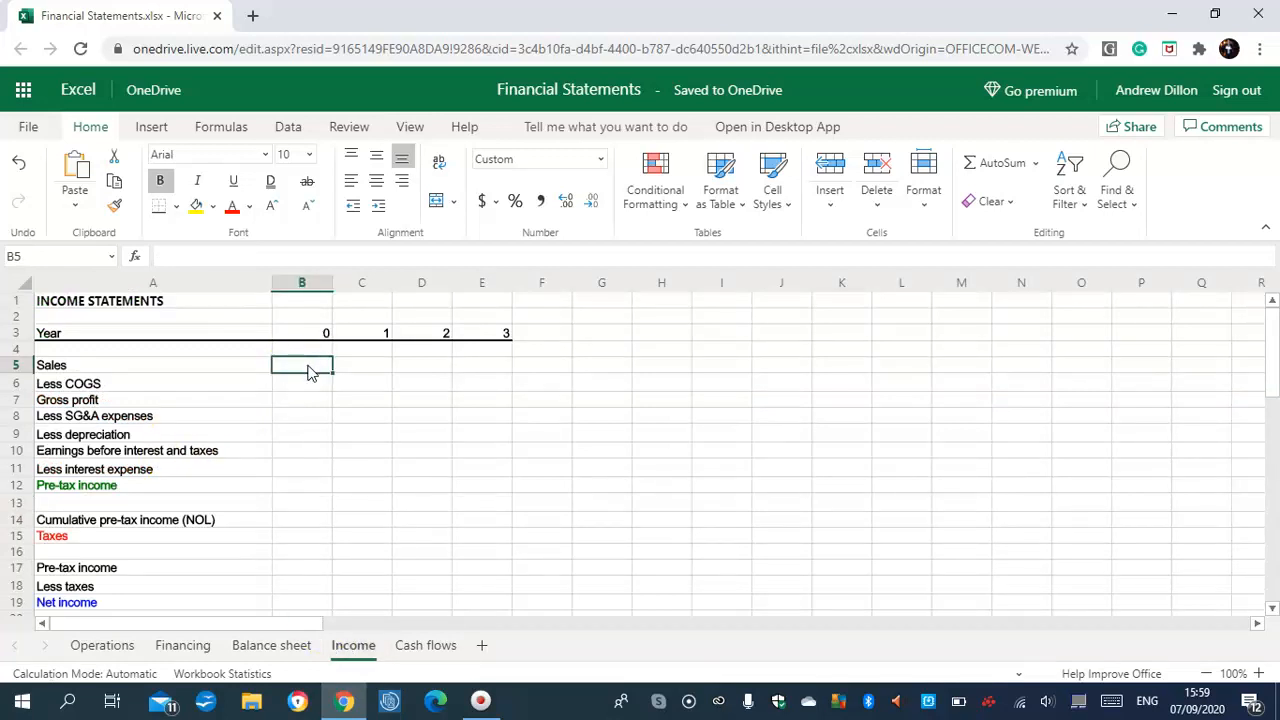
{"action": "left_click", "coordinate": [311, 373]}
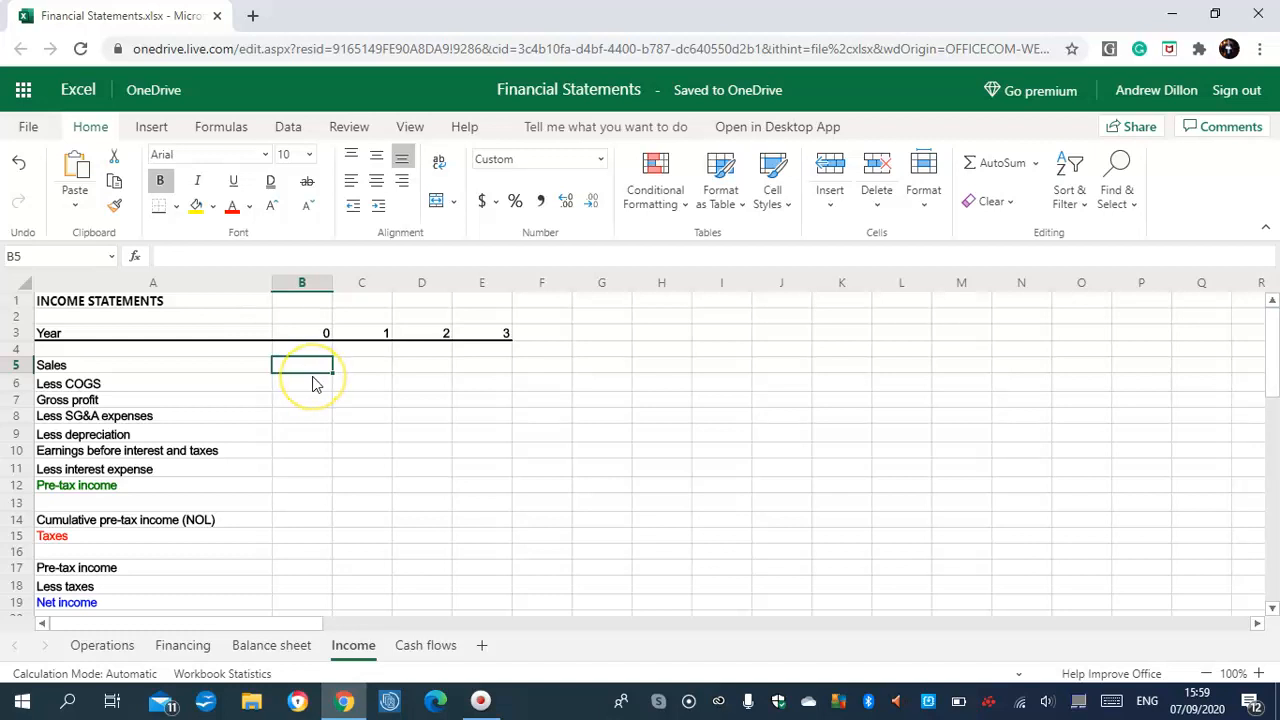
{"action": "type", "text": "="}
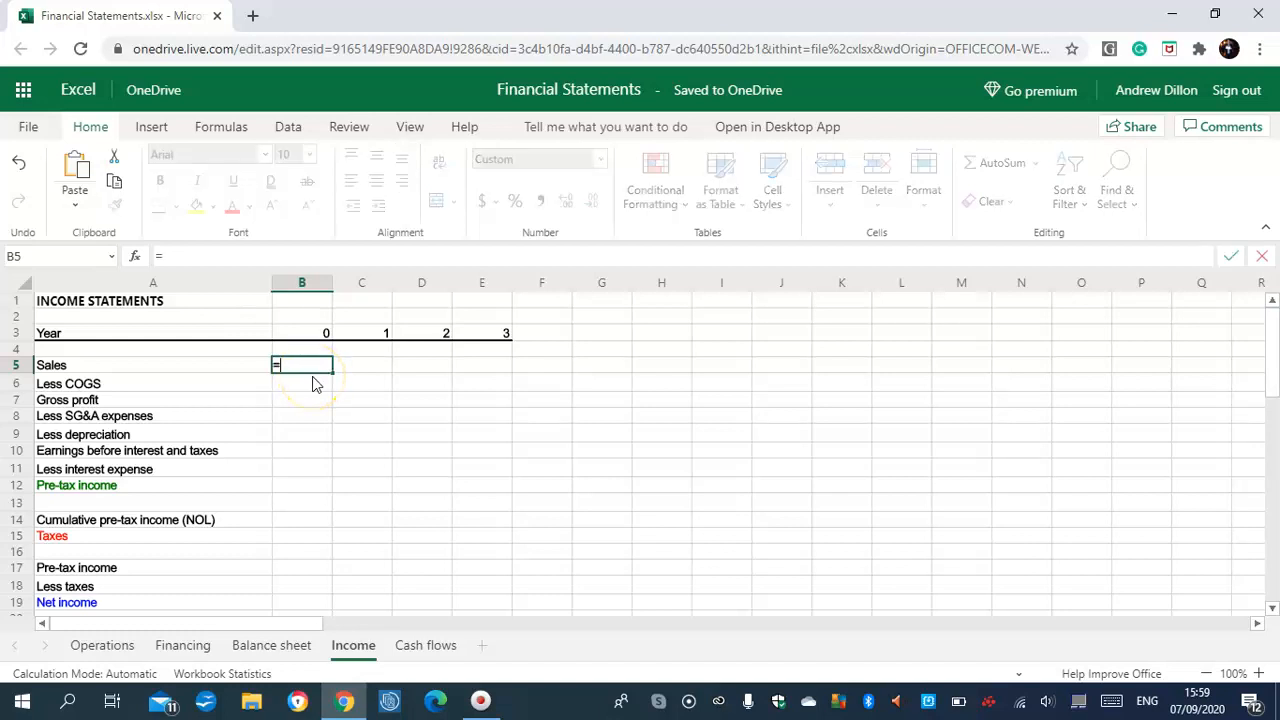
{"action": "type", "text": "Operation"}
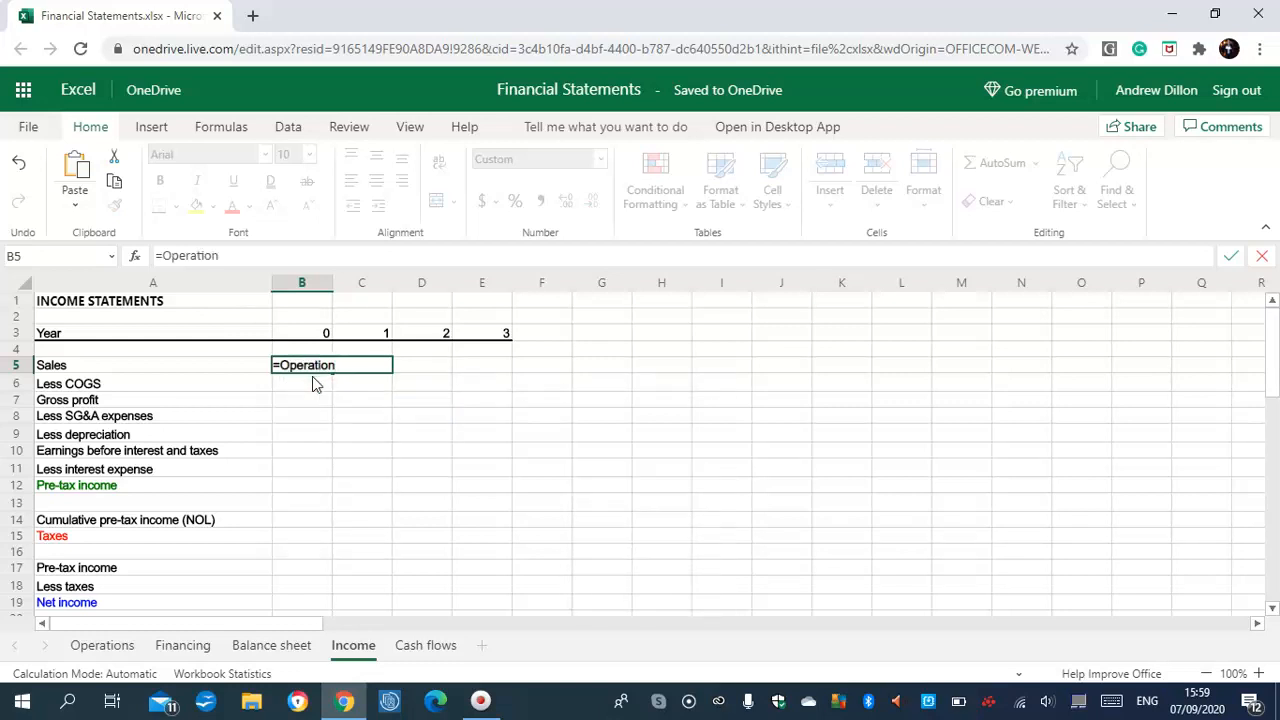
{"action": "type", "text": "s!C6"}
{"action": "key", "text": "Return"}
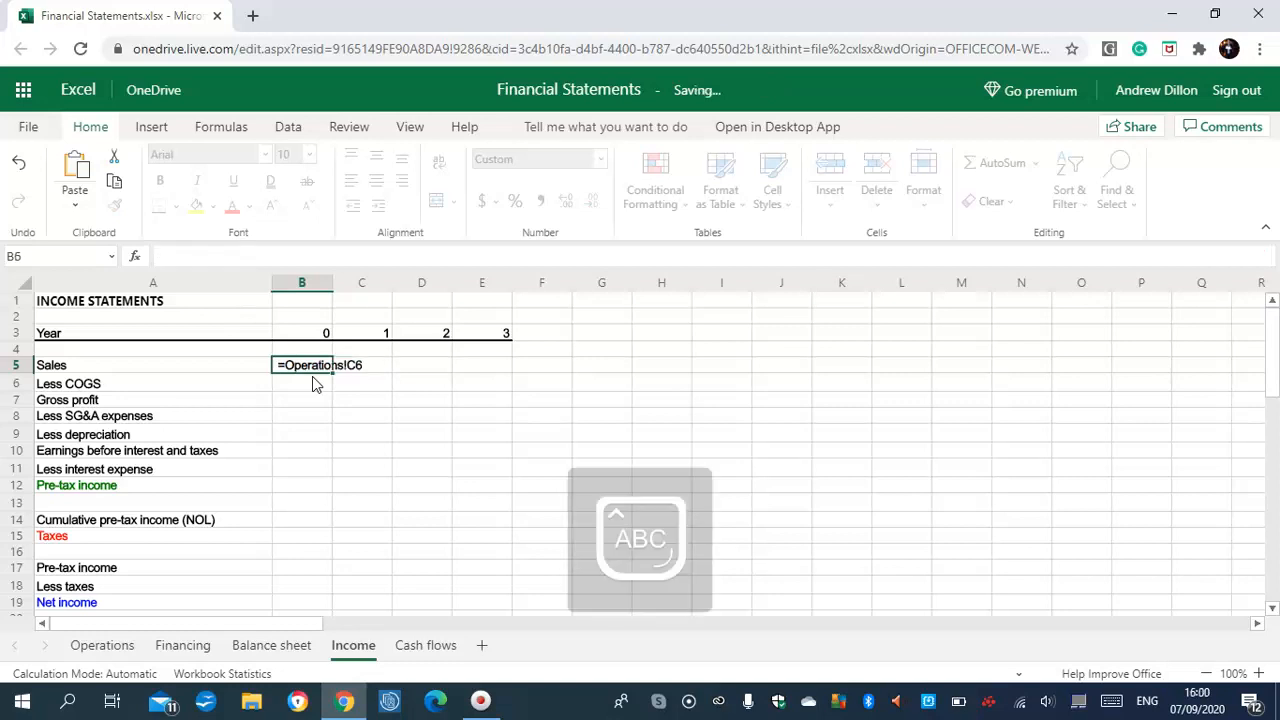
{"action": "left_click", "coordinate": [306, 365]}
{"action": "left_click_drag", "start_coordinate": [331, 371], "coordinate": [470, 368]}
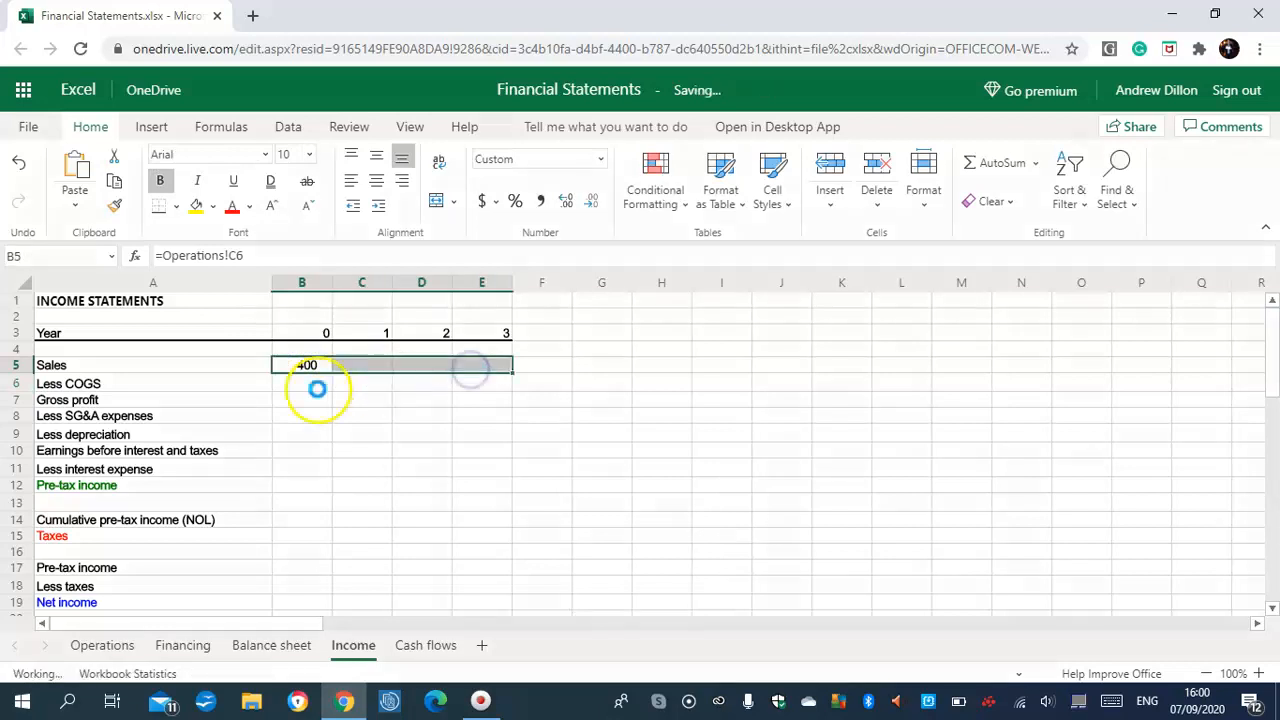
- Calculate COGS as a negative with =-Operations!C7*Operations!C6 in B6 and fill the formula across to E6
{"action": "left_click", "coordinate": [310, 387]}
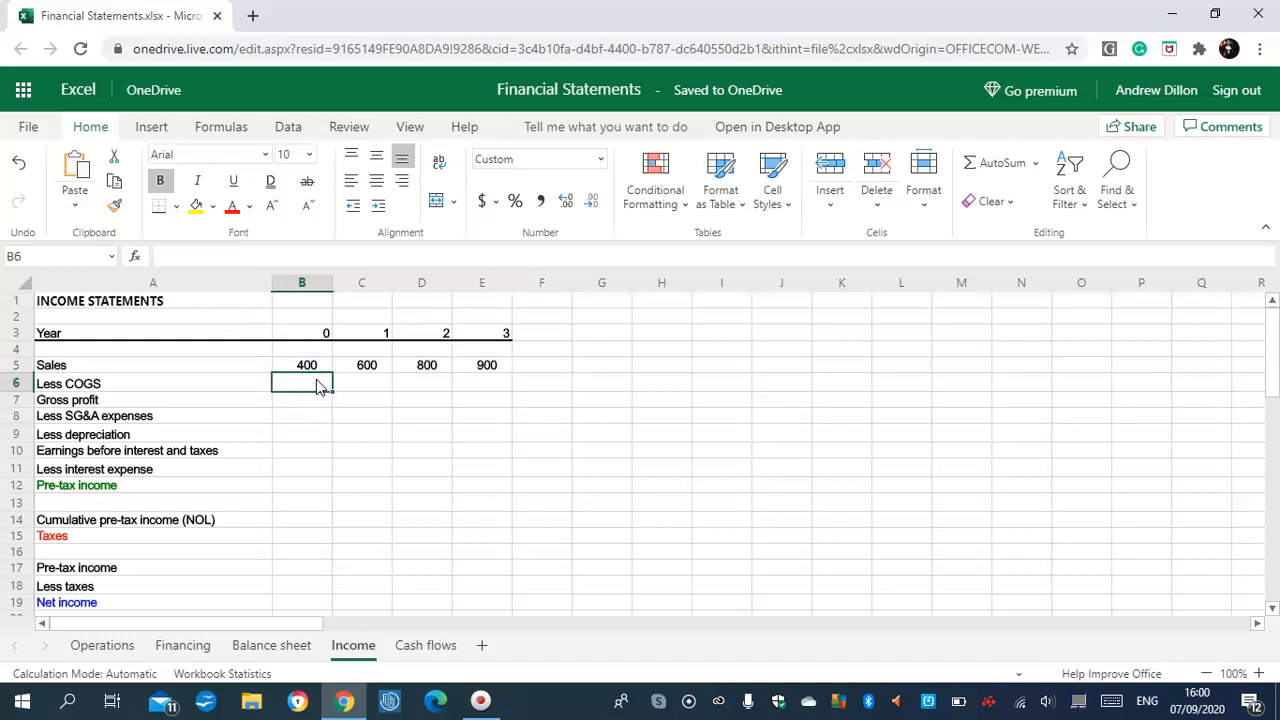
{"action": "type", "text": "="}
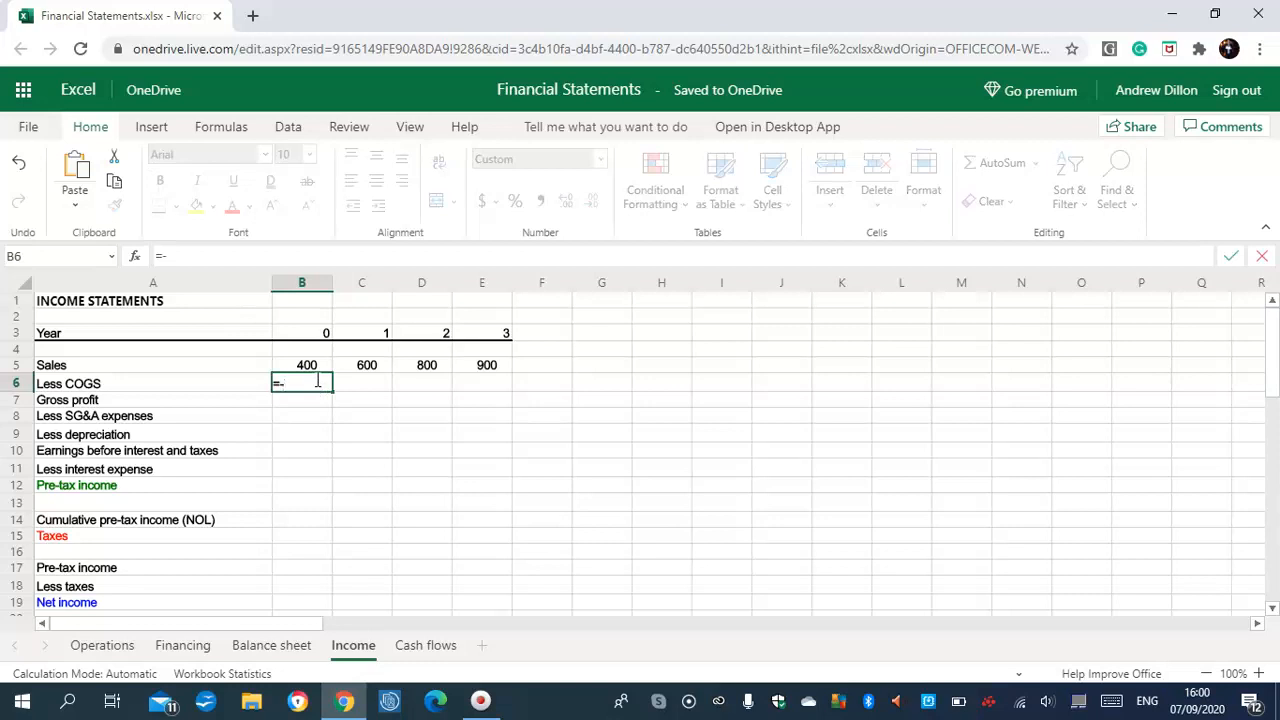
{"action": "type", "text": "-O"}
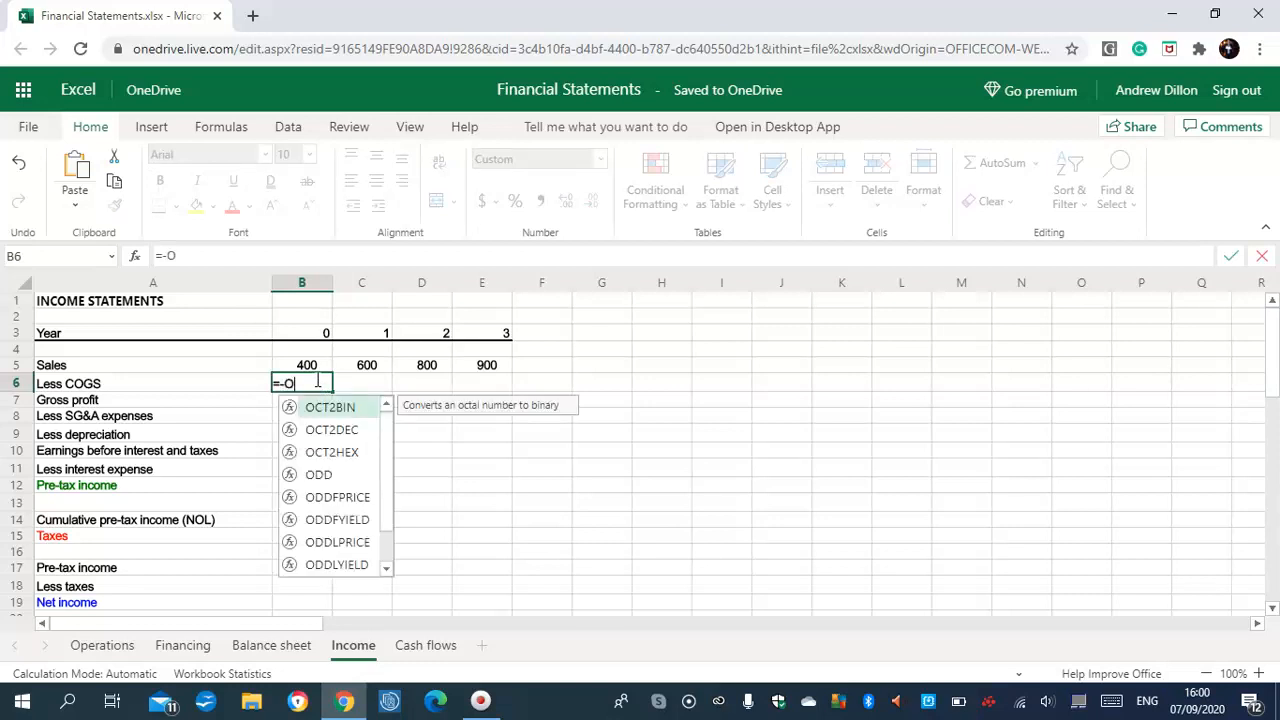
{"action": "type", "text": "perations"}
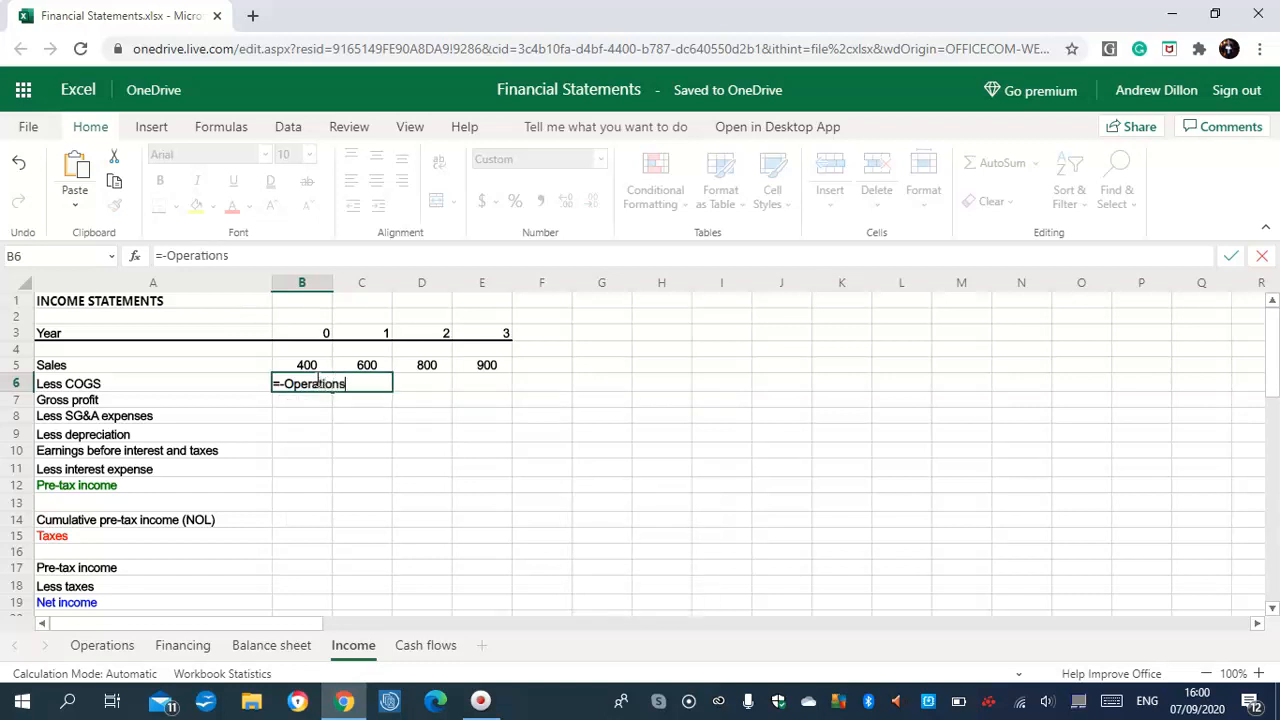
{"action": "type", "text": "!C"}
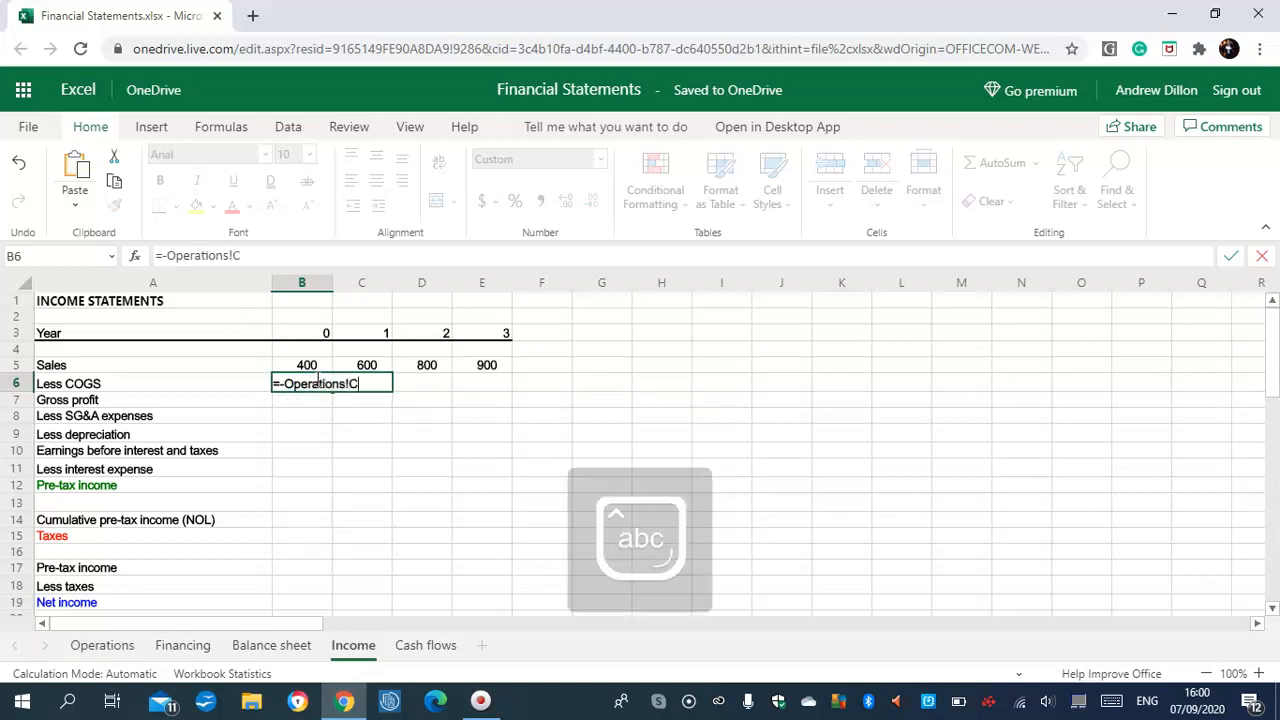
{"action": "type", "text": "7*Operations!"}
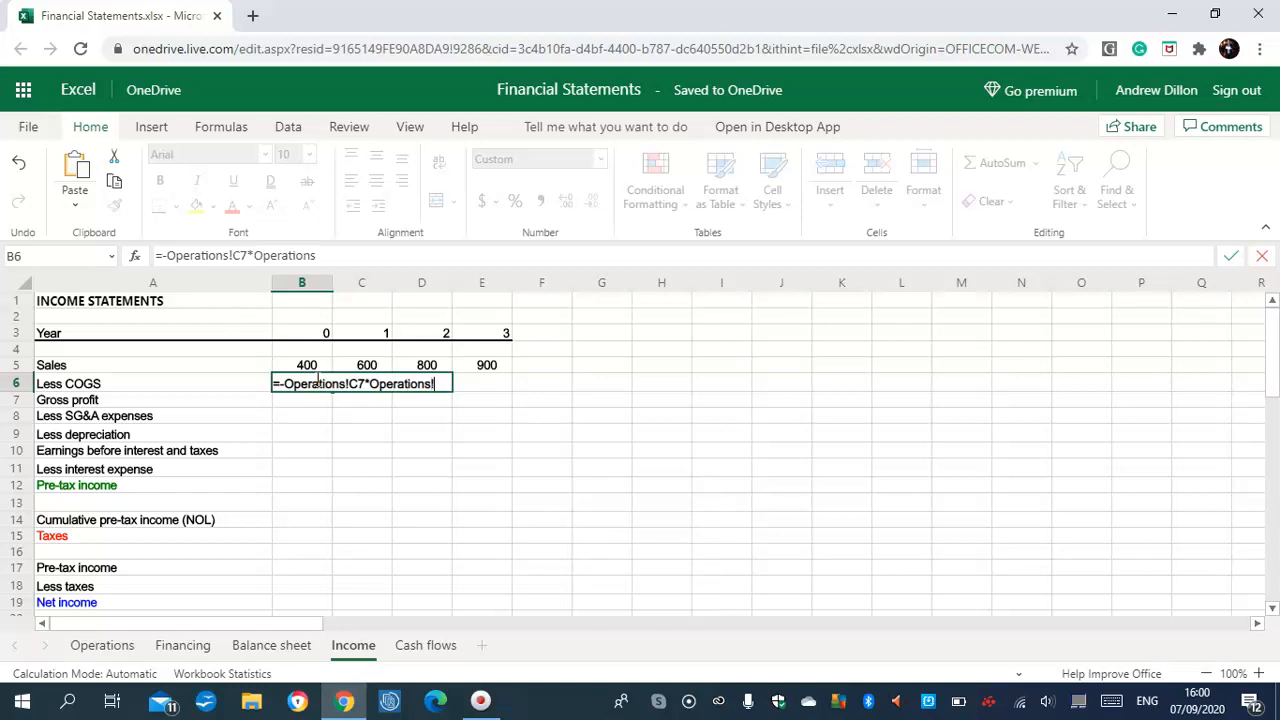
{"action": "type", "text": "C6"}
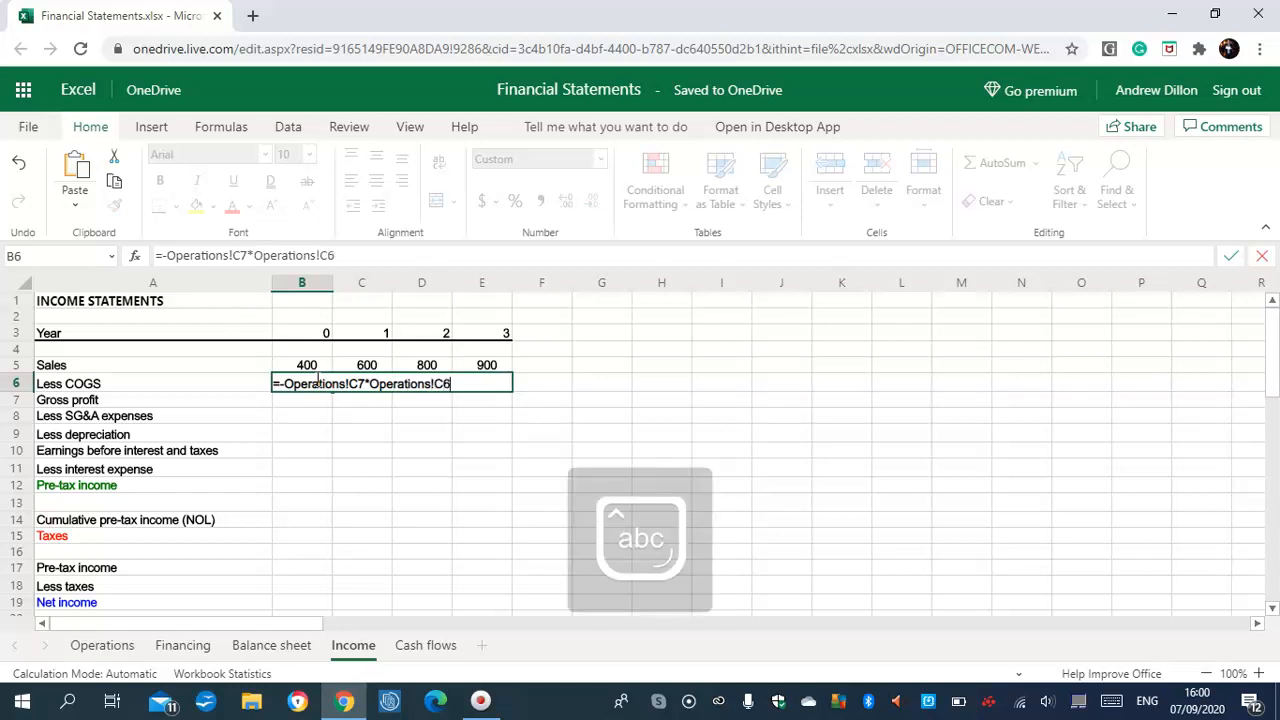
{"action": "key", "text": "Return"}
{"action": "left_click", "coordinate": [313, 397]}
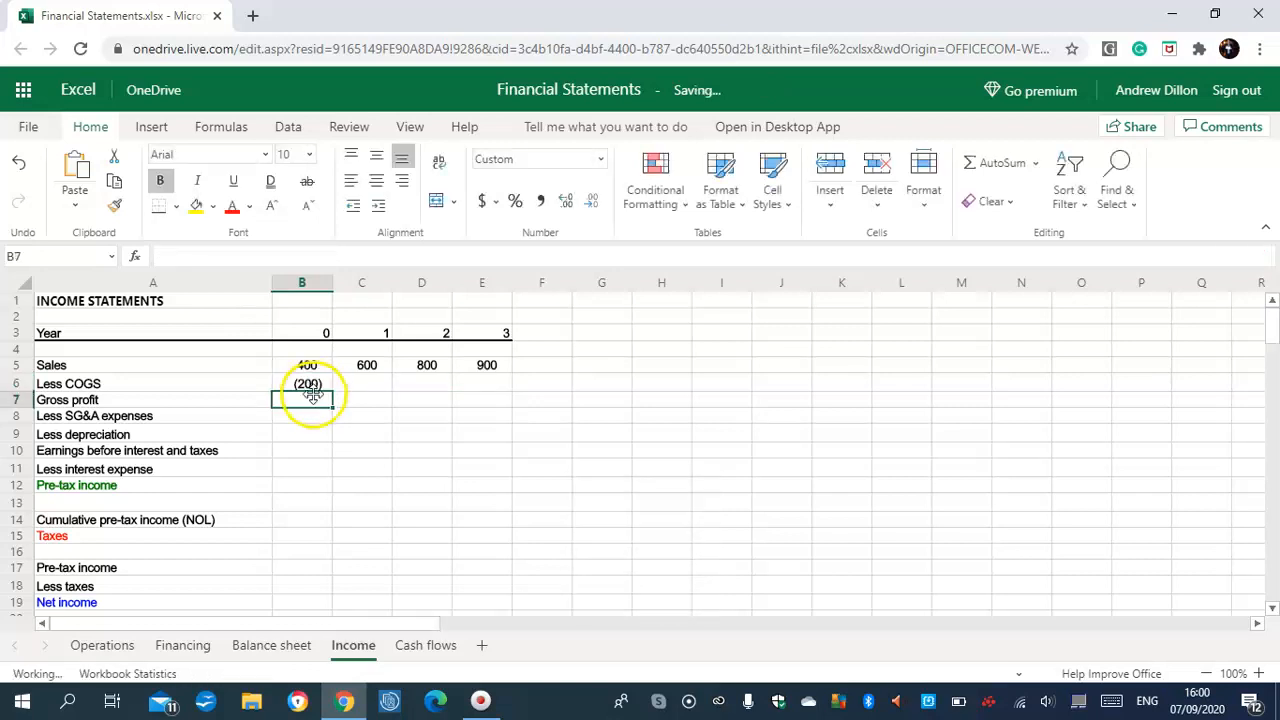
{"action": "left_click", "coordinate": [312, 384]}
{"action": "left_click_drag", "start_coordinate": [332, 391], "coordinate": [478, 390]}
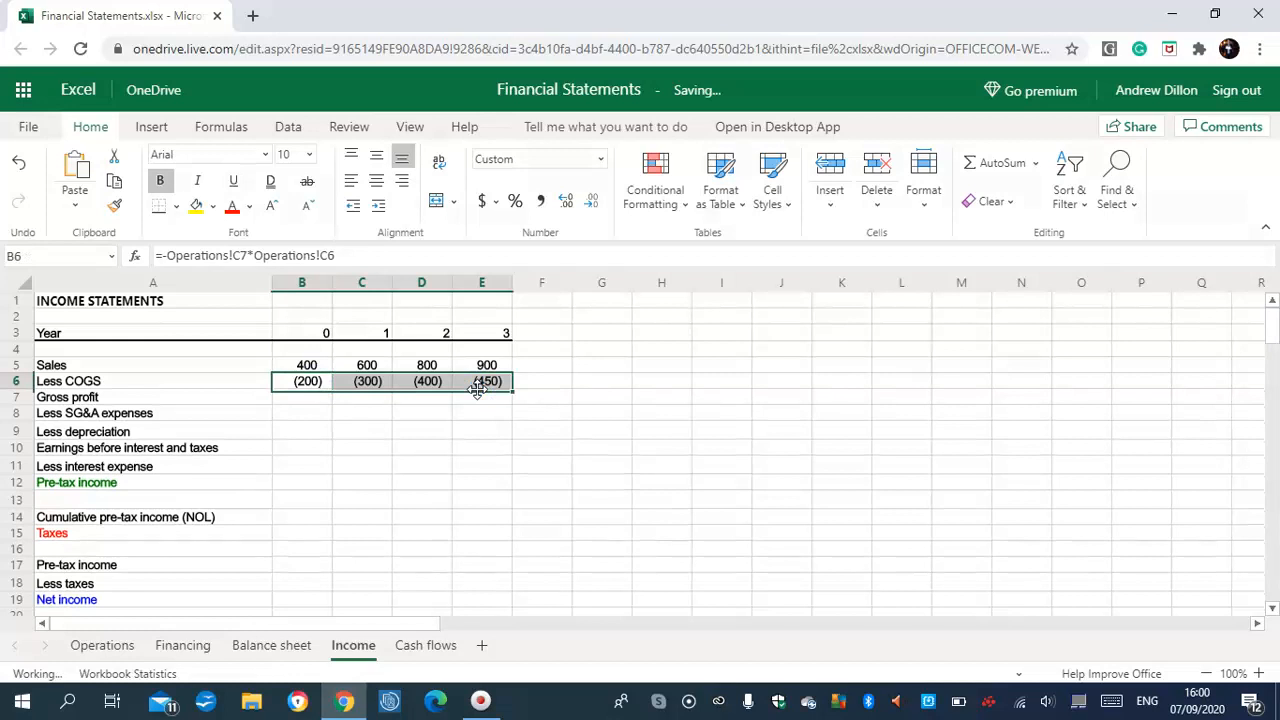
{"action": "left_click", "coordinate": [318, 390]}
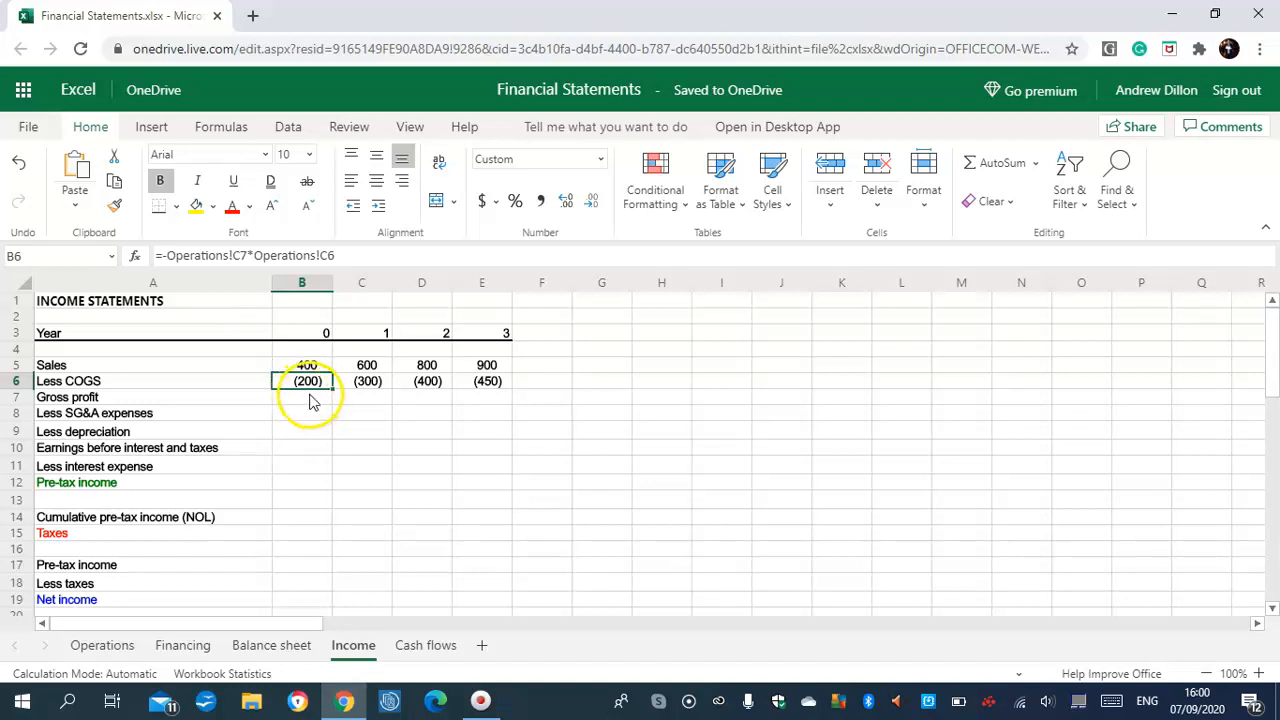
- Enter the gross profit formula =C5+C6 in B7 and fill it across to E7
{"action": "left_click", "coordinate": [310, 400]}
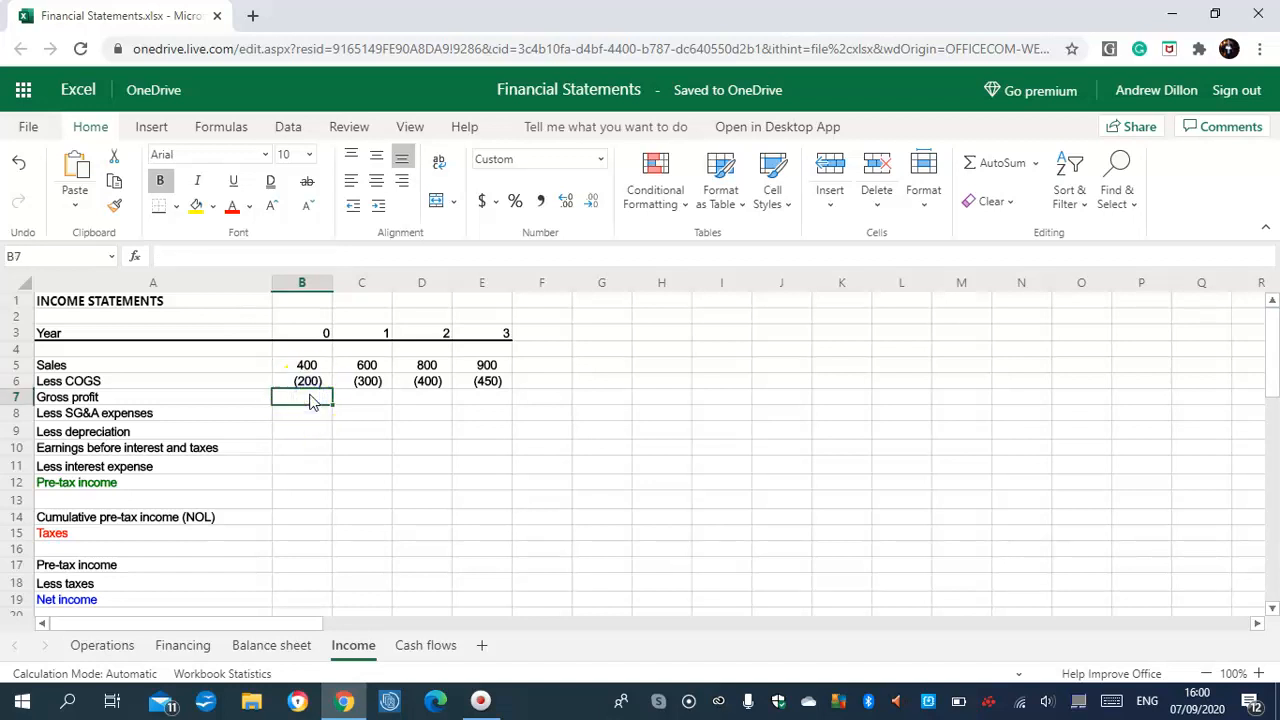
{"action": "key", "text": "Caps_Lock"}
{"action": "type", "text": "C5+C6"}
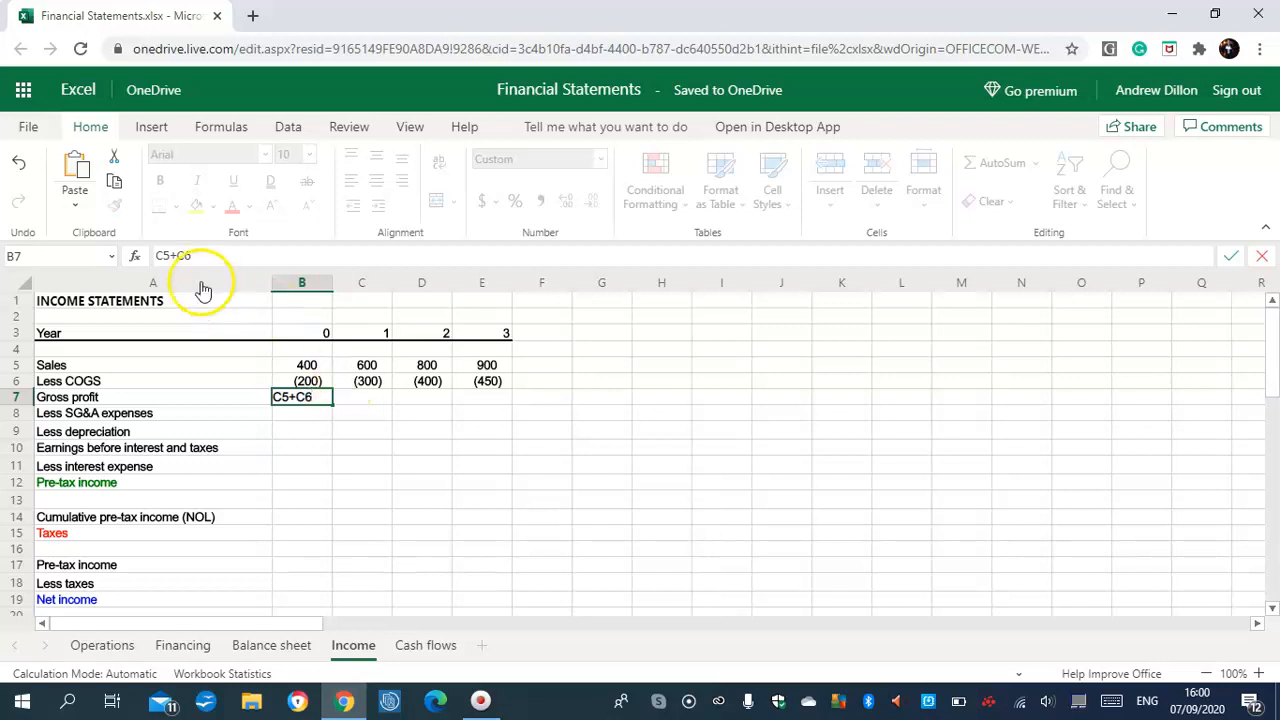
{"action": "left_click", "coordinate": [158, 258]}
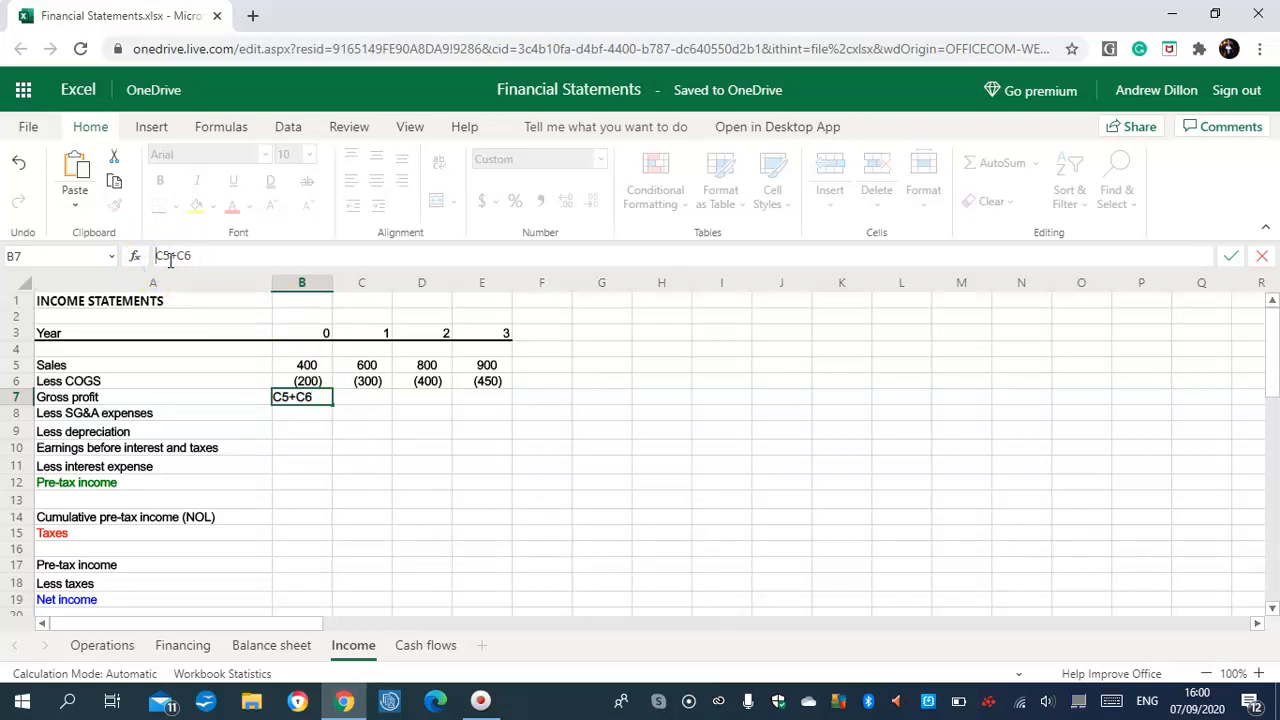
{"action": "type", "text": "="}
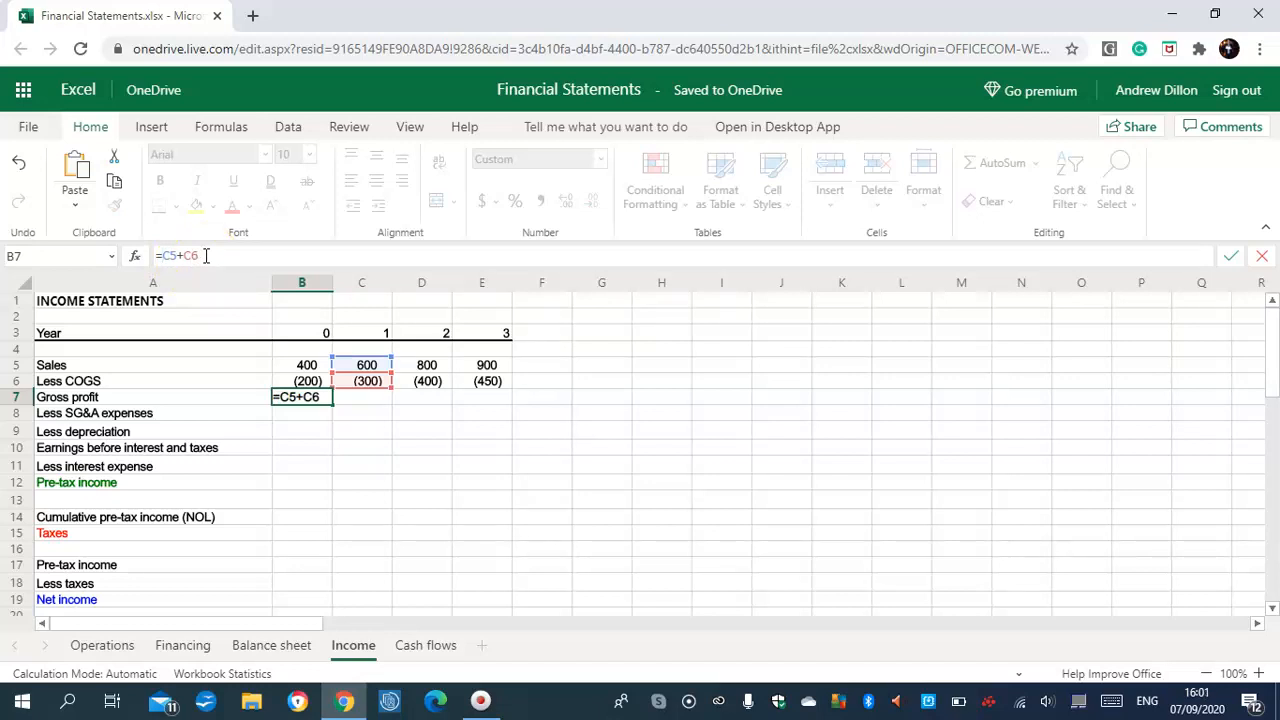
{"action": "key", "text": "Return"}
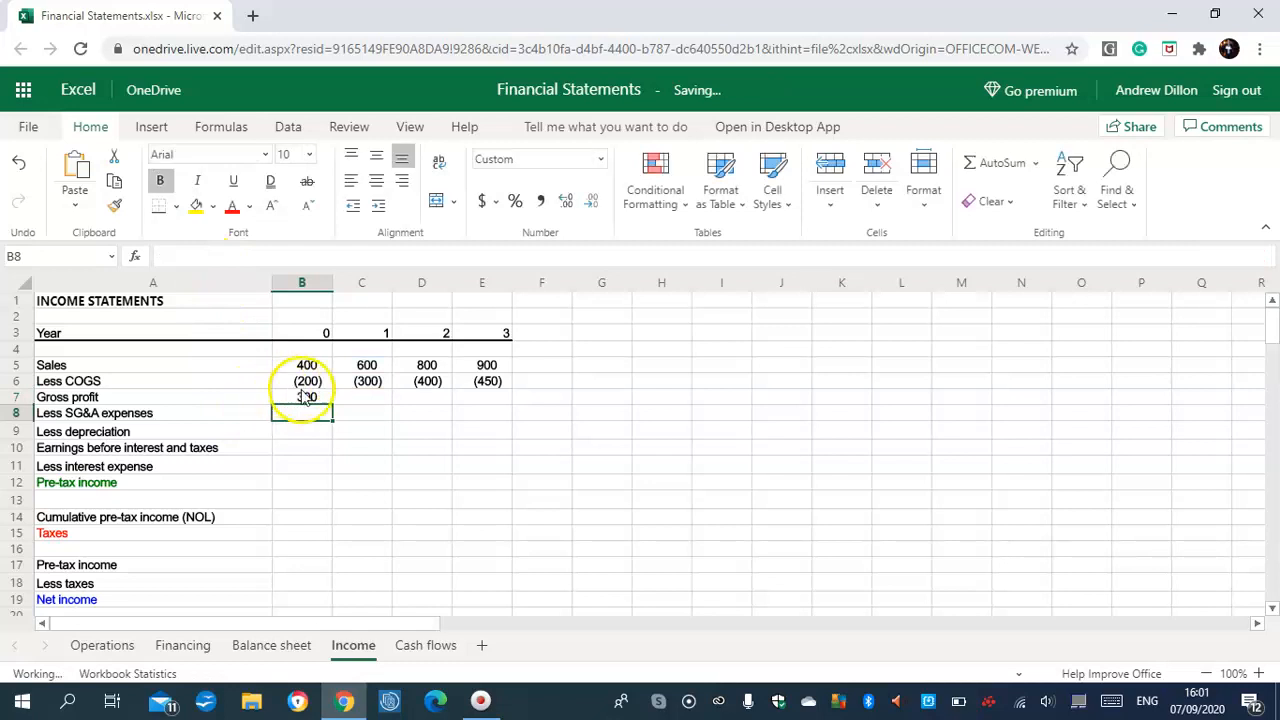
{"action": "left_click", "coordinate": [307, 397]}
{"action": "left_click_drag", "start_coordinate": [332, 404], "coordinate": [497, 397]}
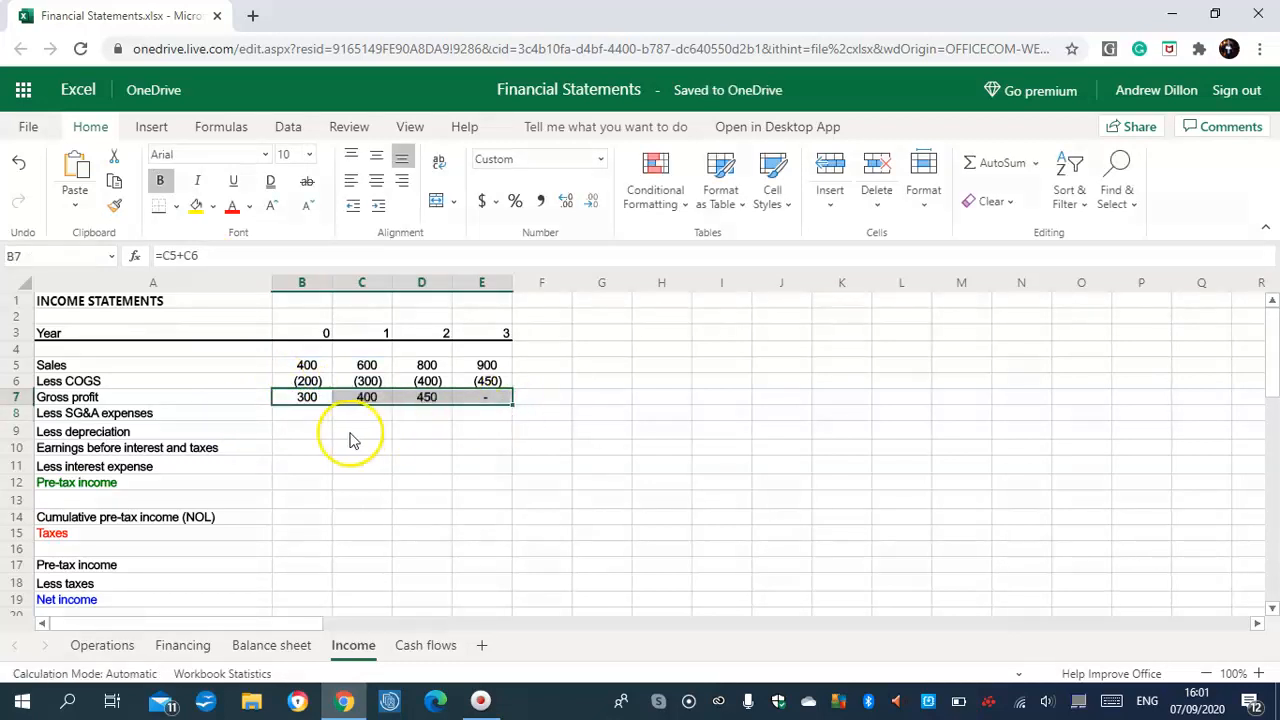
- Calculate SG&A expenses as a negative with =-Operations!C8*Operations!C6 in B8 and fill the formula across to E8
{"action": "left_click", "coordinate": [309, 418]}
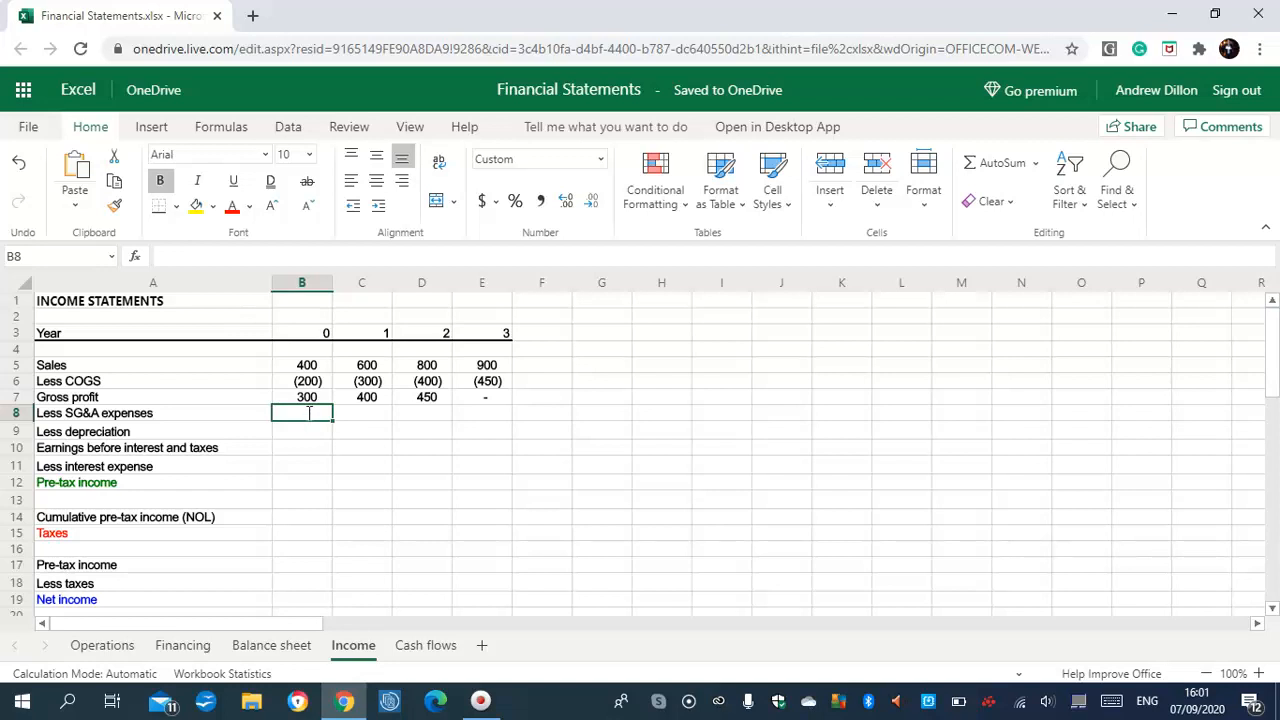
{"action": "type", "text": "=-Op"}
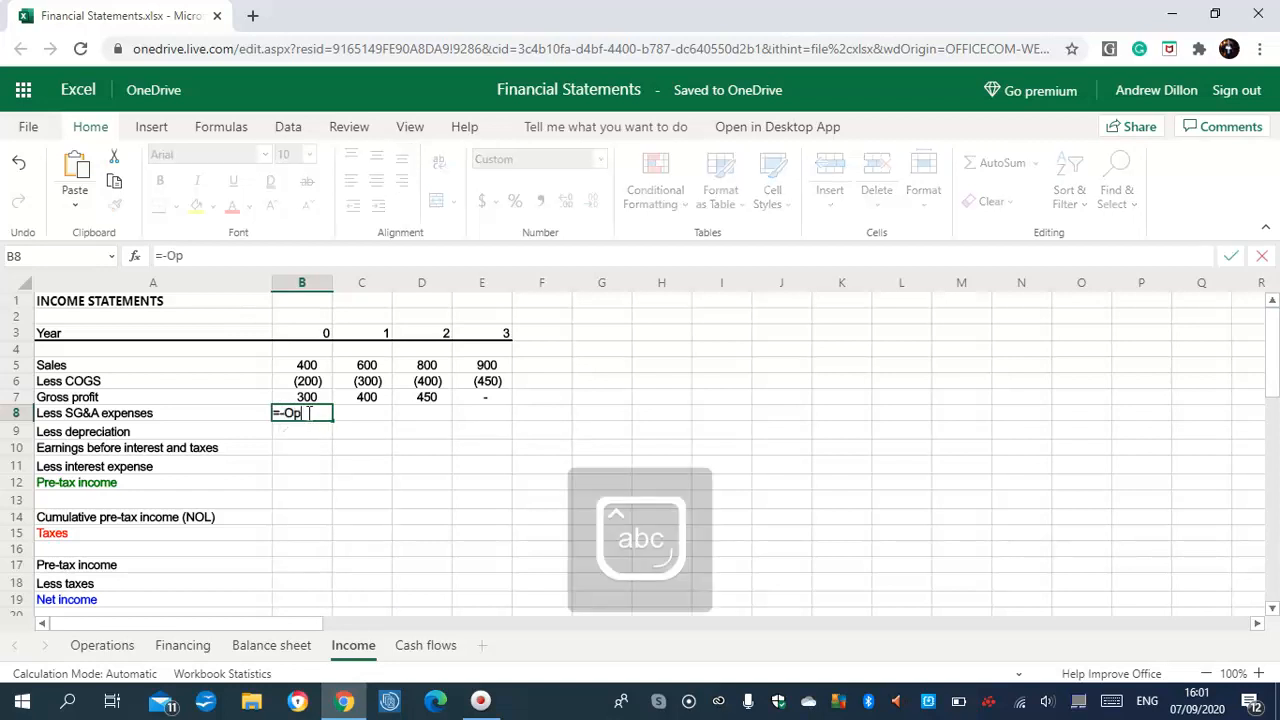
{"action": "type", "text": "eration"}
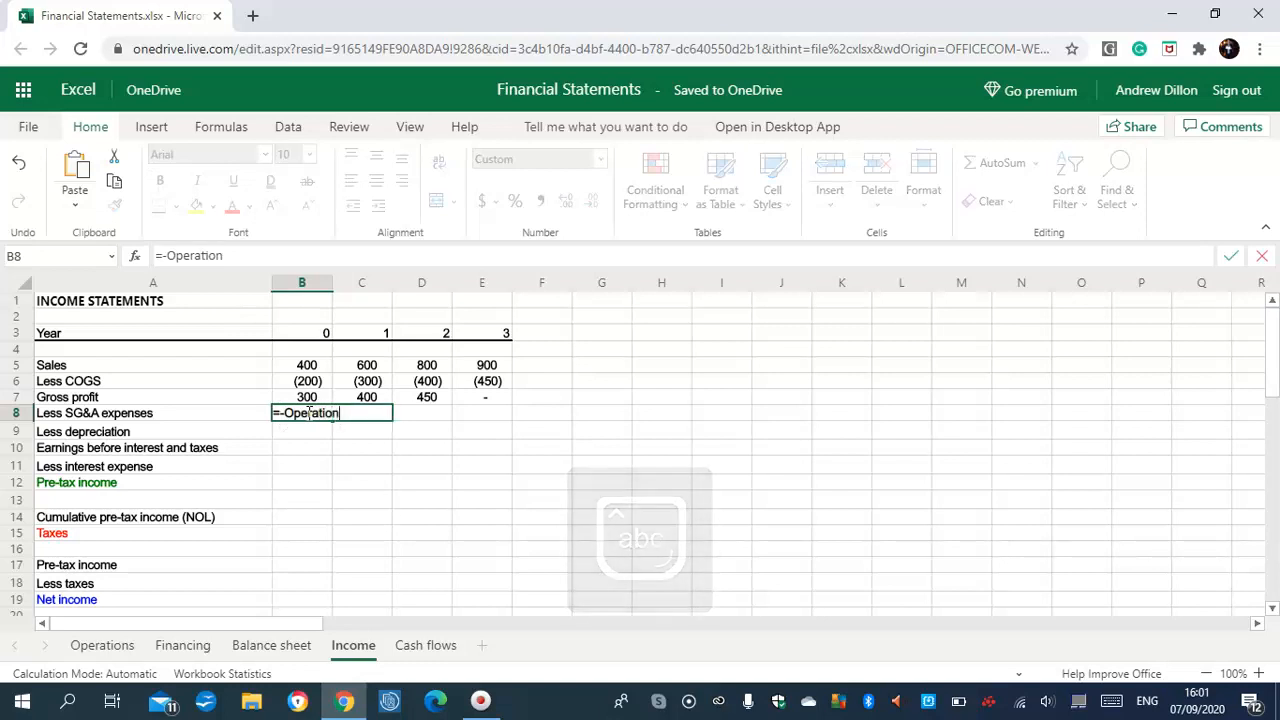
{"action": "type", "text": "s"}
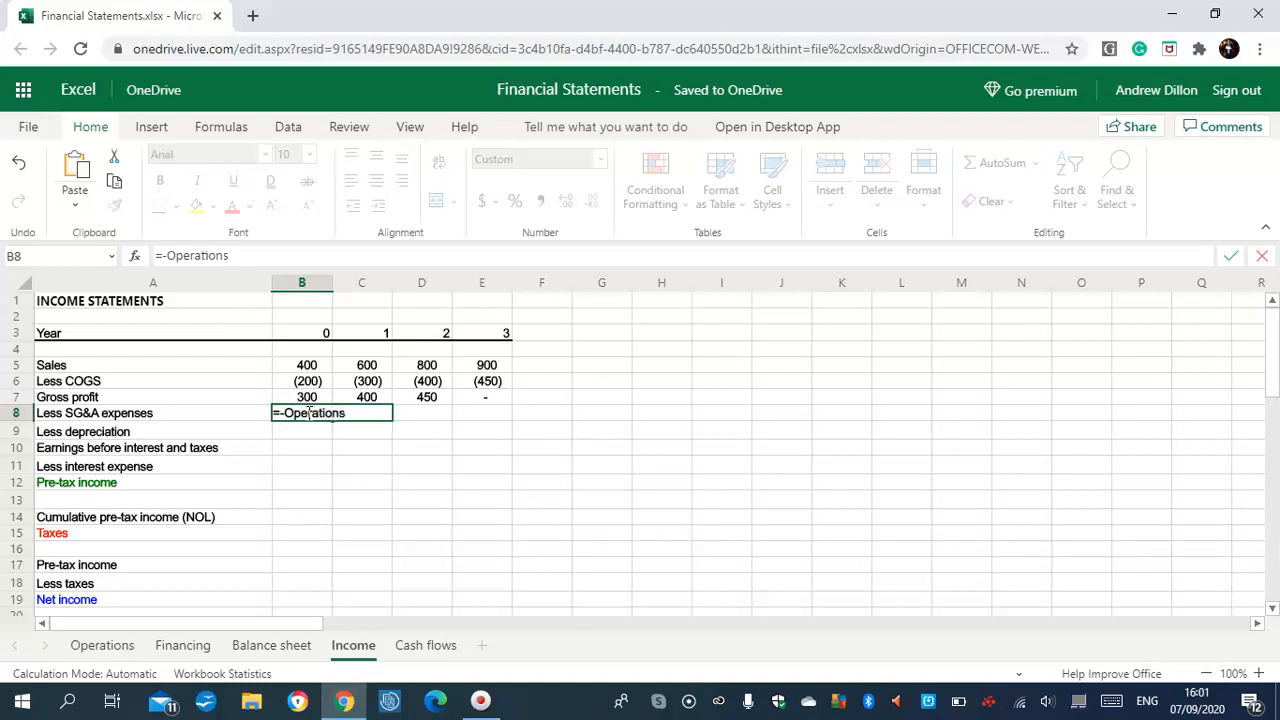
{"action": "type", "text": "!"}
{"action": "key", "text": "Caps_Lock"}
{"action": "type", "text": "C"}
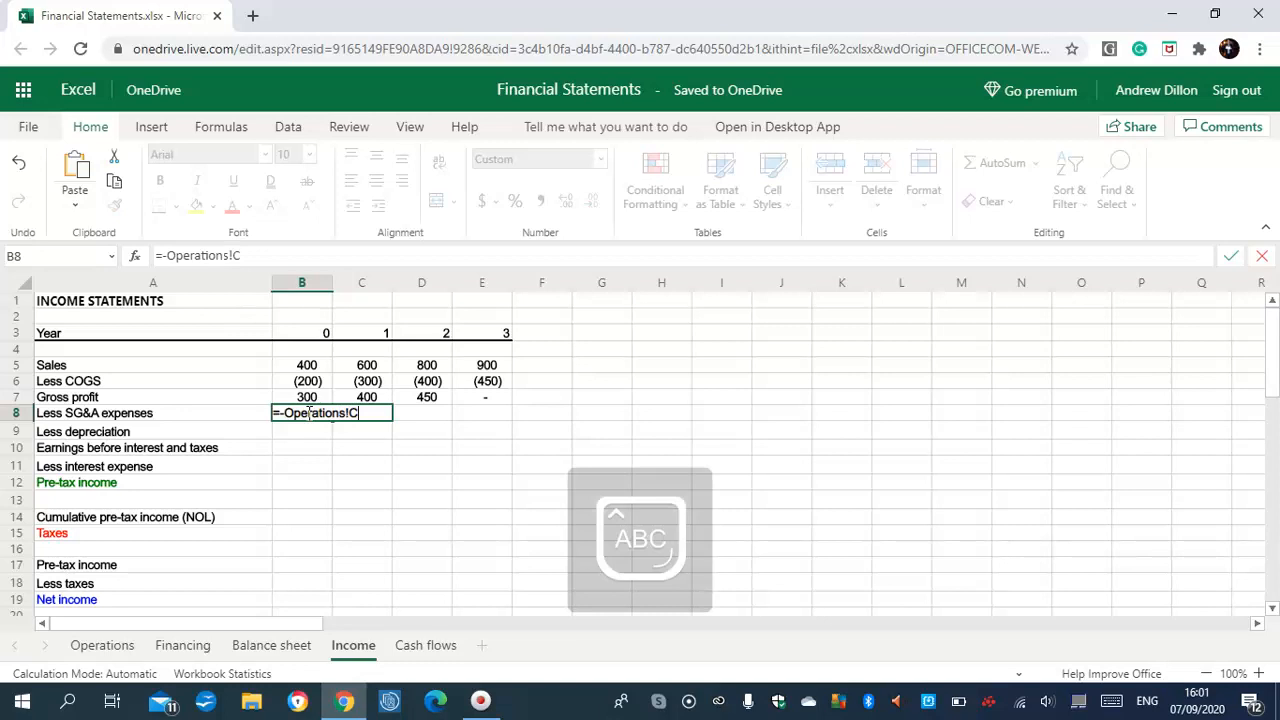
{"action": "type", "text": "8*O"}
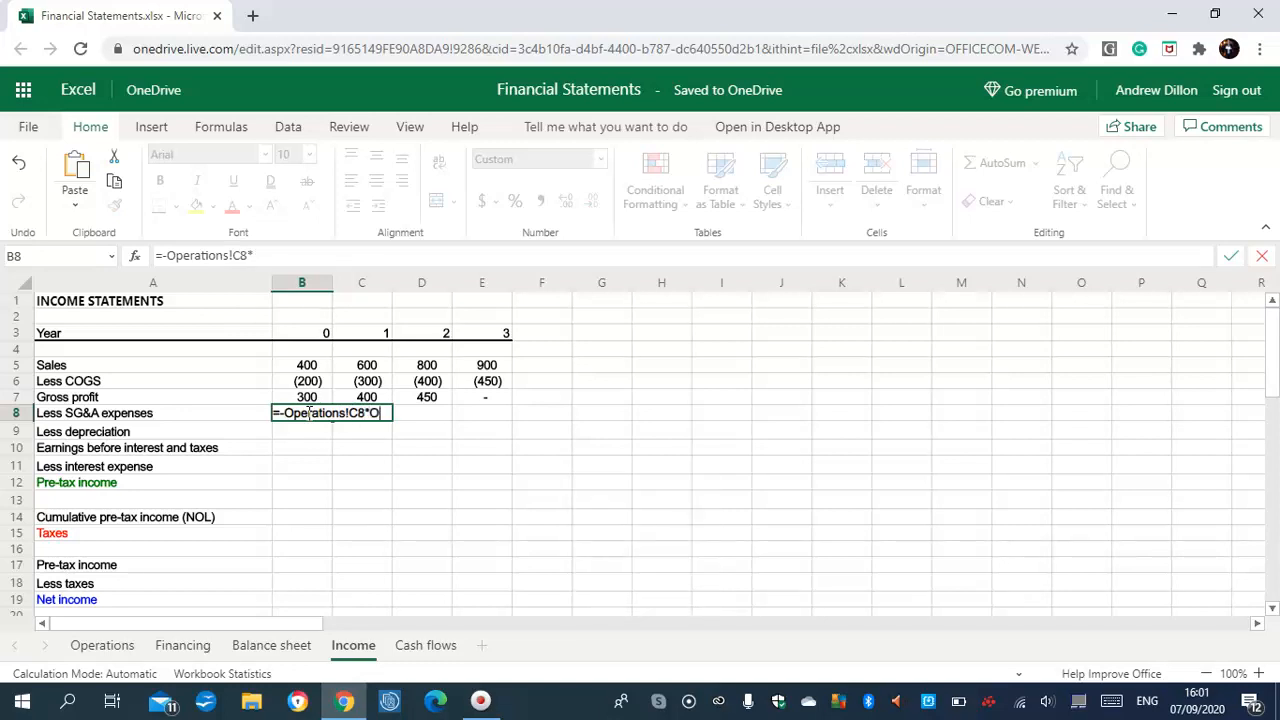
{"action": "key", "text": "Caps_Lock"}
{"action": "type", "text": "p"}
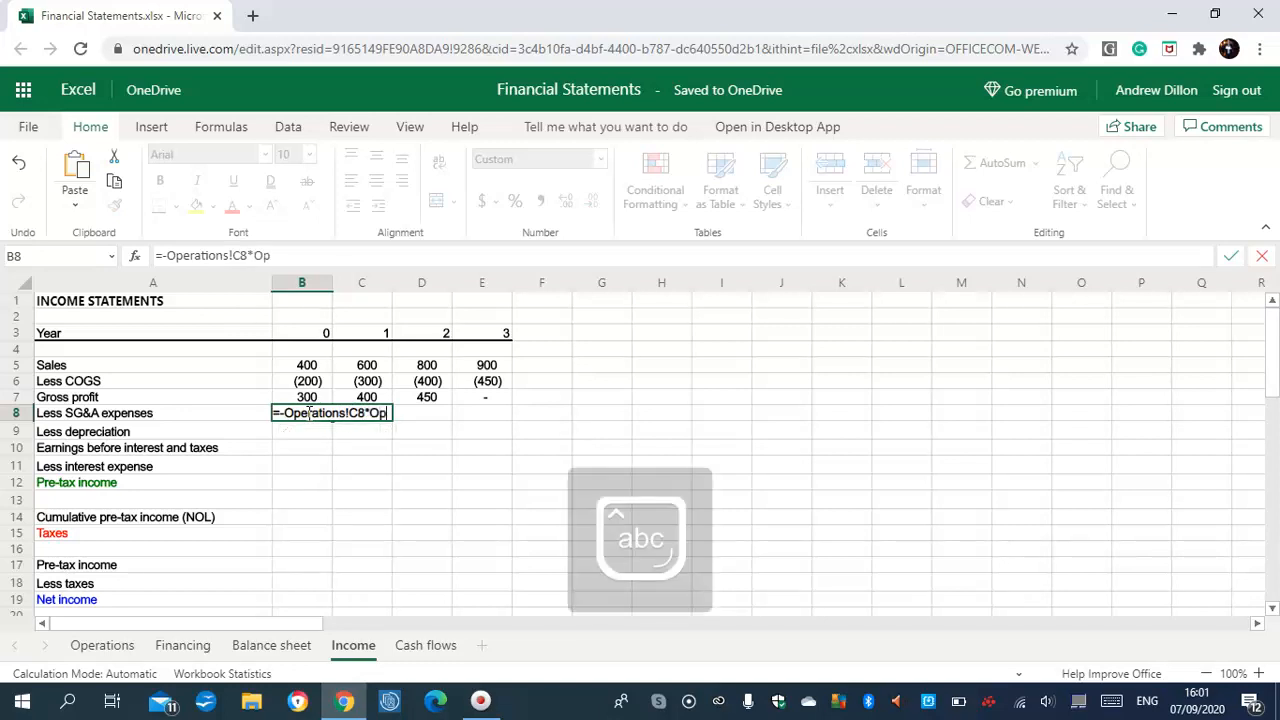
{"action": "type", "text": "eration"}
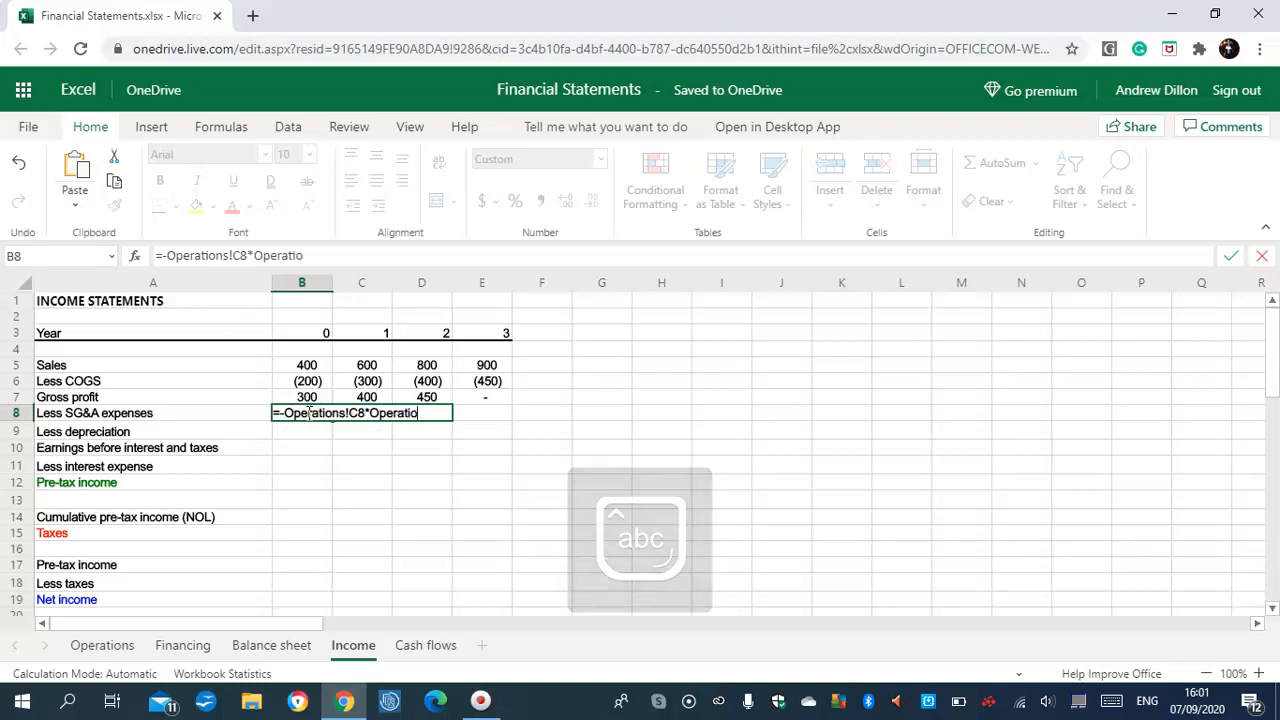
{"action": "type", "text": "s!"}
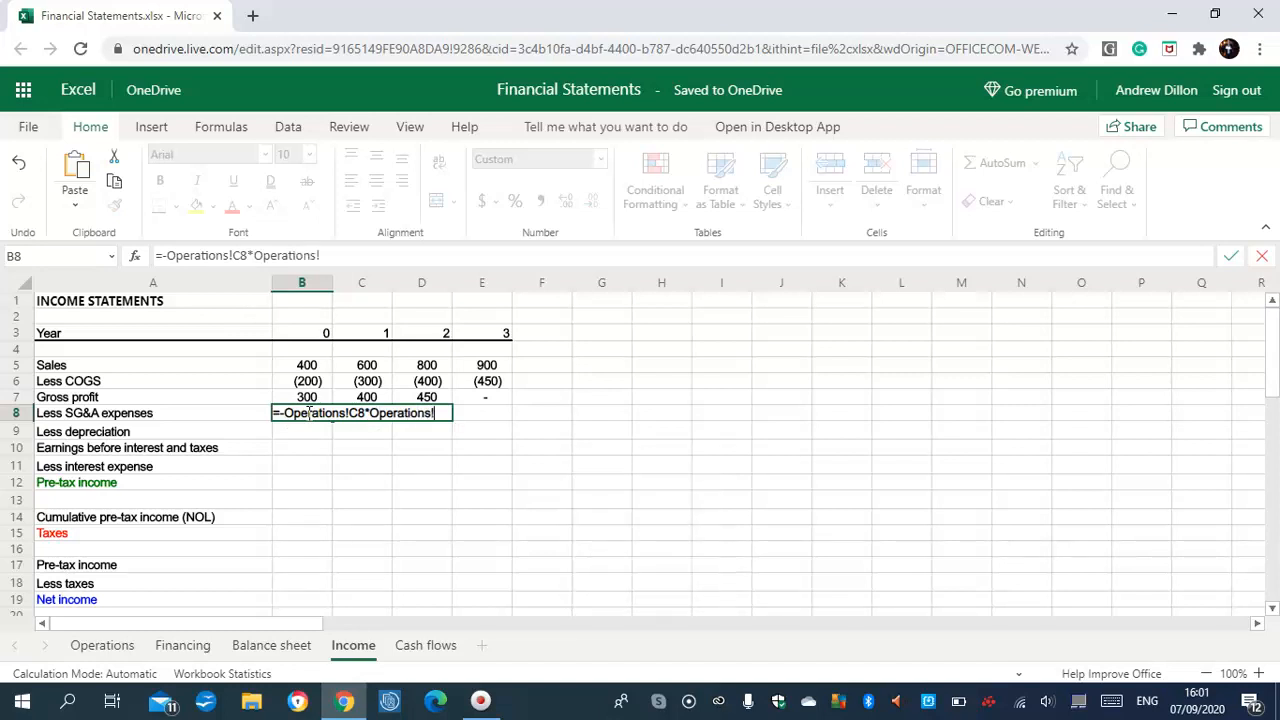
{"action": "key", "text": "Caps_Lock"}
{"action": "type", "text": "C"}
{"action": "key", "text": "Caps_Lock"}
{"action": "type", "text": "6"}
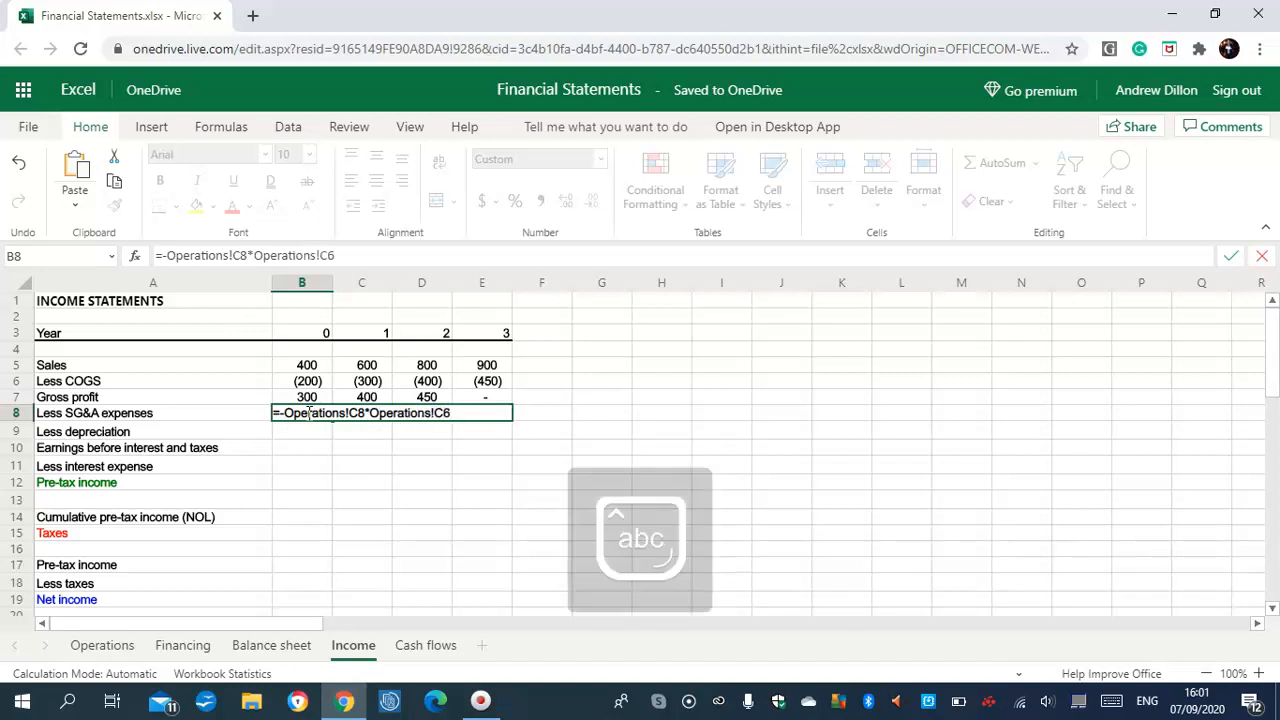
{"action": "key", "text": "Return"}
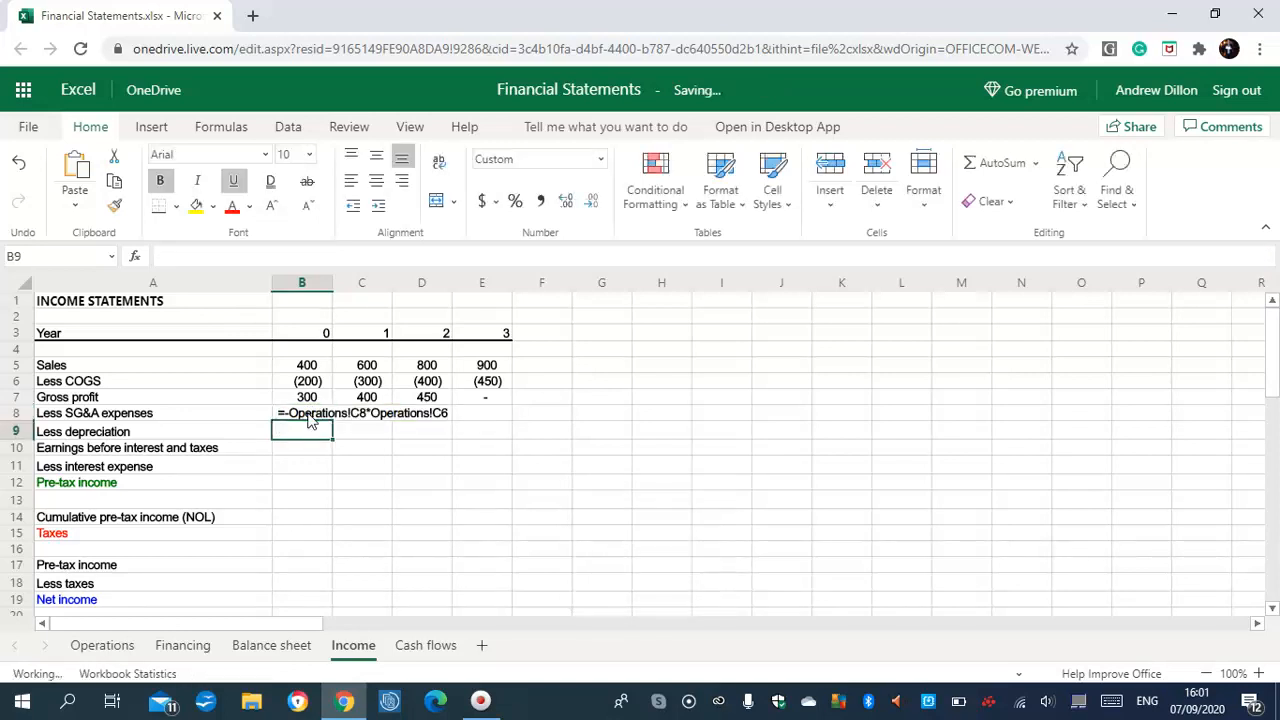
{"action": "left_click", "coordinate": [310, 416]}
{"action": "left_click_drag", "start_coordinate": [332, 421], "coordinate": [471, 417]}
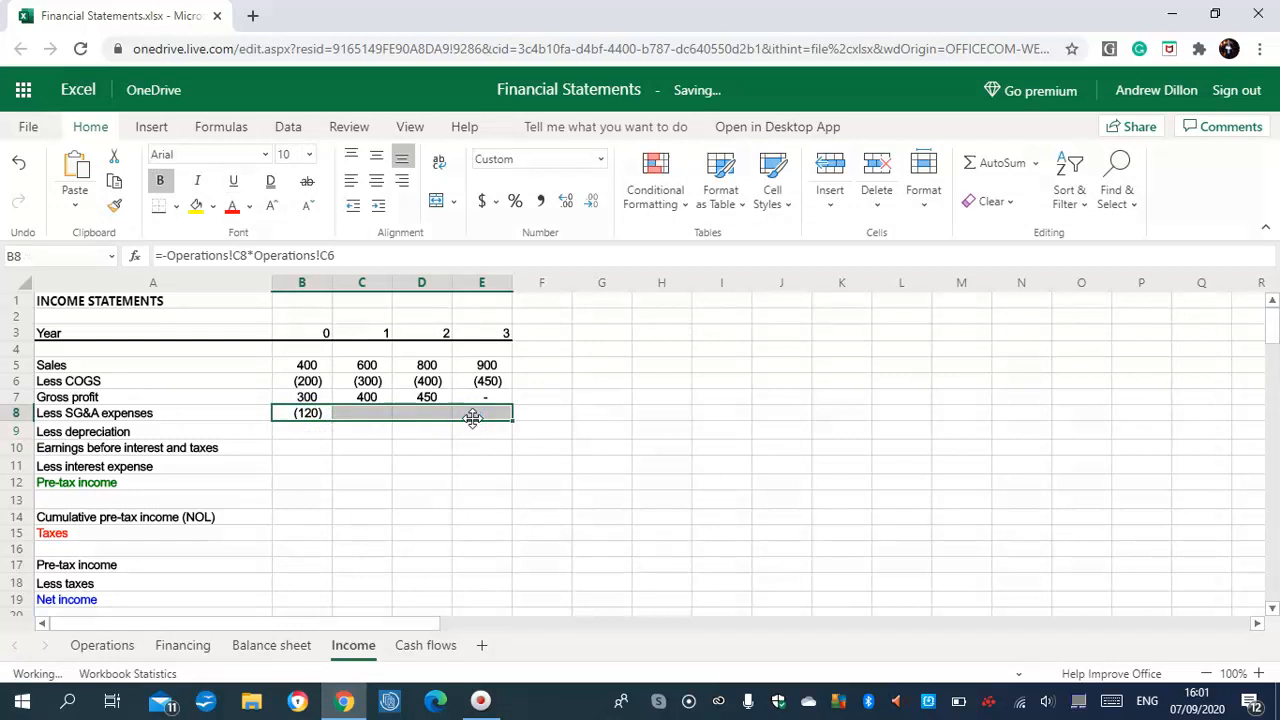
- Link depreciation as a negative to the Operations sheet with =-Operations!C17 in B9 and fill the formula across to E9
{"action": "left_click", "coordinate": [302, 431]}
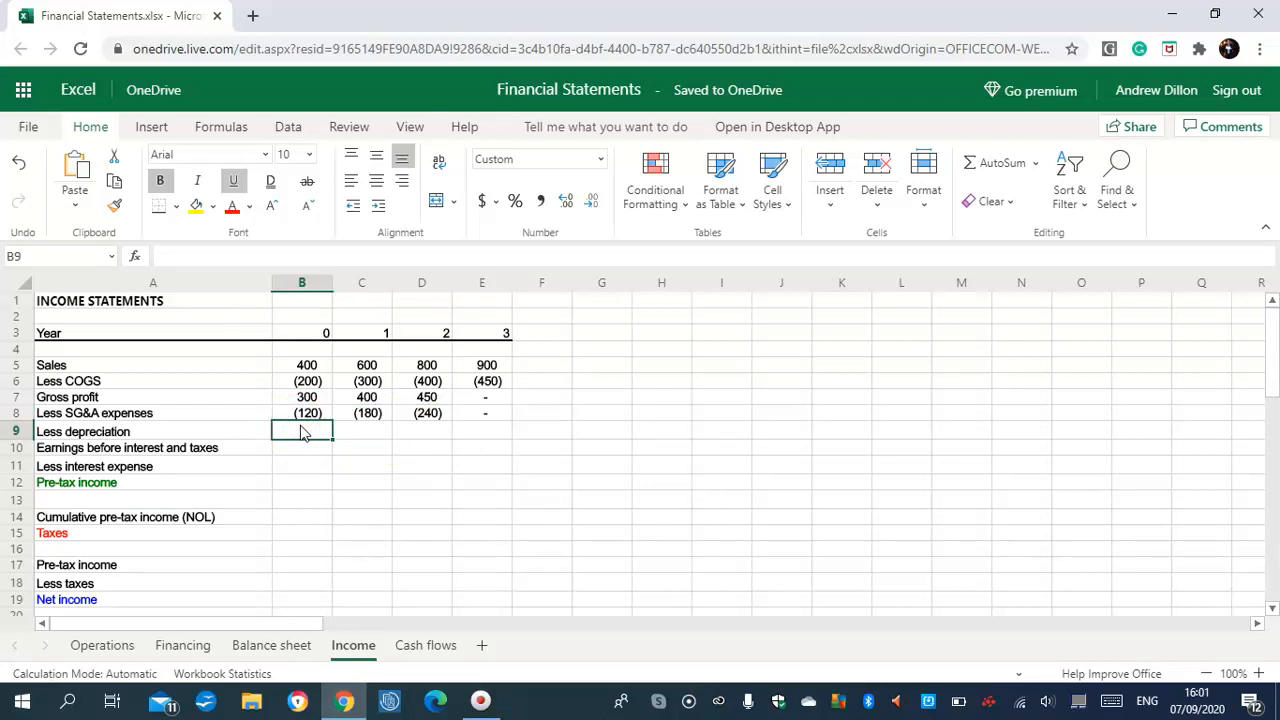
{"action": "key", "text": "Caps_Lock"}
{"action": "type", "text": "=-"}
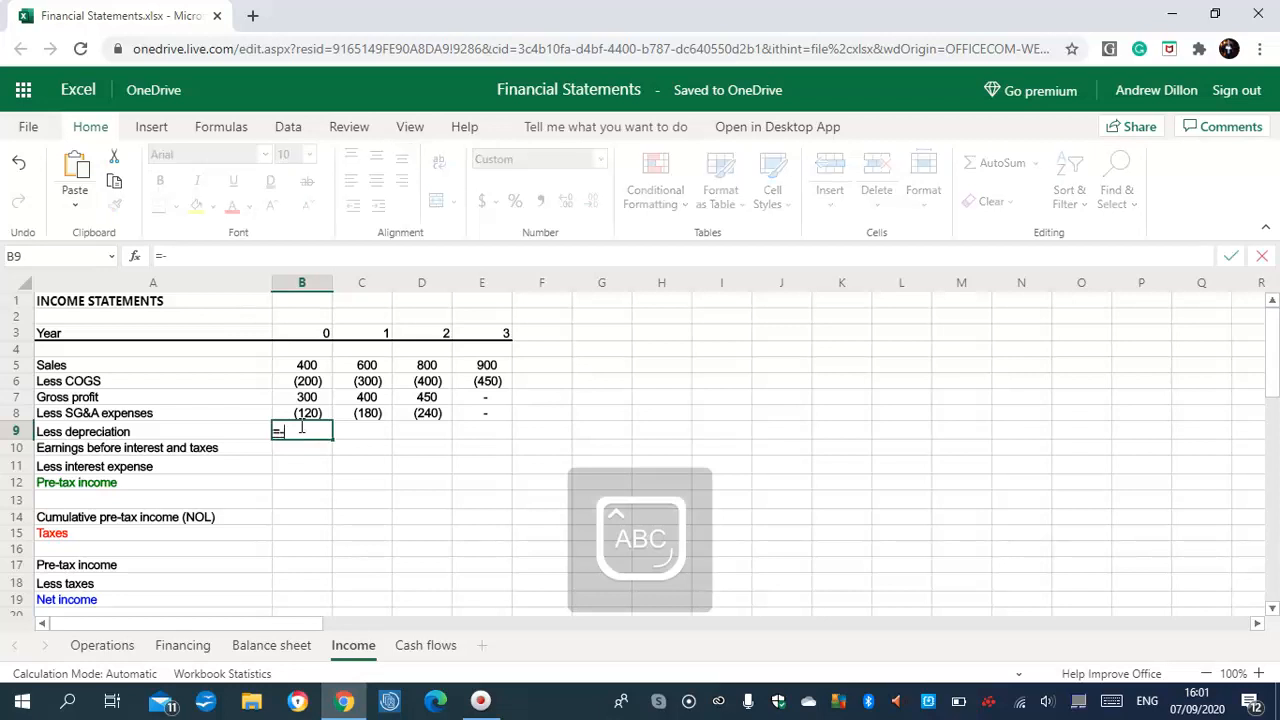
{"action": "type", "text": "O"}
{"action": "key", "text": "Caps_Lock"}
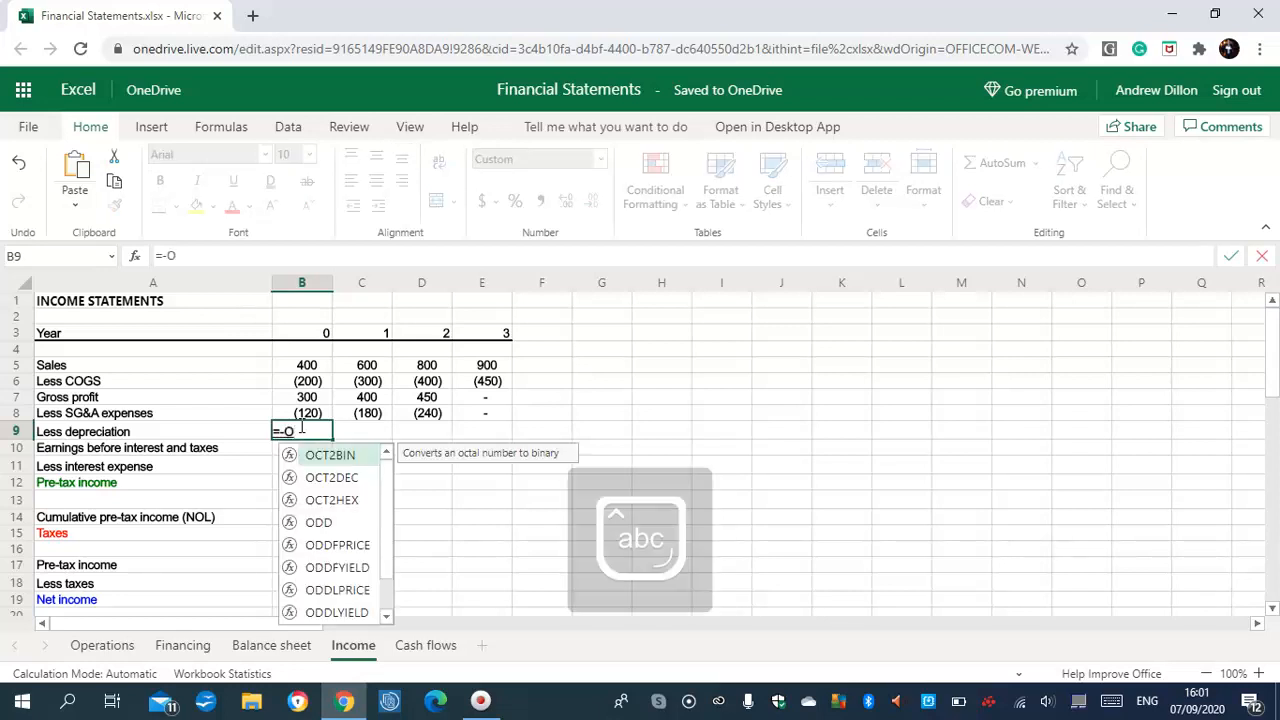
{"action": "type", "text": "perat"}
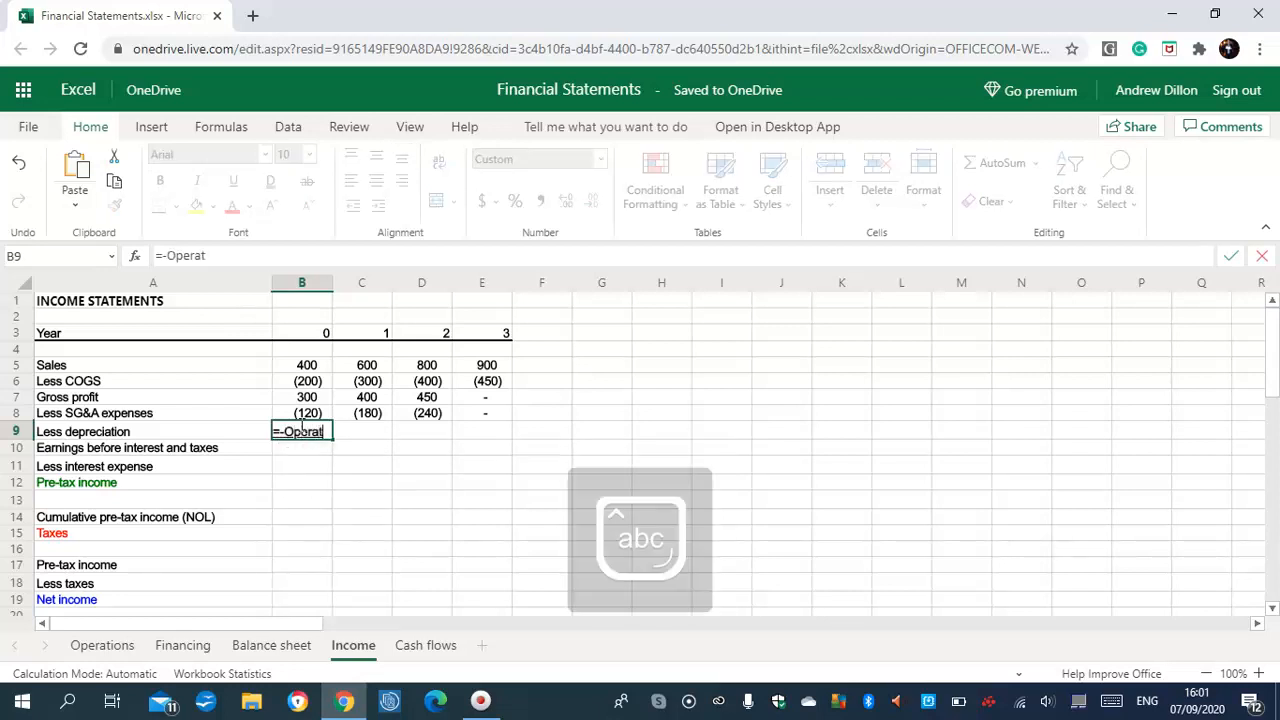
{"action": "type", "text": "ions!"}
{"action": "key", "text": "Caps_Lock"}
{"action": "type", "text": "C17"}
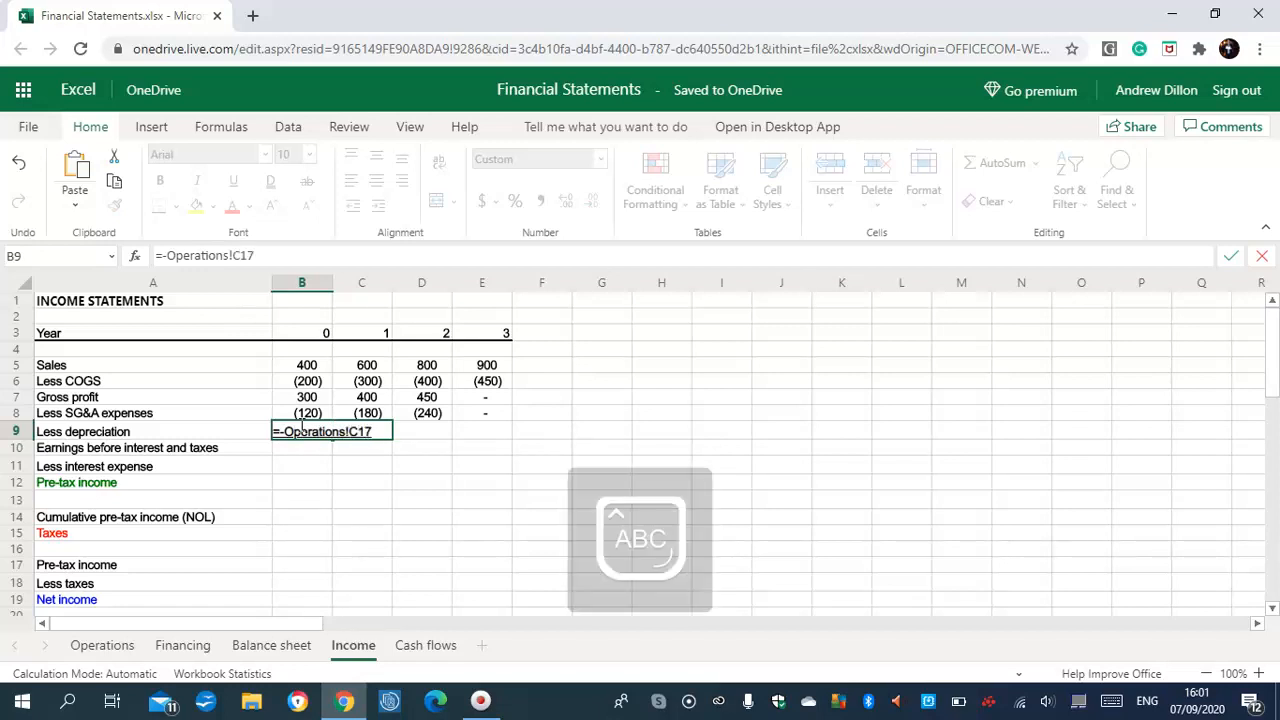
{"action": "key", "text": "Return"}
{"action": "left_click", "coordinate": [312, 434]}
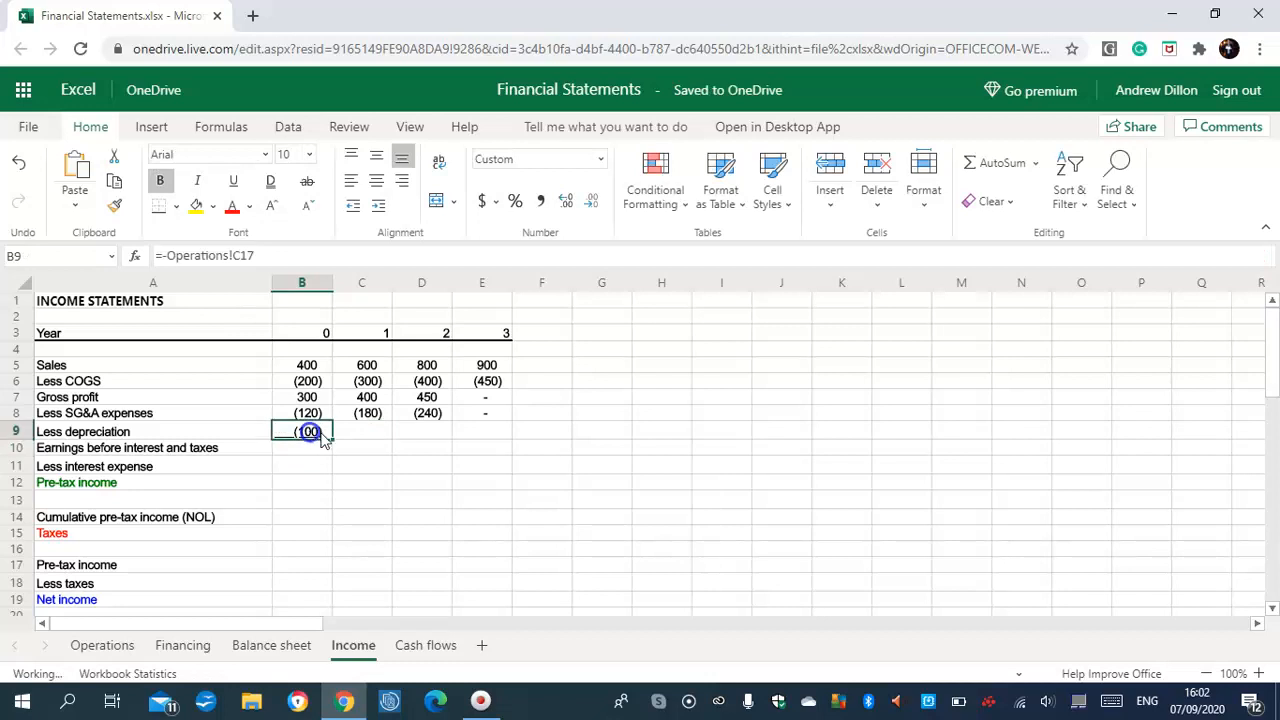
{"action": "left_click_drag", "start_coordinate": [333, 438], "coordinate": [461, 434]}
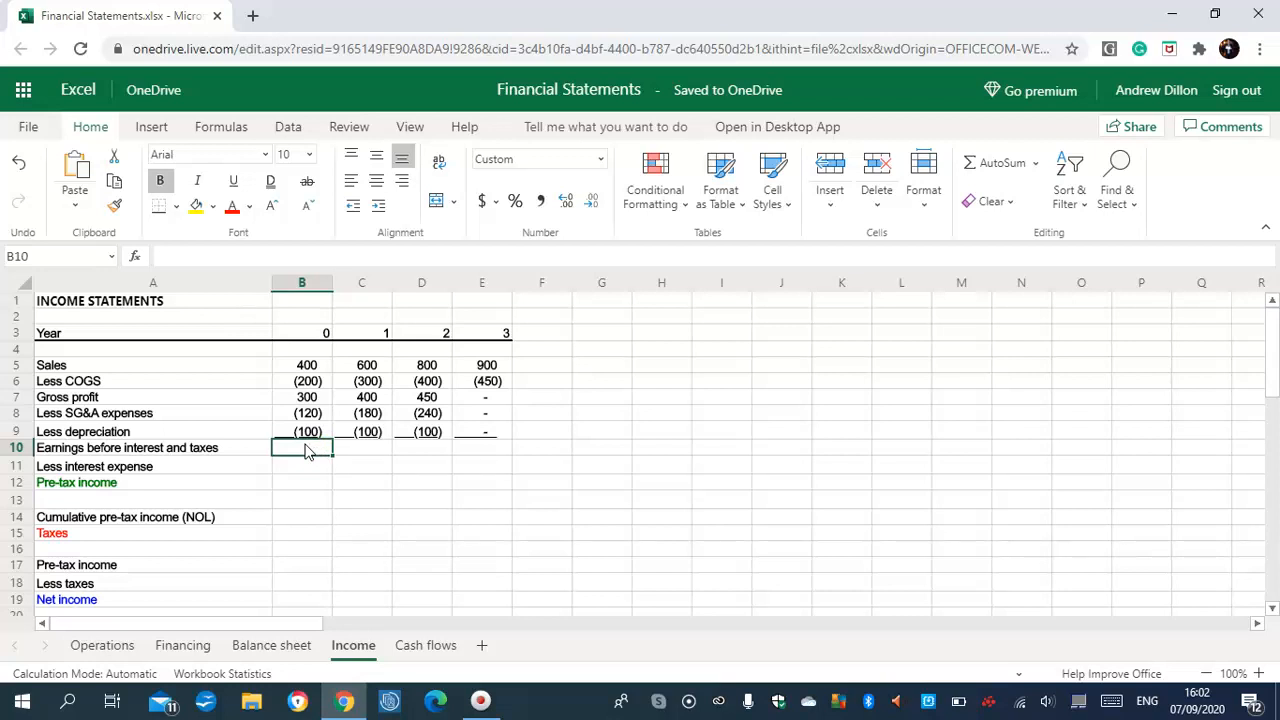
- Calculate earnings before interest and taxes with =SUM(C7:C9) in B10 and fill the formula across to E10
{"action": "type", "text": "=S"}
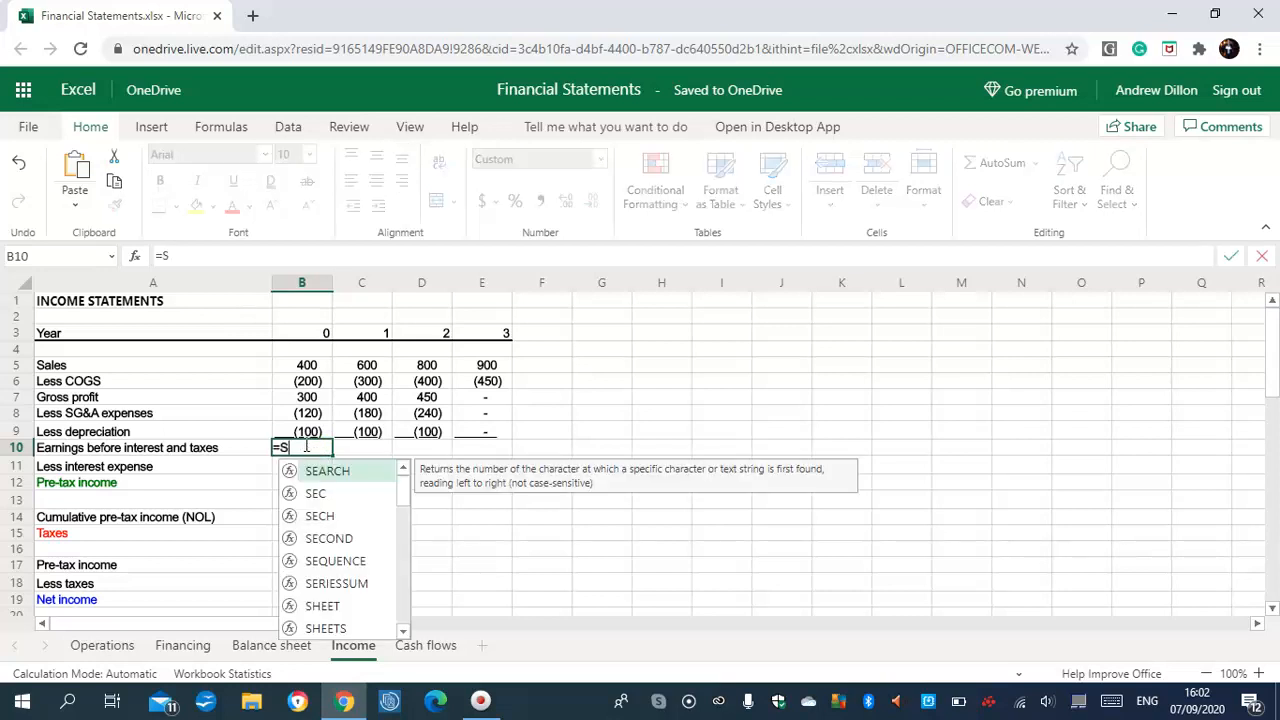
{"action": "type", "text": "UM("}
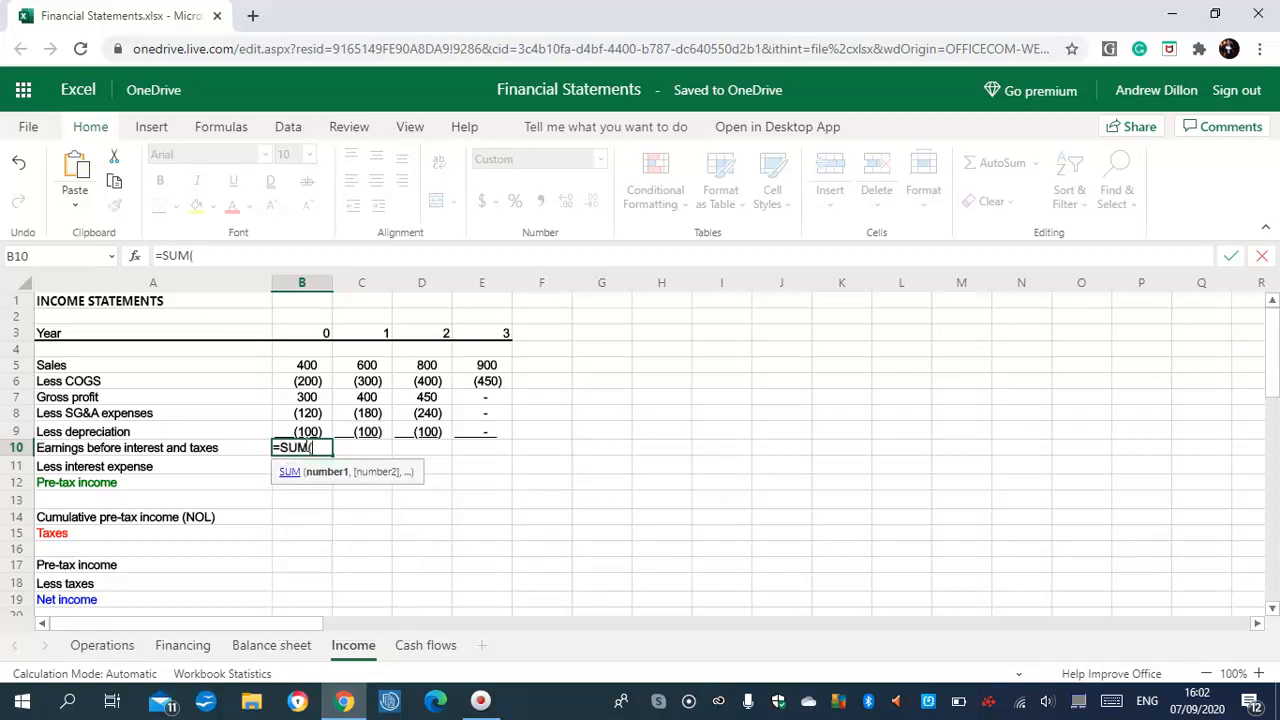
{"action": "type", "text": "C7:C"}
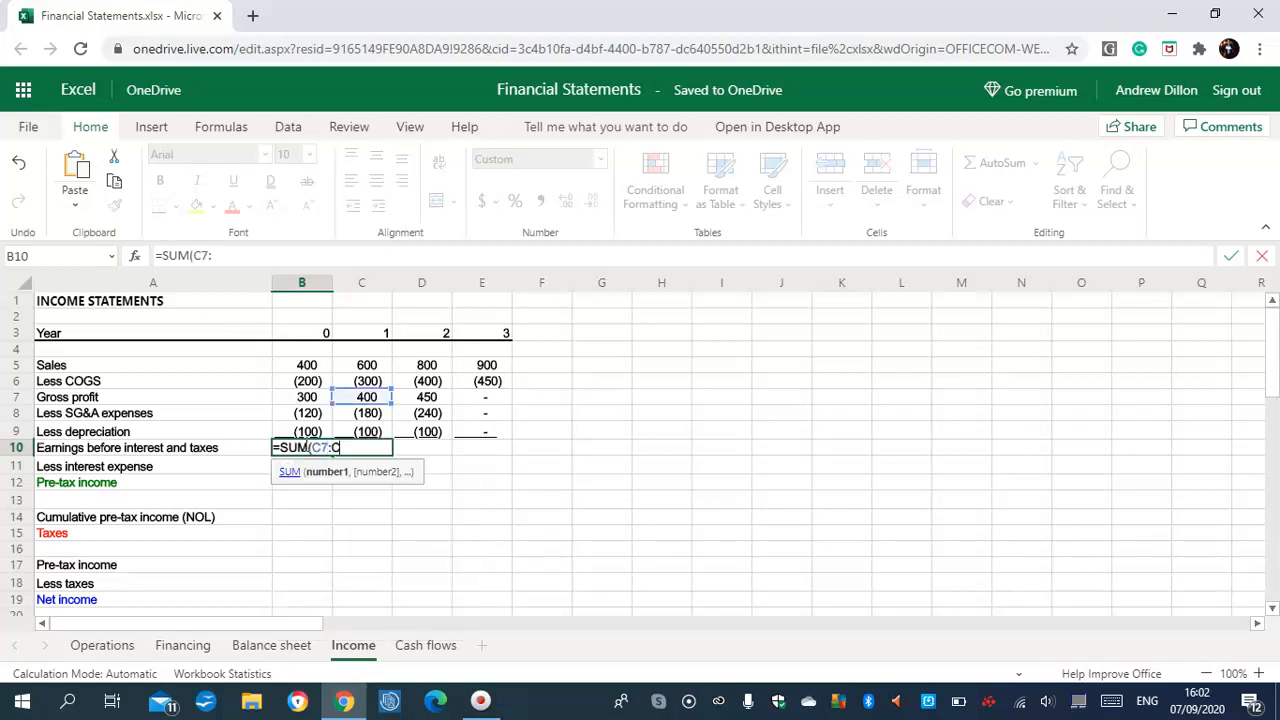
{"action": "type", "text": "9)"}
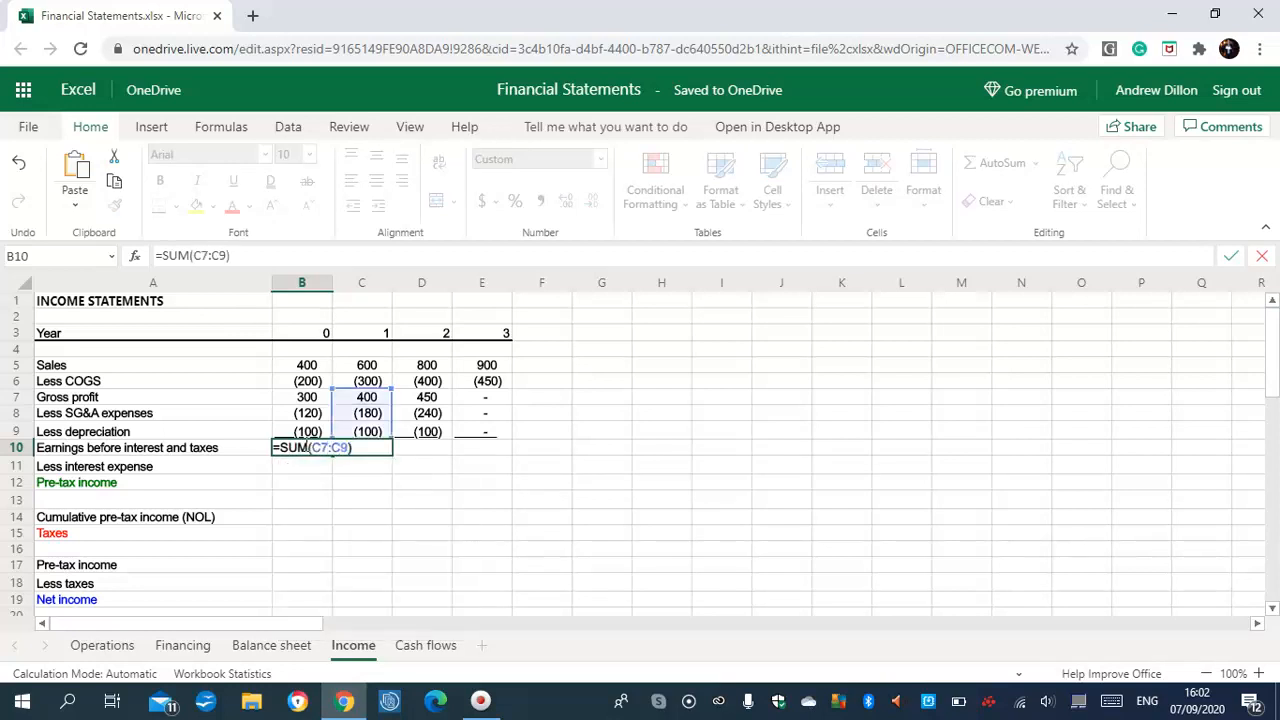
{"action": "key", "text": "Return"}
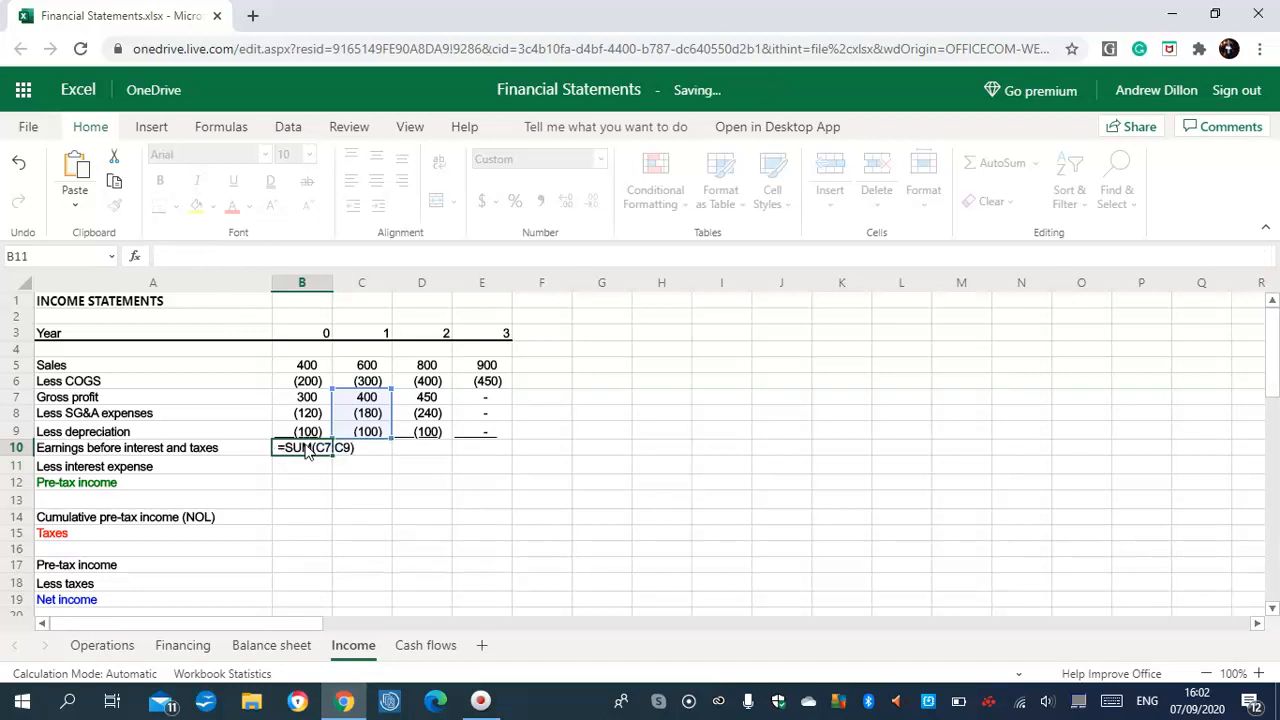
{"action": "left_click", "coordinate": [307, 452]}
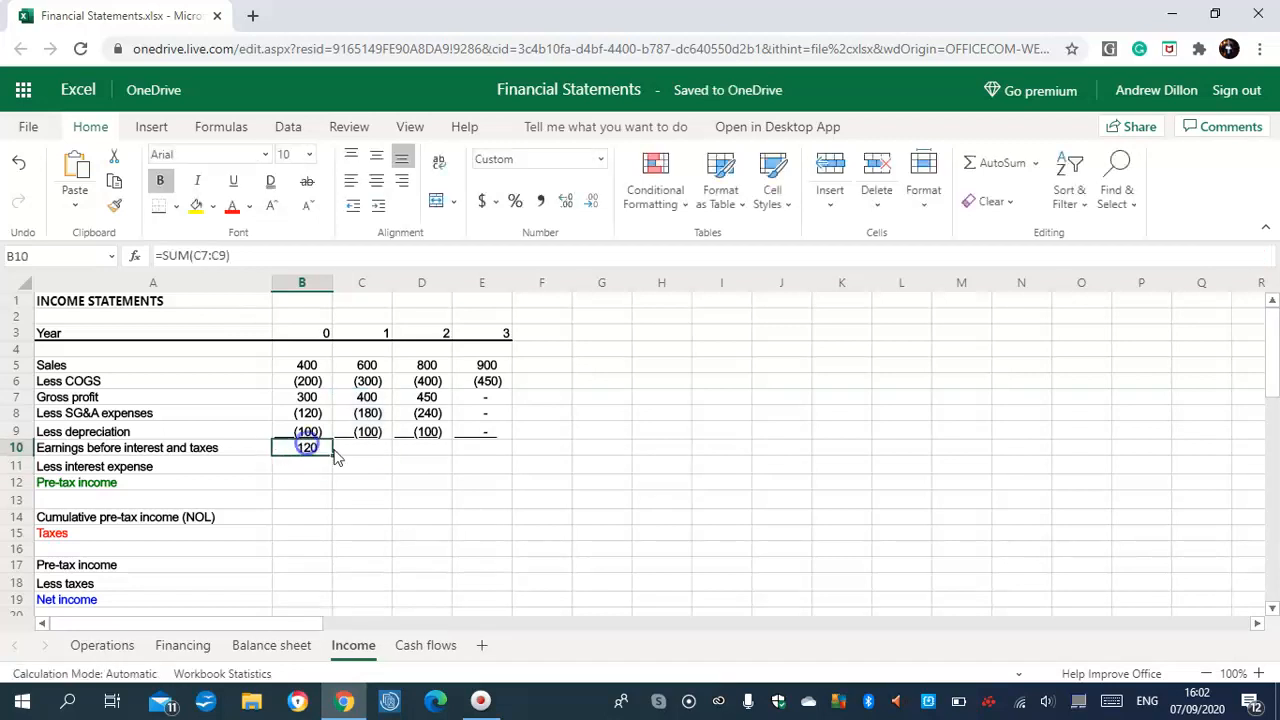
{"action": "left_click_drag", "start_coordinate": [331, 455], "coordinate": [471, 452]}
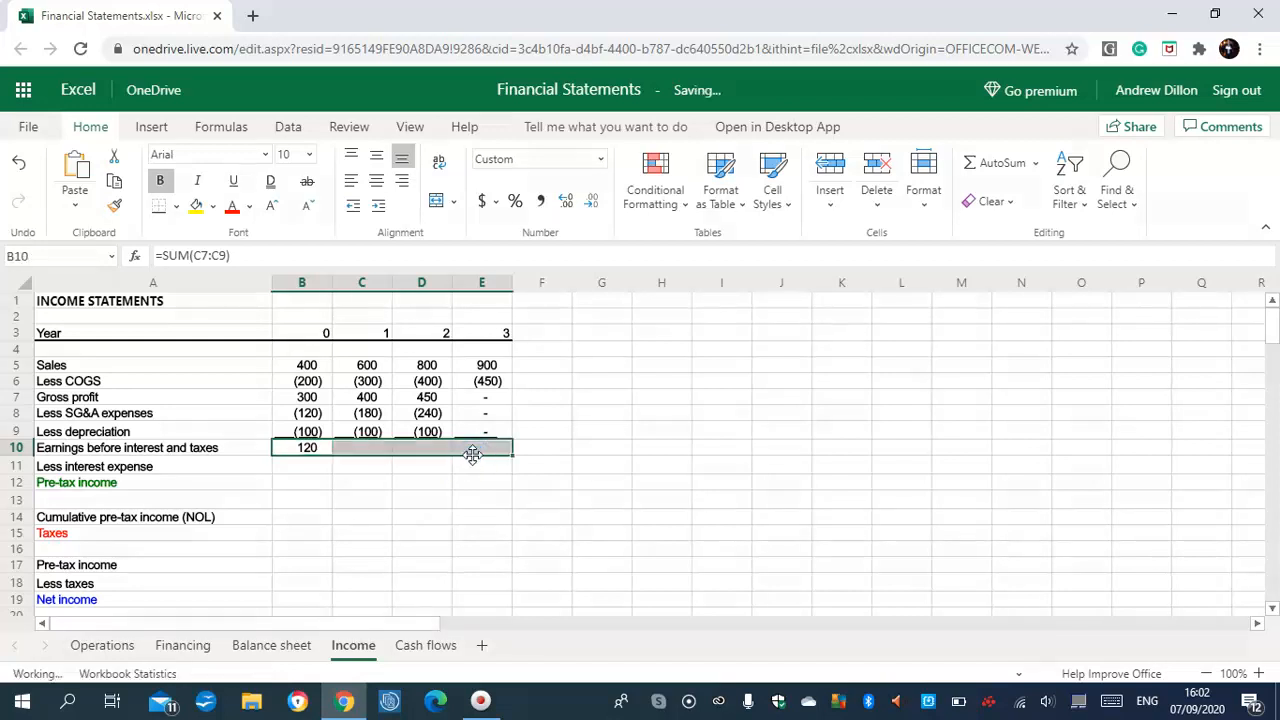
- Link interest expense as a negative to the Financing sheet with =-Financing!C24 in B11 and fill the formula across to E11
{"action": "left_click", "coordinate": [298, 468]}
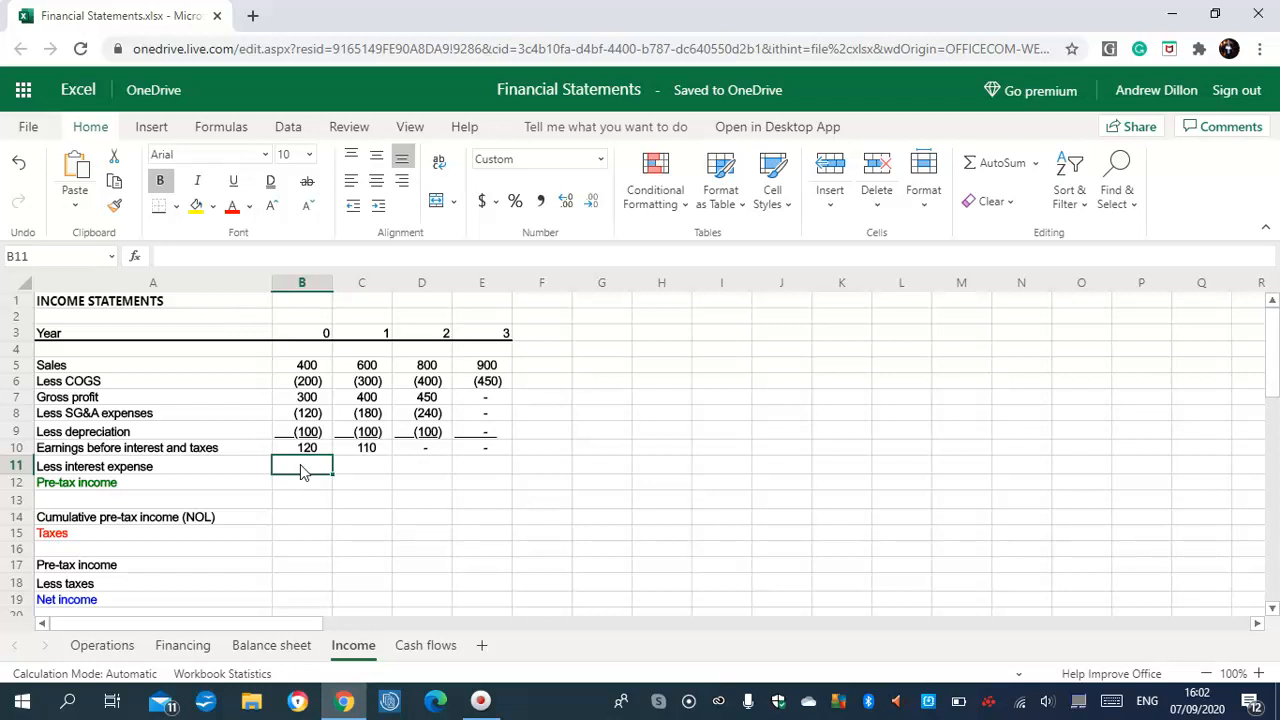
{"action": "type", "text": "=-F"}
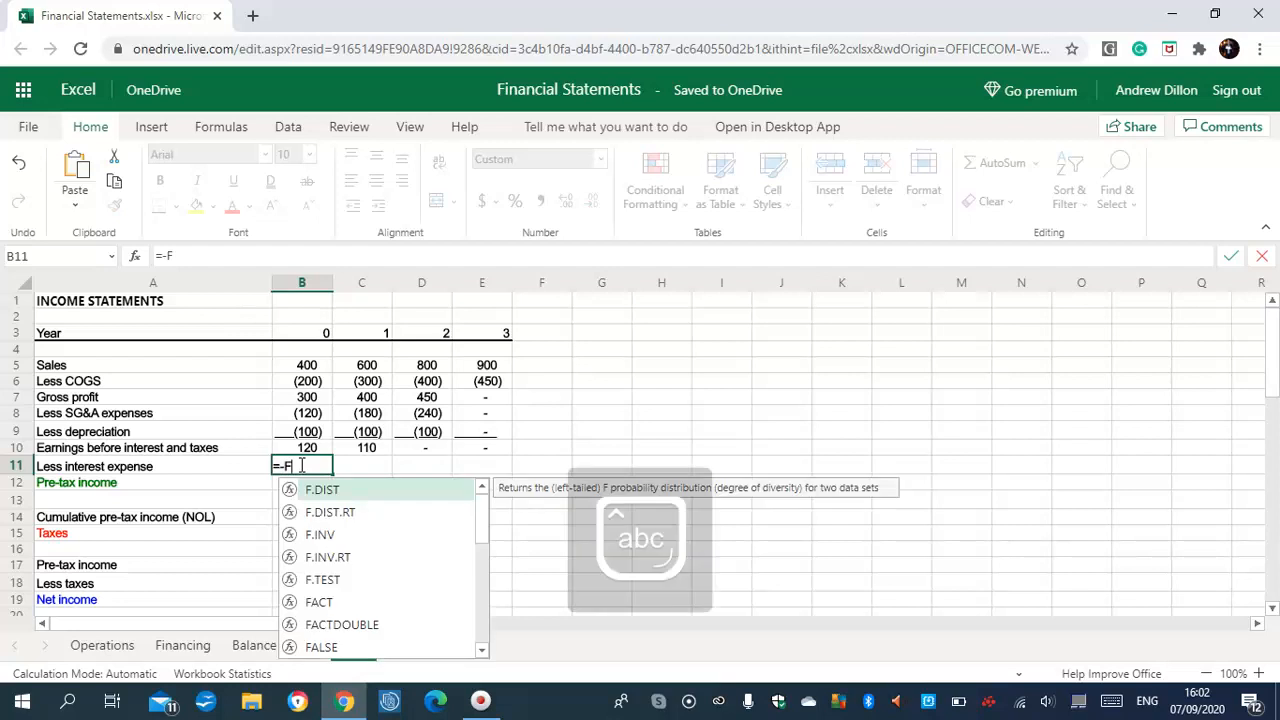
{"action": "type", "text": "inancin"}
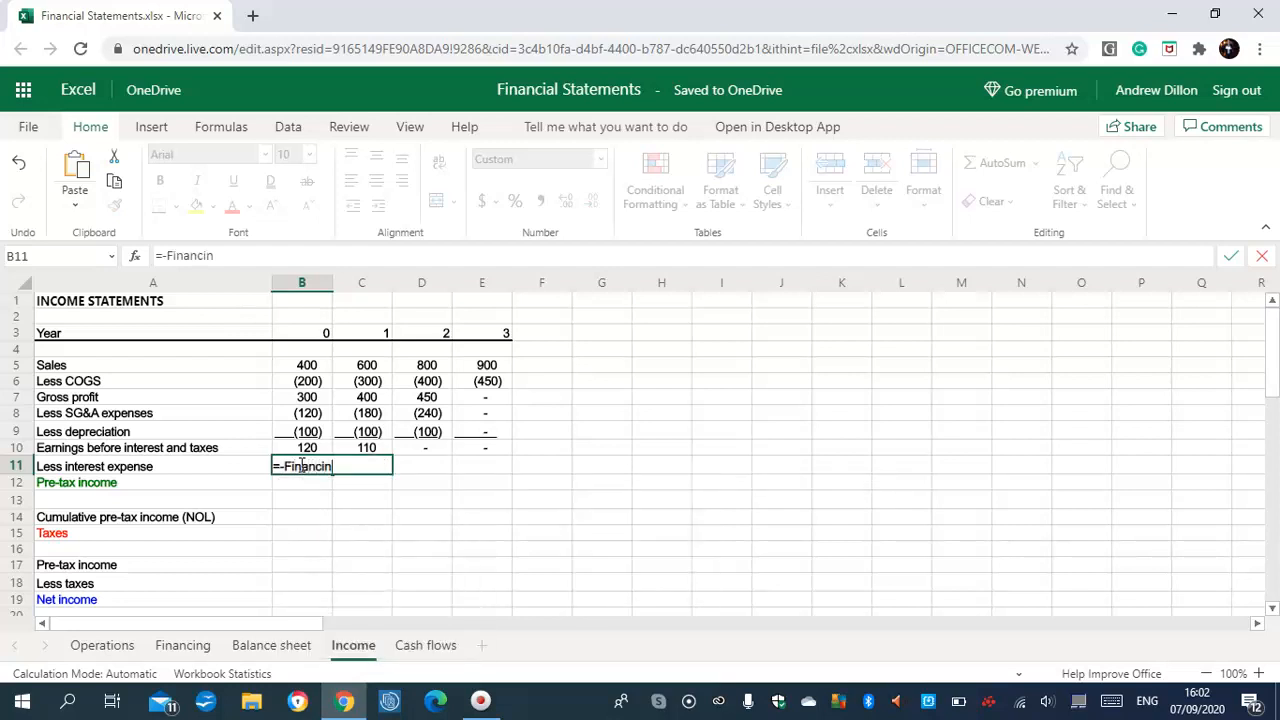
{"action": "type", "text": "g!C24"}
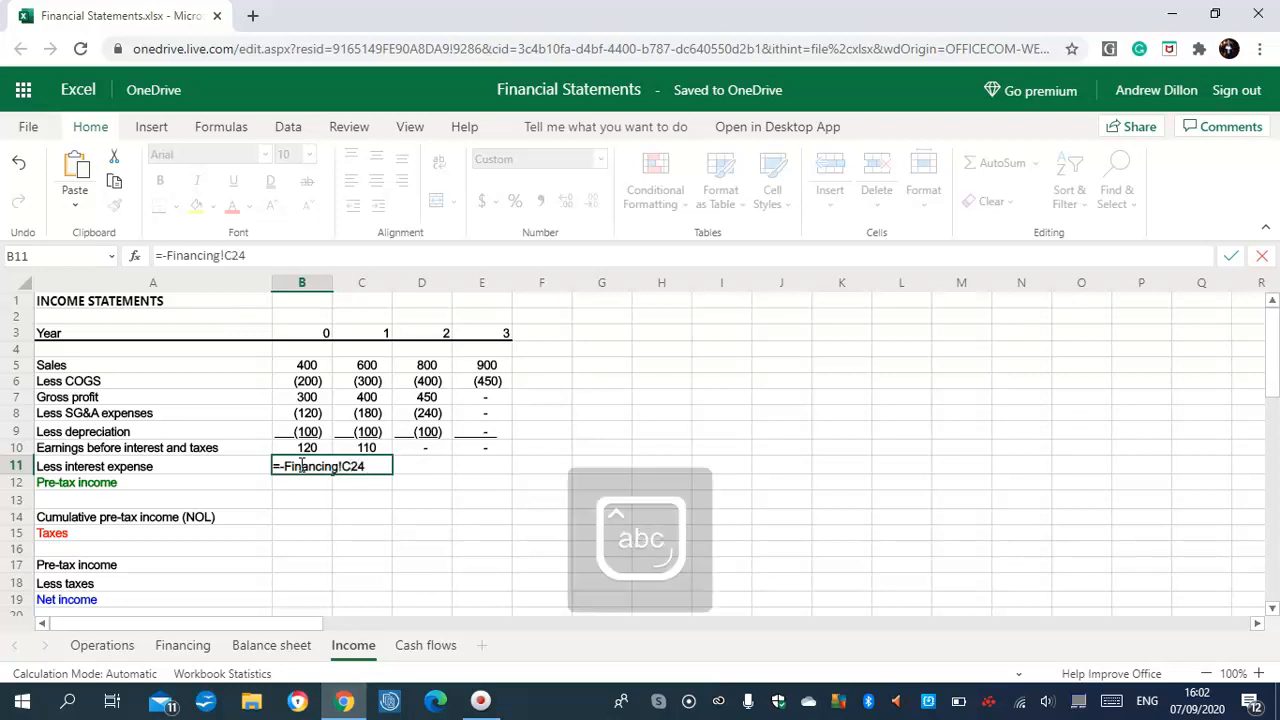
{"action": "key", "text": "Return"}
{"action": "left_click", "coordinate": [322, 468]}
{"action": "left_click_drag", "start_coordinate": [330, 473], "coordinate": [468, 466]}
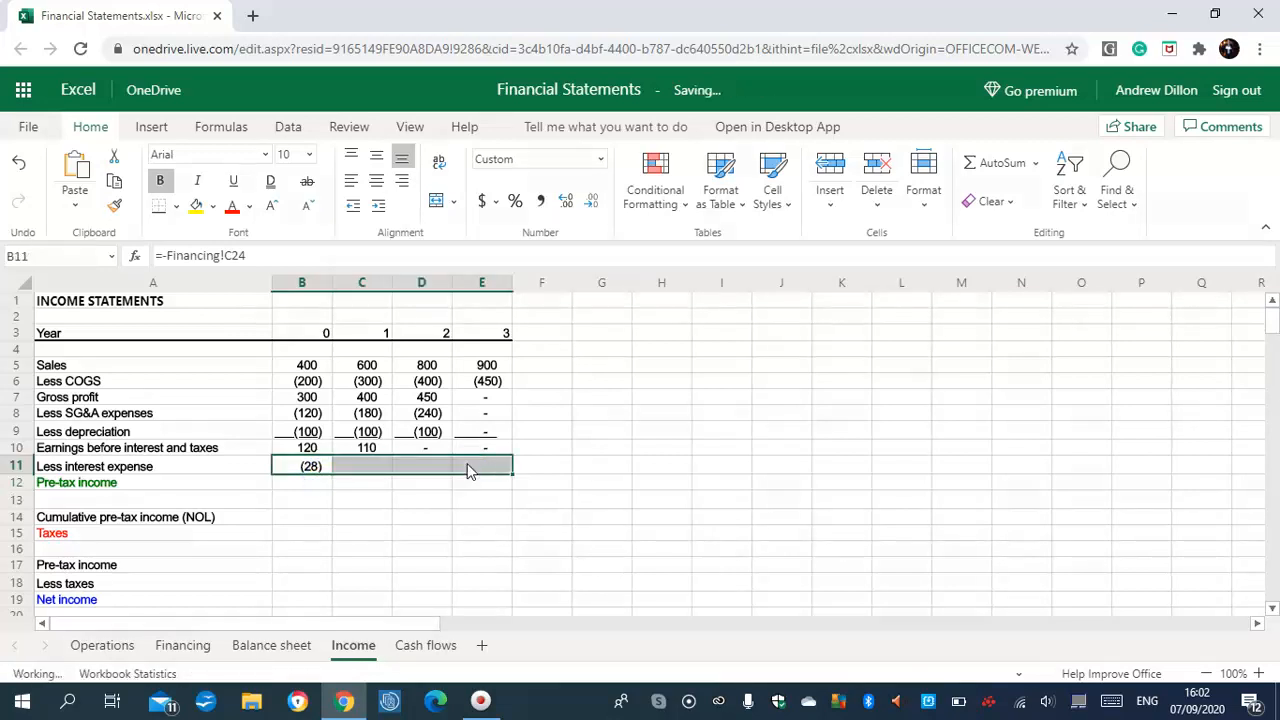
- Enter the pre-tax income formula =C10+C11 in B12 and fill it across to E12
{"action": "left_click", "coordinate": [308, 485]}
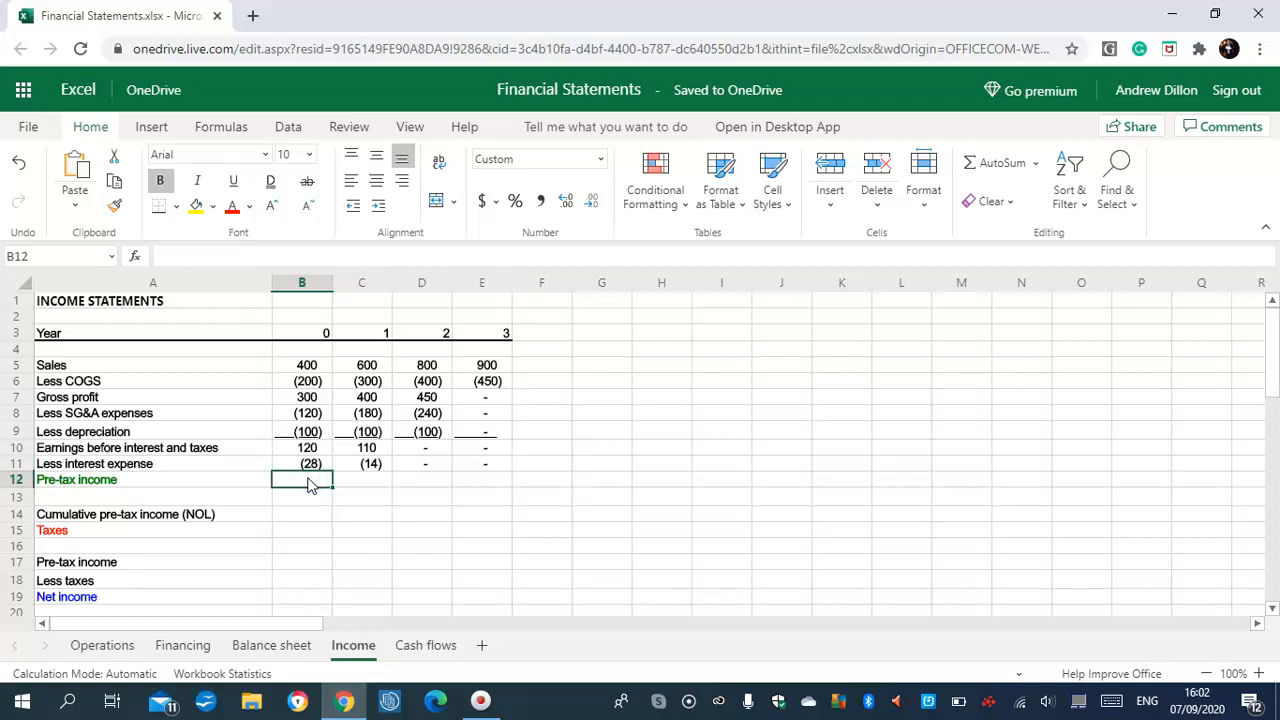
{"action": "key", "text": "Caps_Lock"}
{"action": "type", "text": "="}
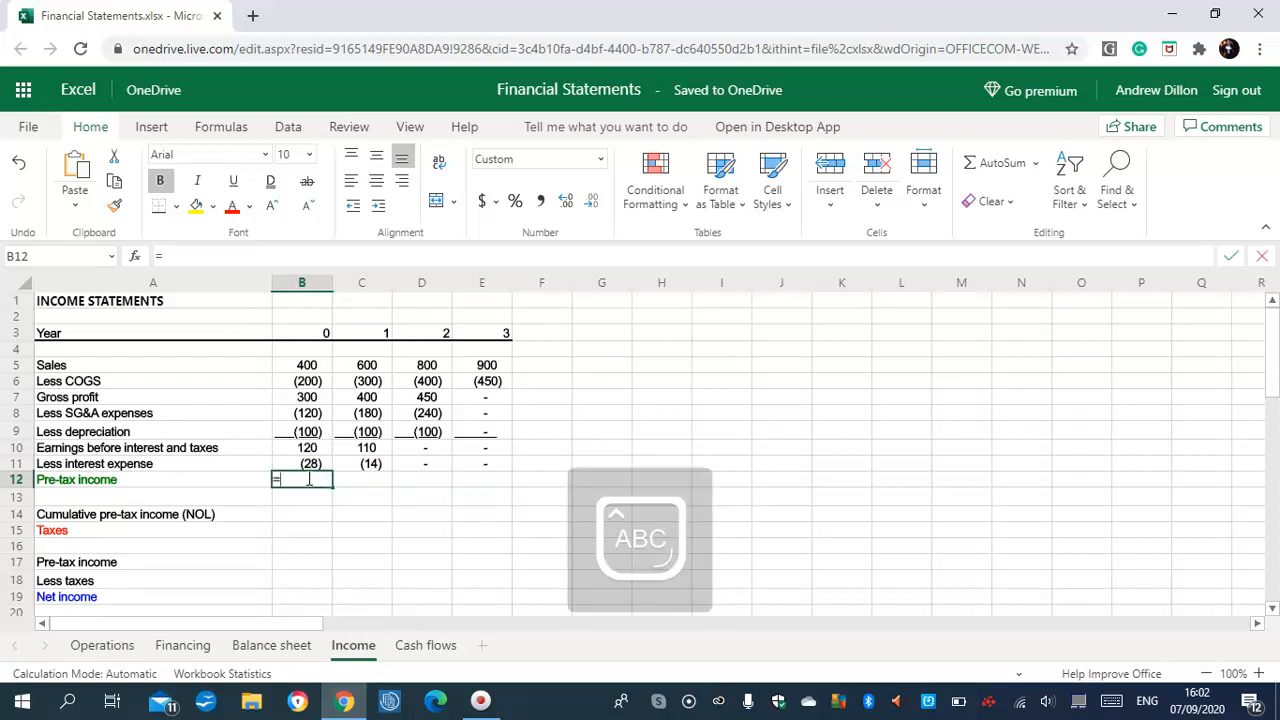
{"action": "type", "text": "C10+C11"}
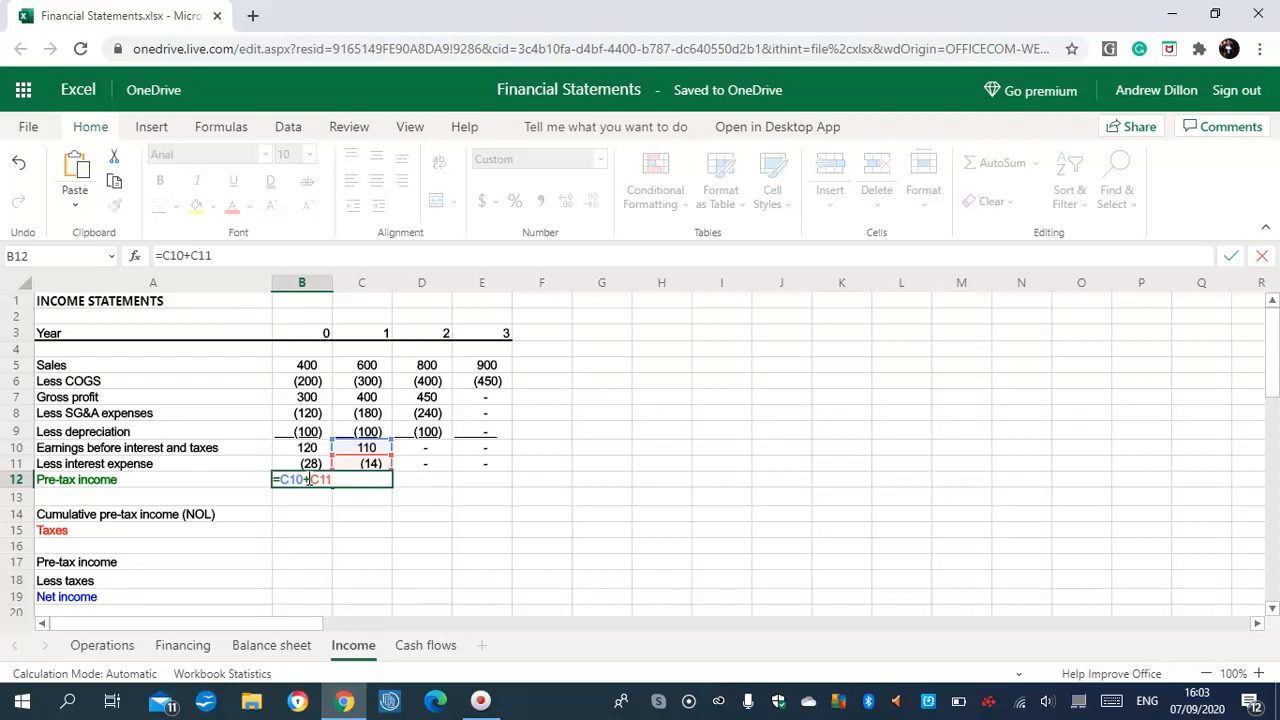
{"action": "key", "text": "Return"}
{"action": "left_click", "coordinate": [315, 480]}
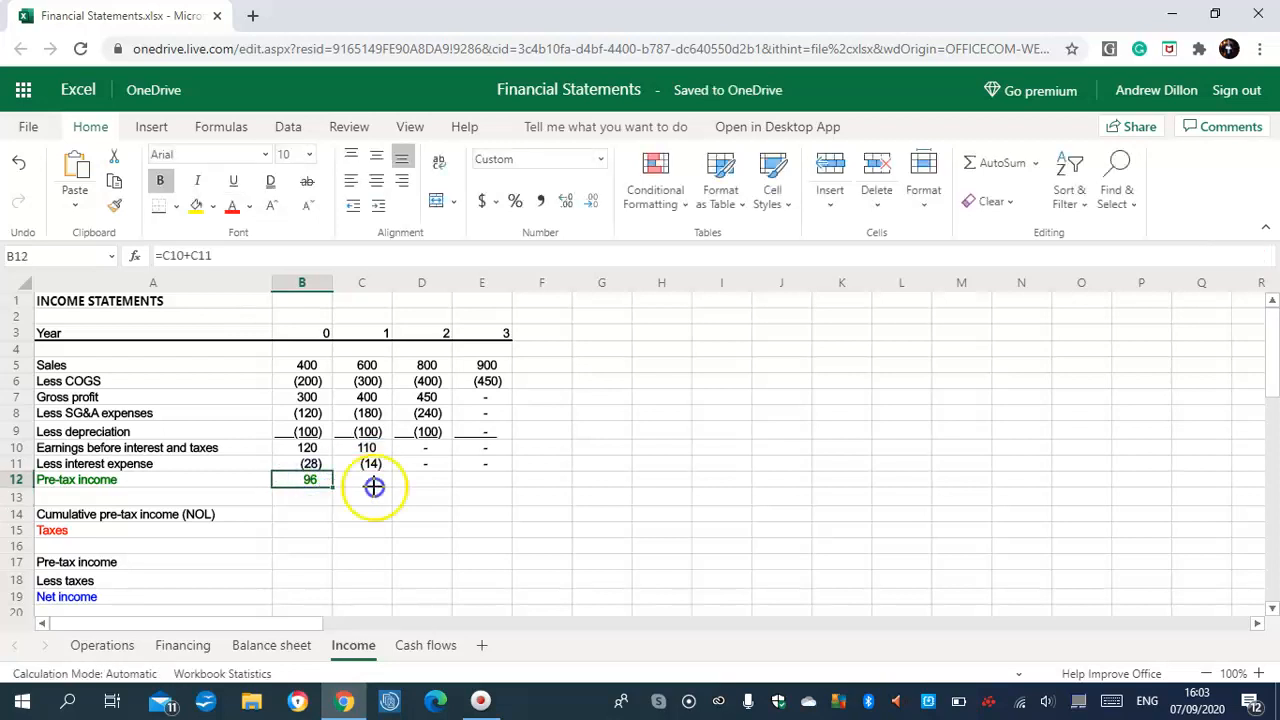
{"action": "left_click_drag", "start_coordinate": [373, 486], "coordinate": [486, 489]}
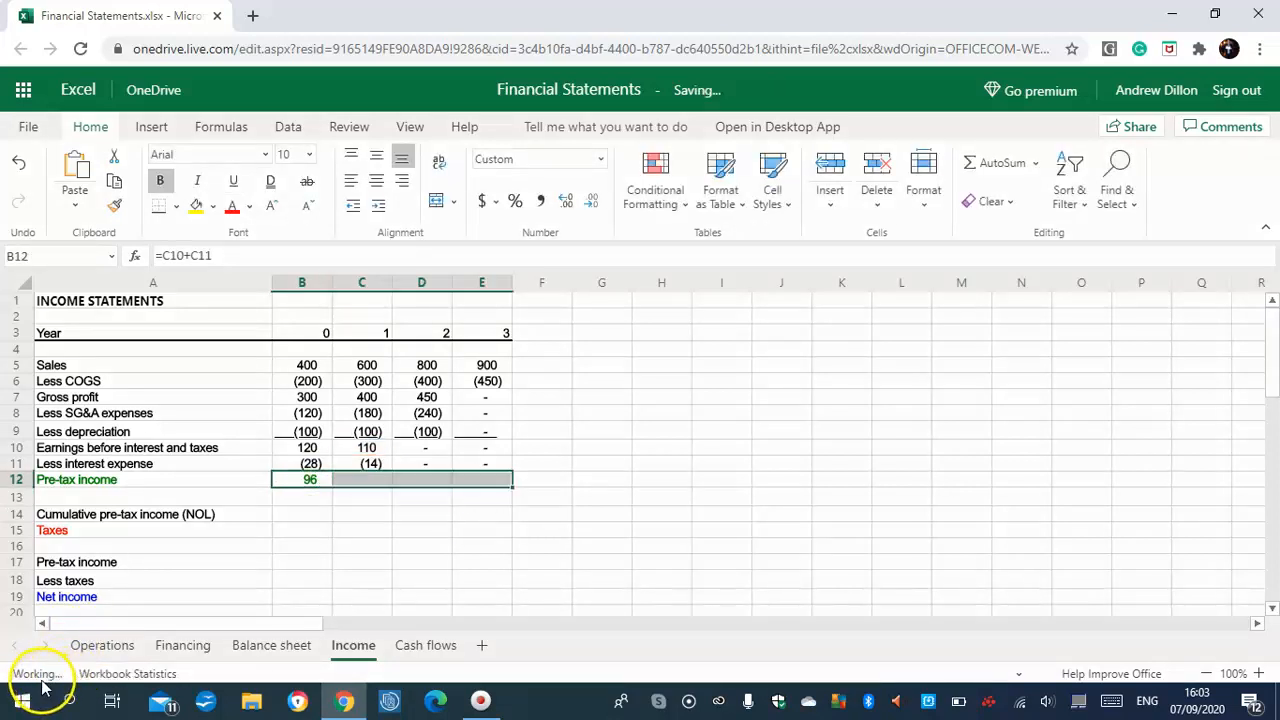
- Start the cumulative pre-tax income (NOL) row with the formula =C12 in B14
{"action": "left_click", "coordinate": [306, 514]}
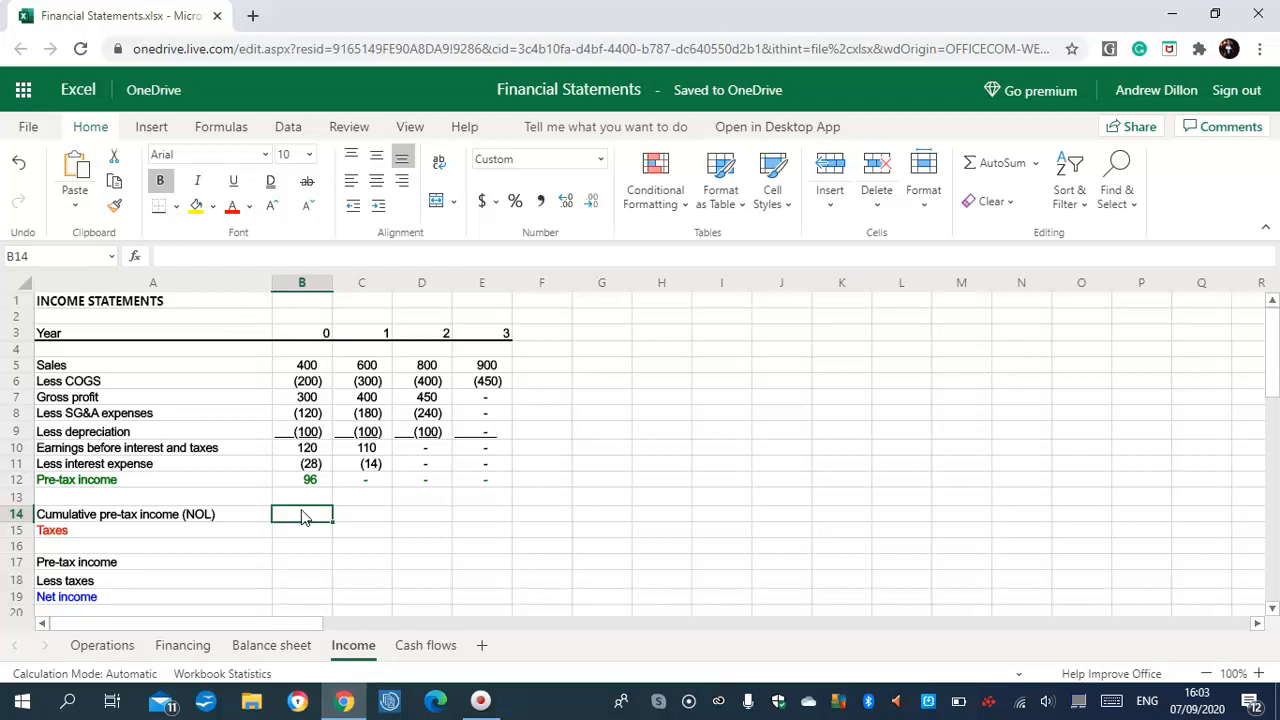
{"action": "type", "text": "=C"}
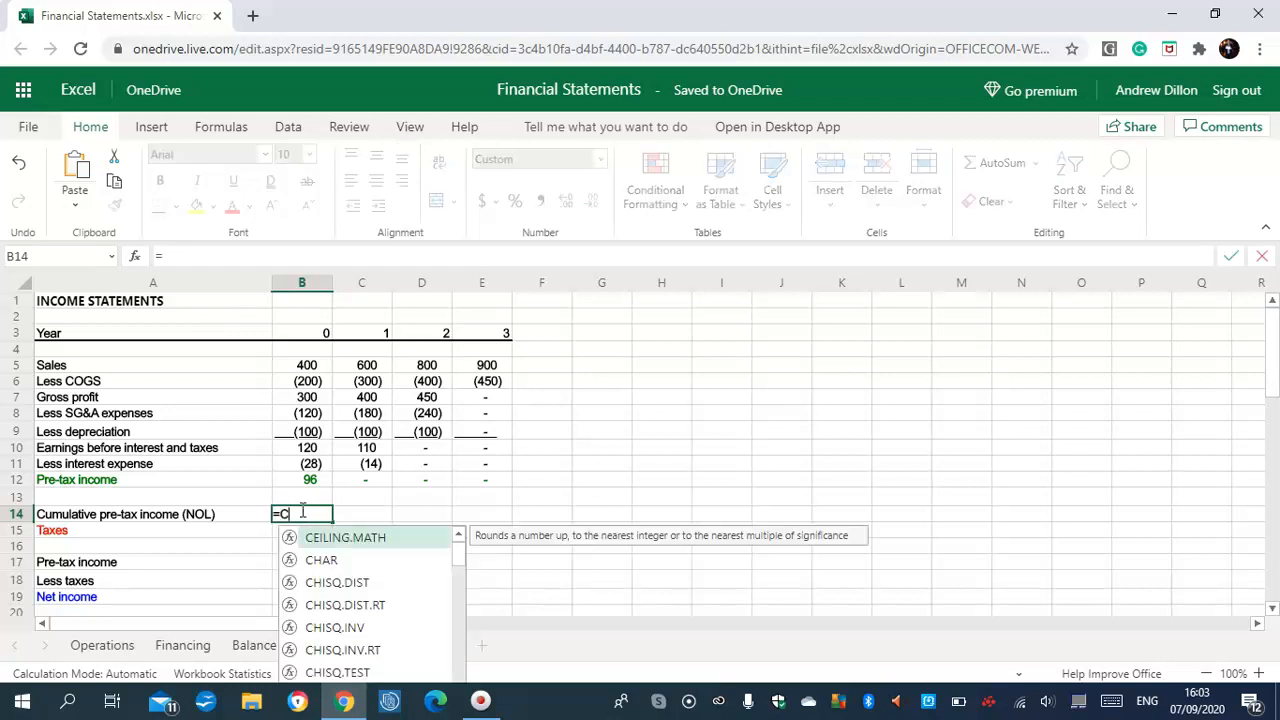
{"action": "type", "text": "12"}
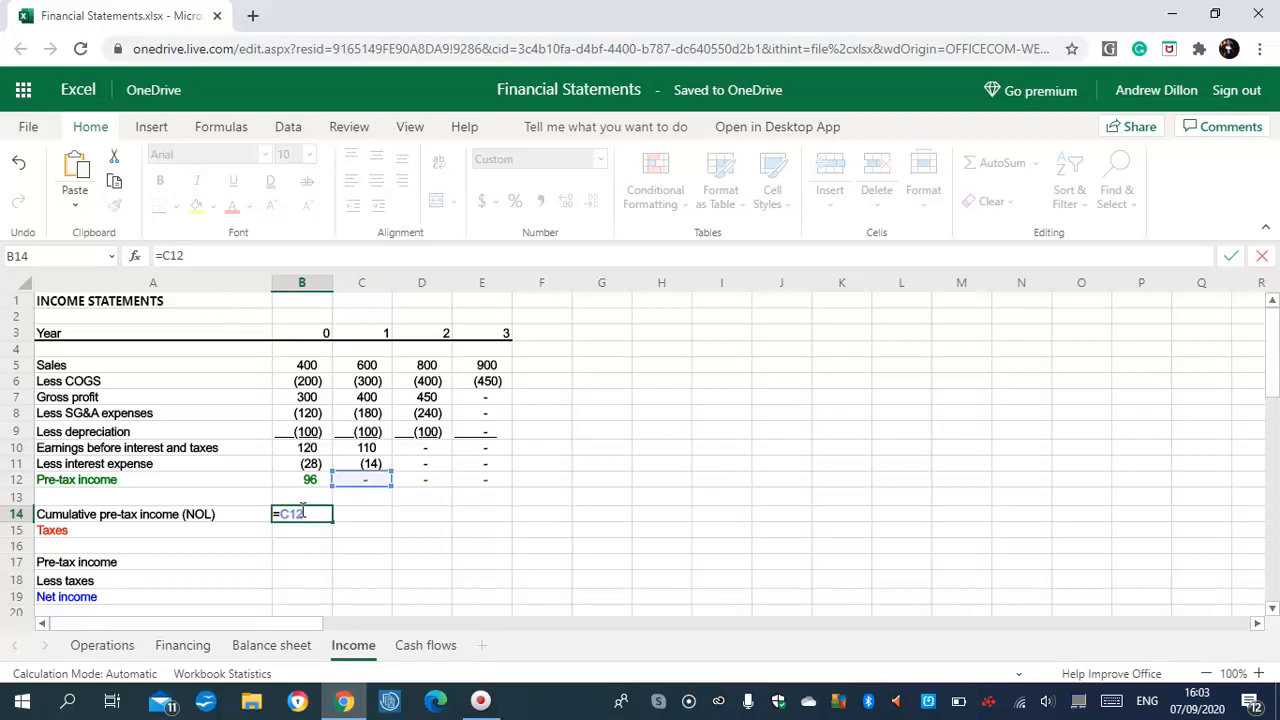
{"action": "key", "text": "Return"}
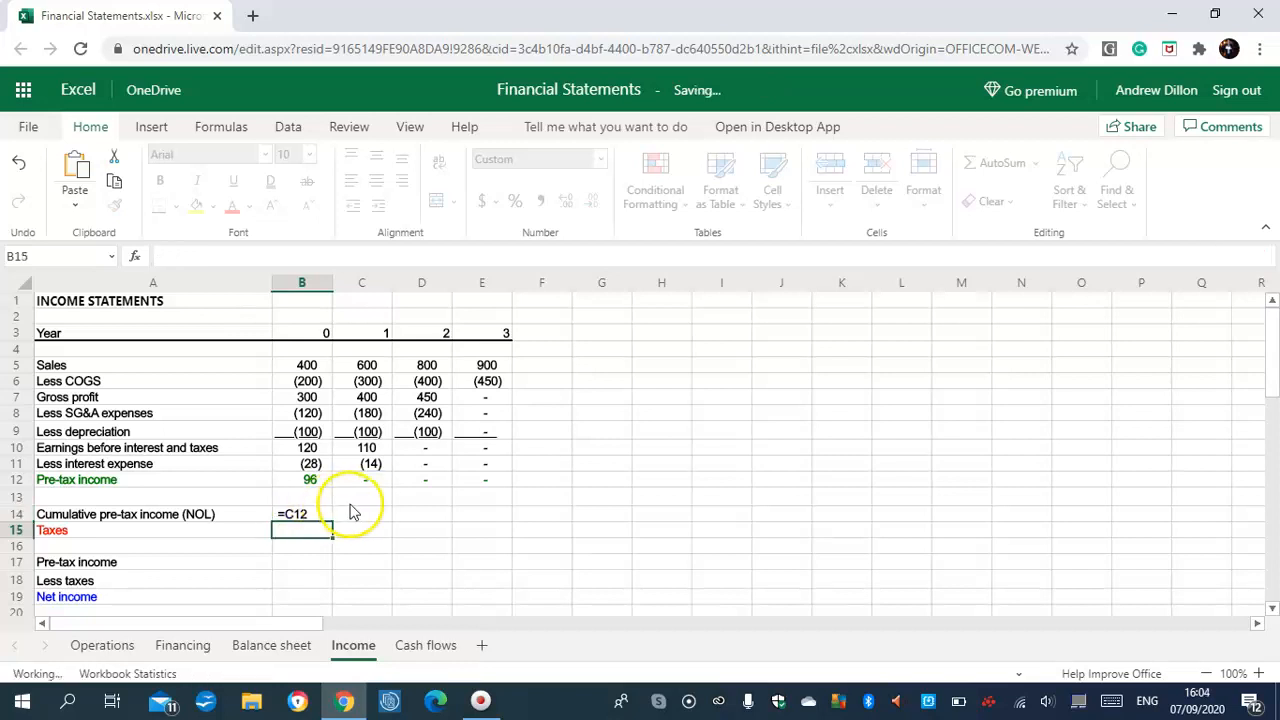
- Enter the running cumulative pre-tax income formula =C14+D12 in C14 and fill it across to E14
{"action": "left_click", "coordinate": [364, 512]}
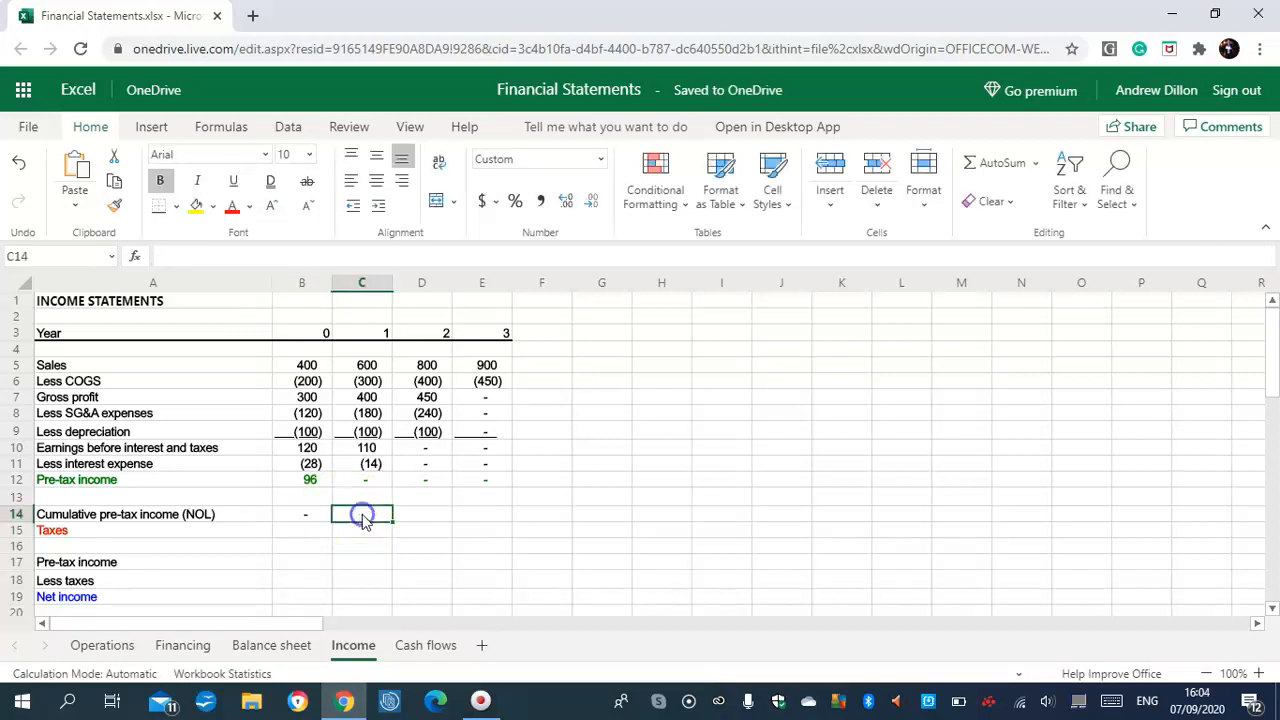
{"action": "type", "text": "="}
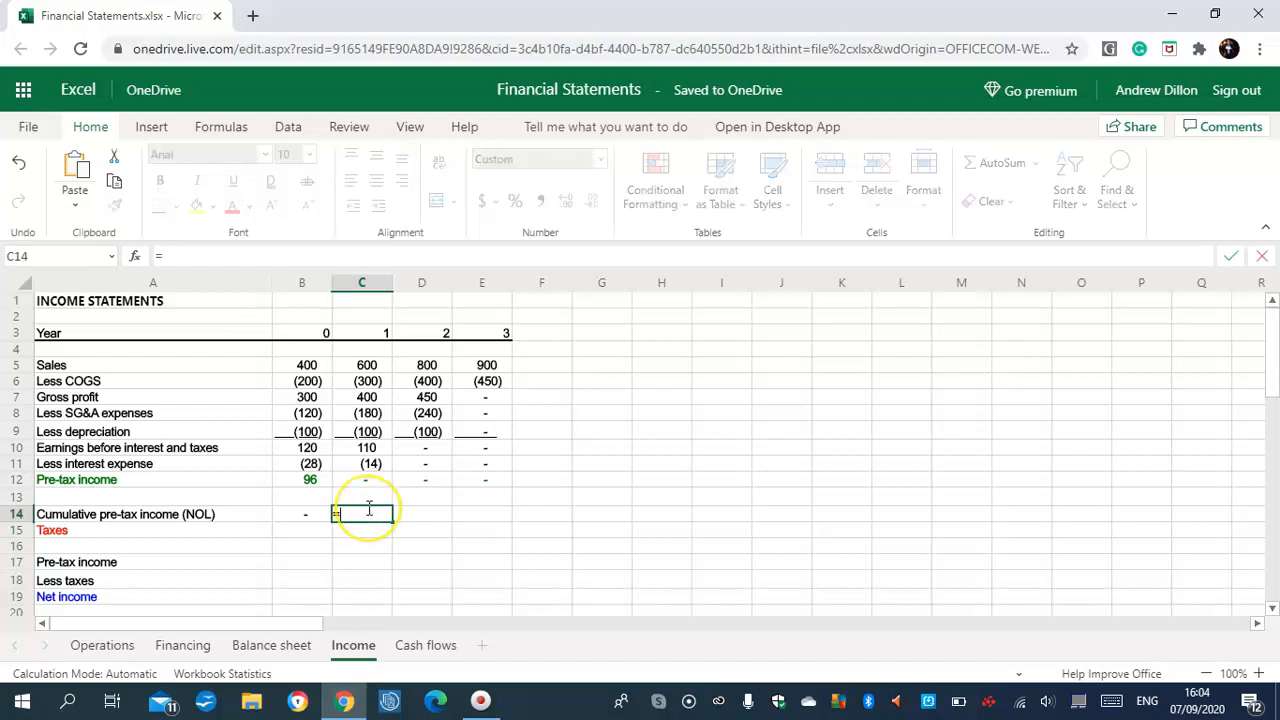
{"action": "type", "text": "C14"}
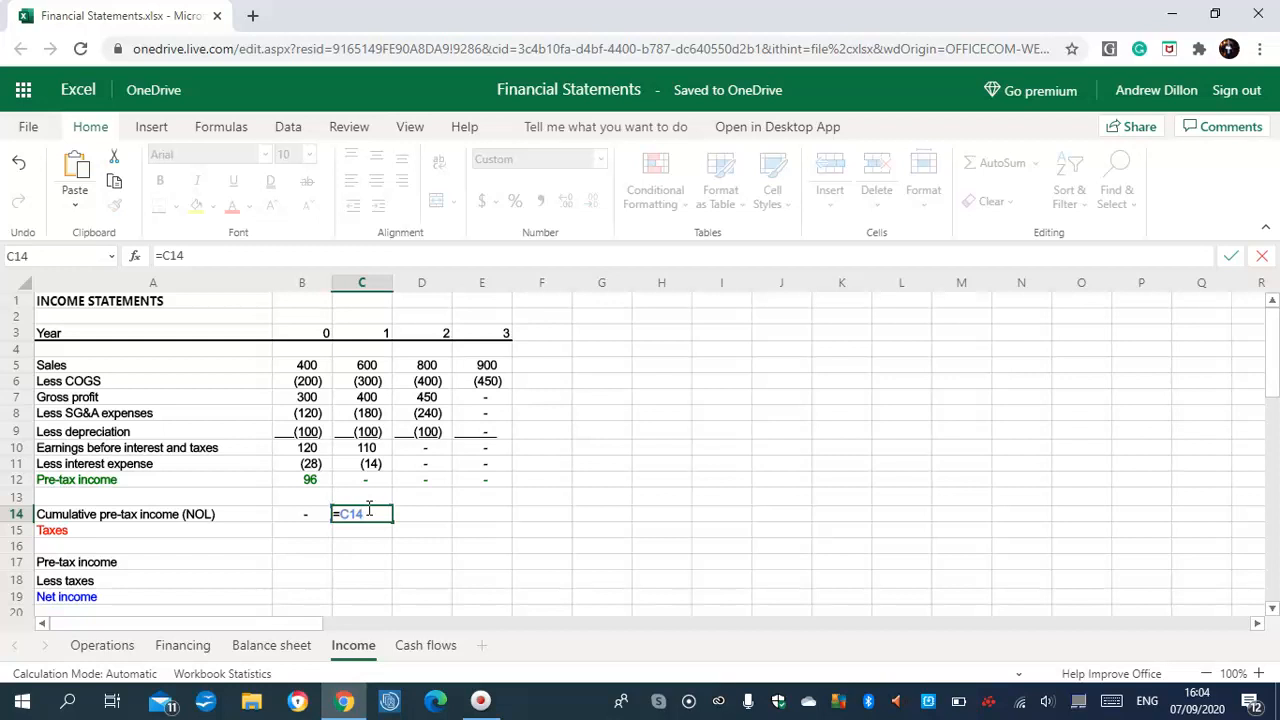
{"action": "type", "text": "+D12"}
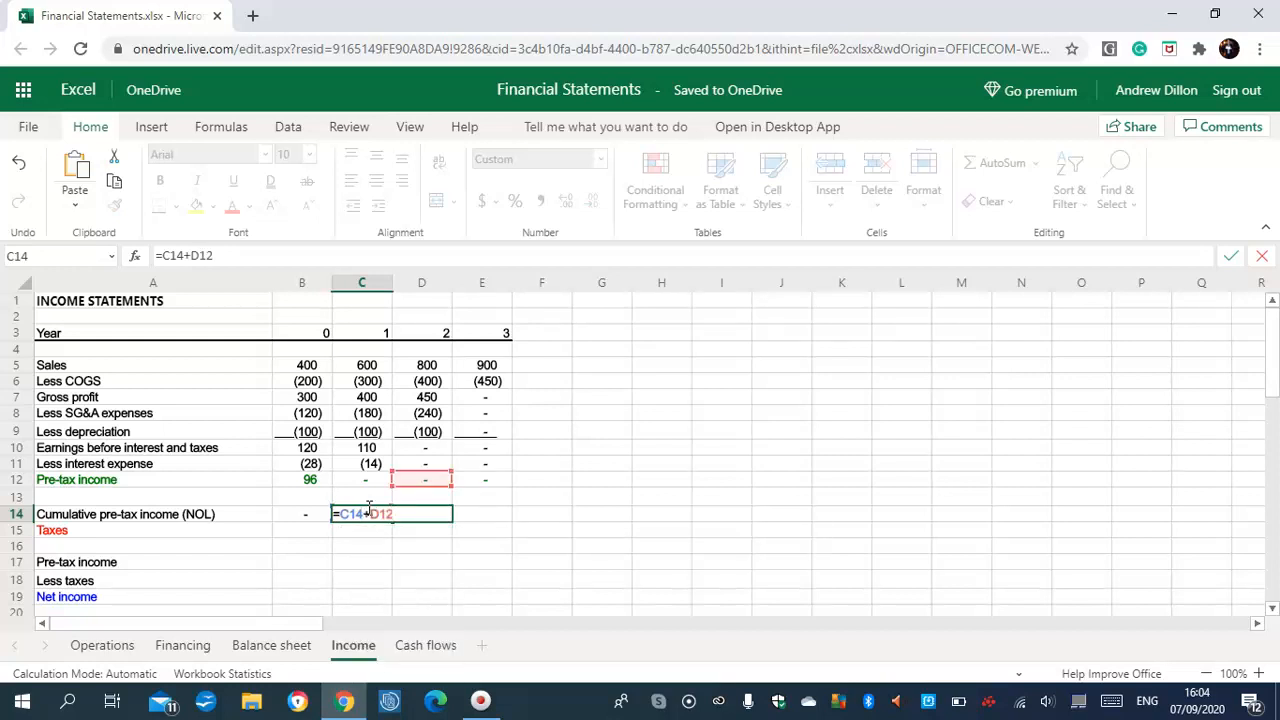
{"action": "key", "text": "Return"}
{"action": "left_click", "coordinate": [371, 510]}
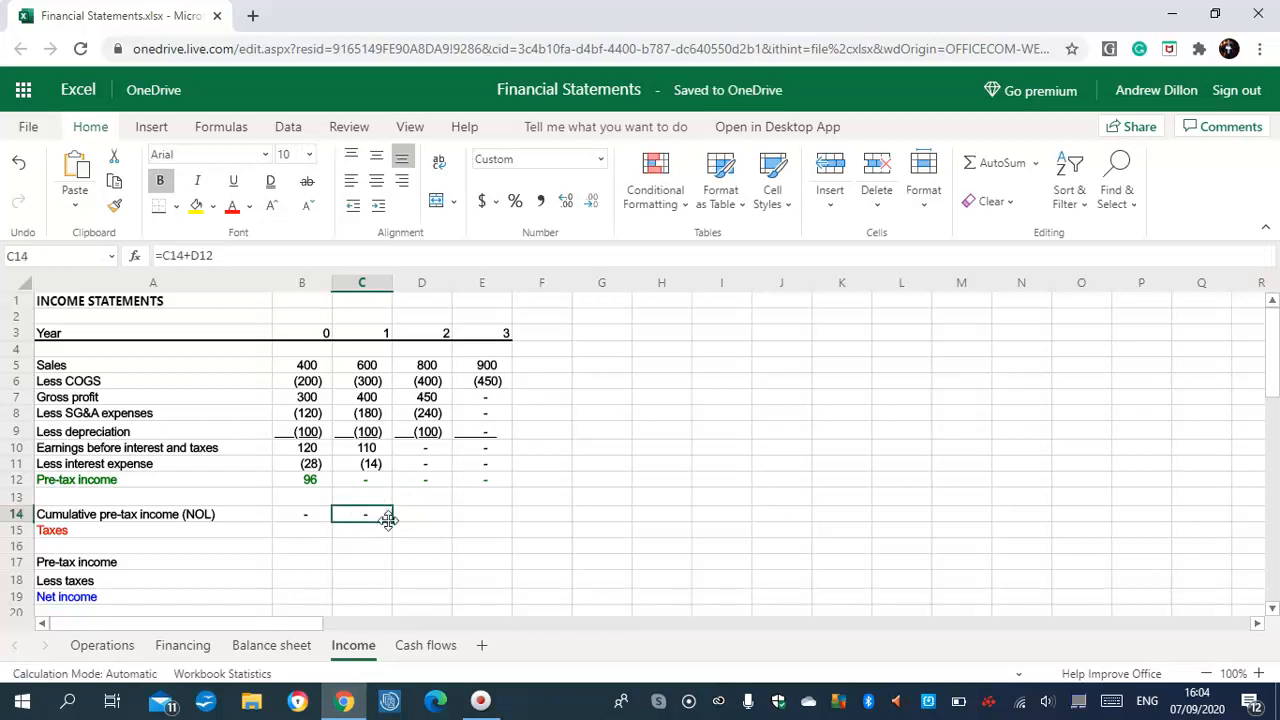
{"action": "left_click_drag", "start_coordinate": [388, 518], "coordinate": [491, 517]}
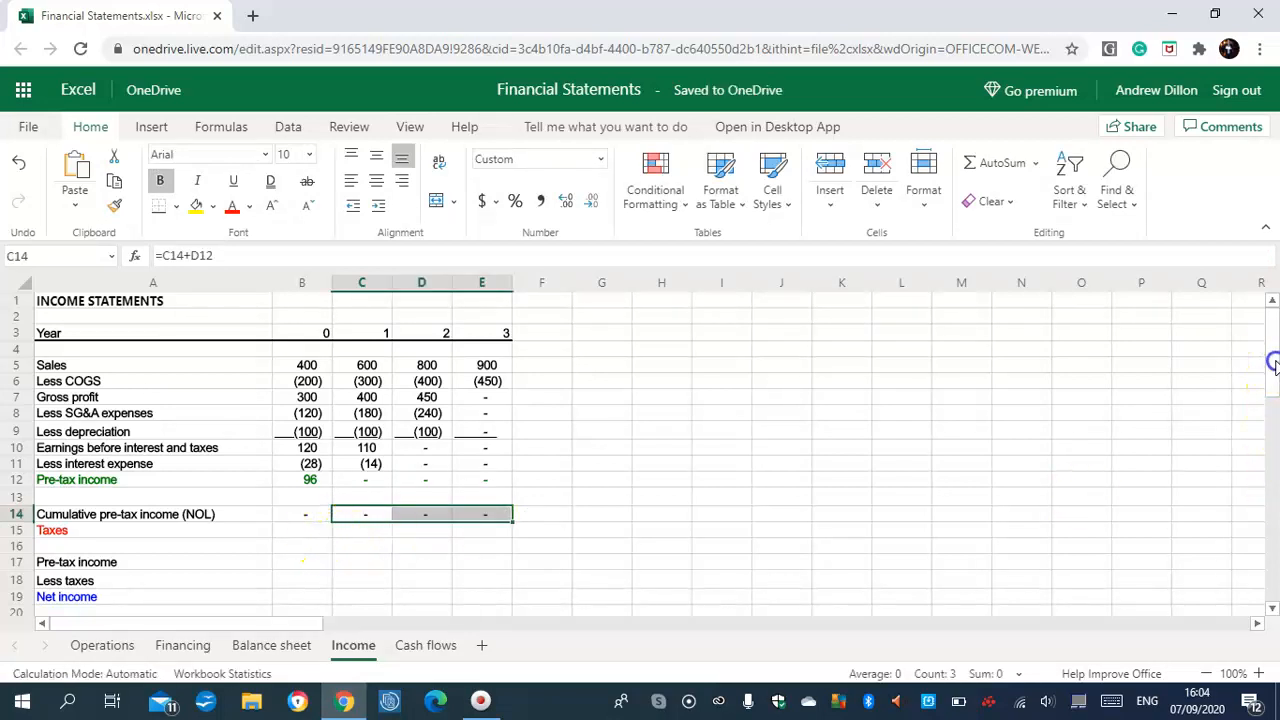
- Start the taxes formula for year 0 in B15 as an IF with the logical test B14>0
{"action": "scroll", "coordinate": [1273, 365], "scroll_direction": "down", "scroll_amount": 3}
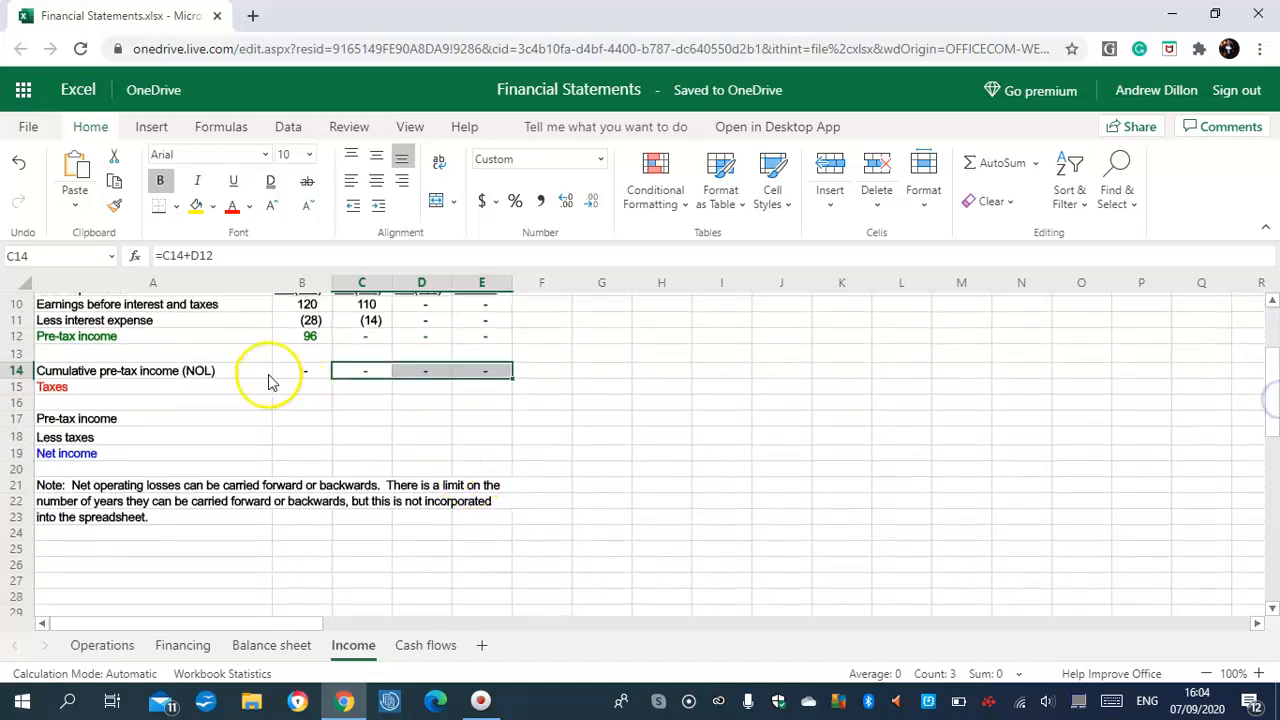
{"action": "left_click", "coordinate": [299, 388]}
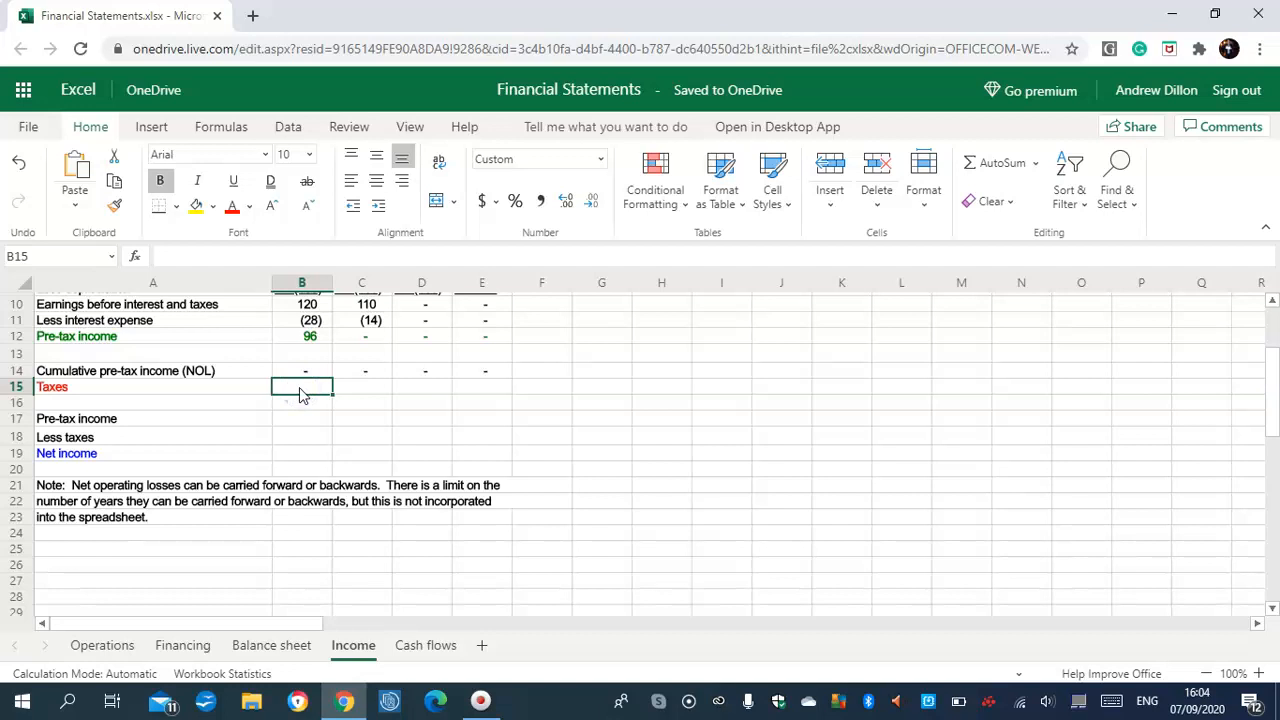
{"action": "type", "text": "=IF("}
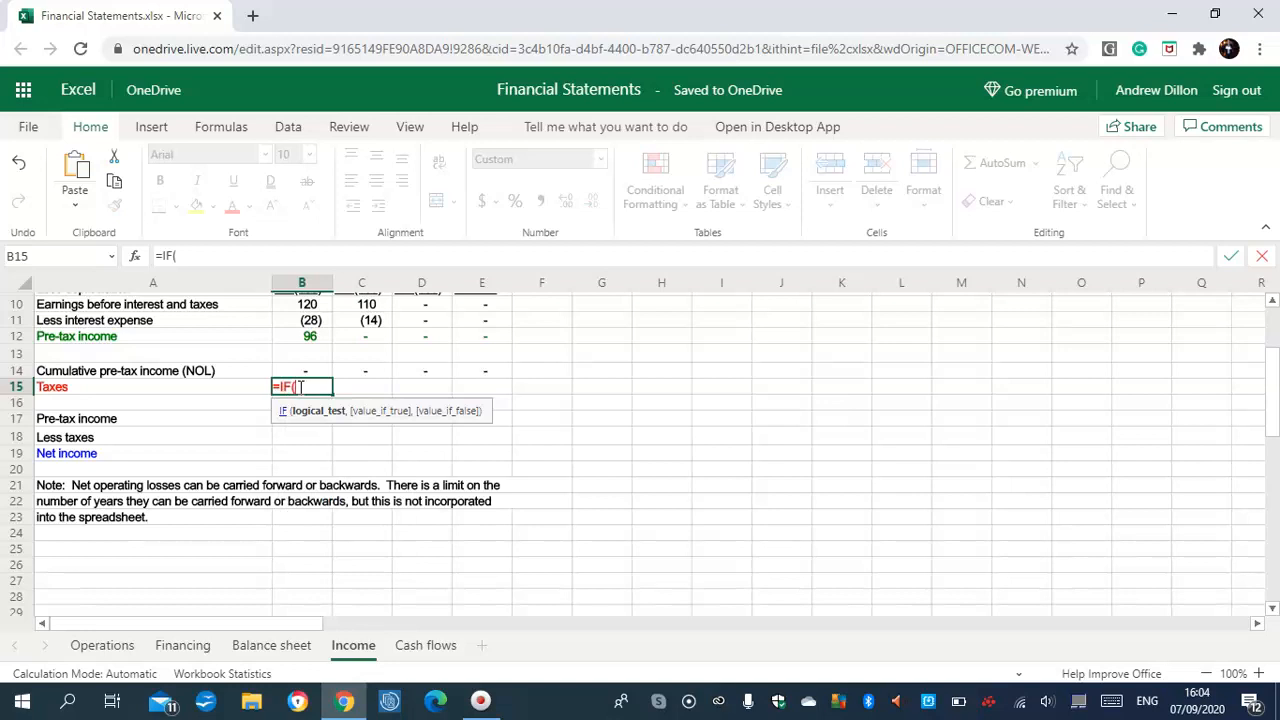
{"action": "type", "text": "B14>0"}
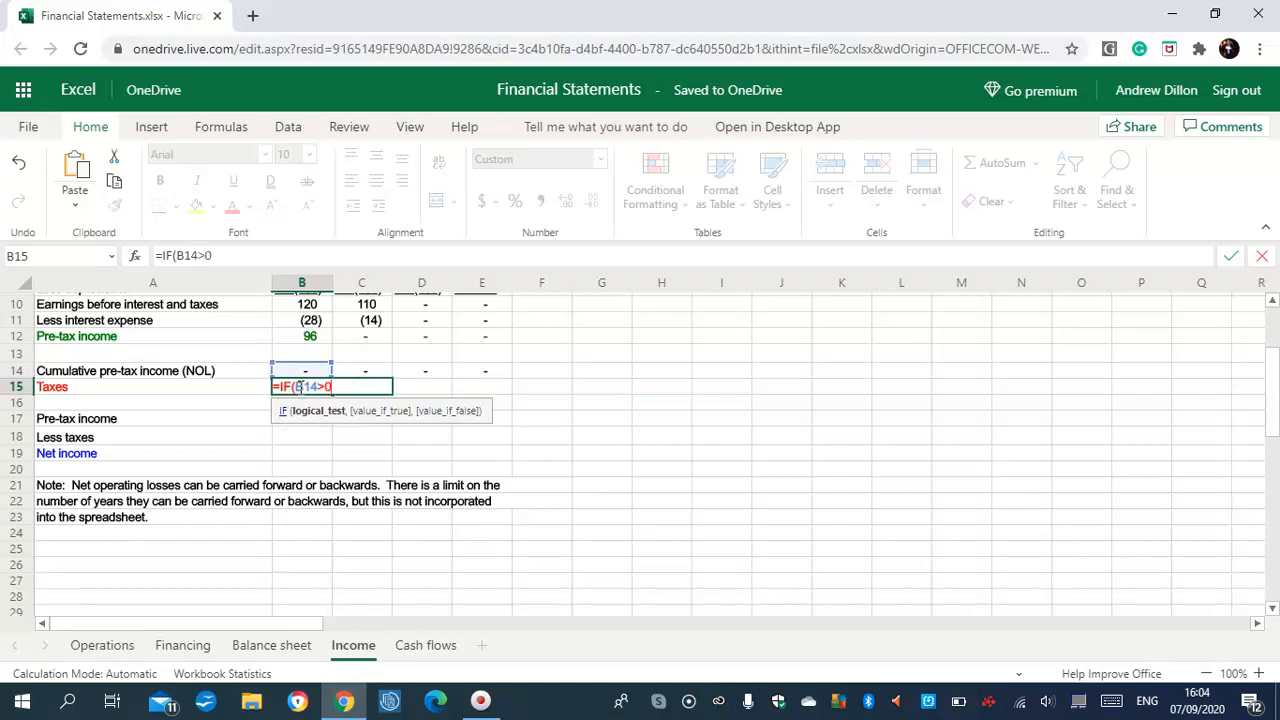
- Add a MAX function as the value if true, with the first argument Operations!C9*Income!C12, and begin its negative second argument
{"action": "type", "text": ",MAX"}
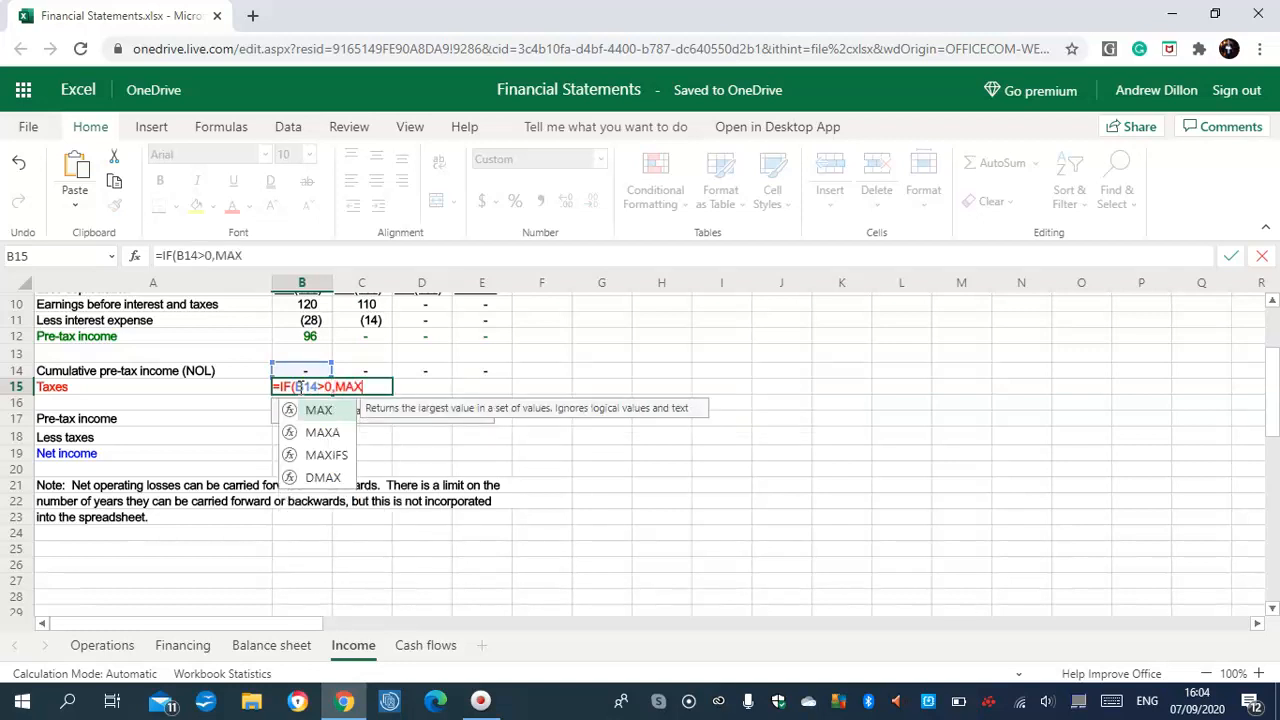
{"action": "type", "text": "(O"}
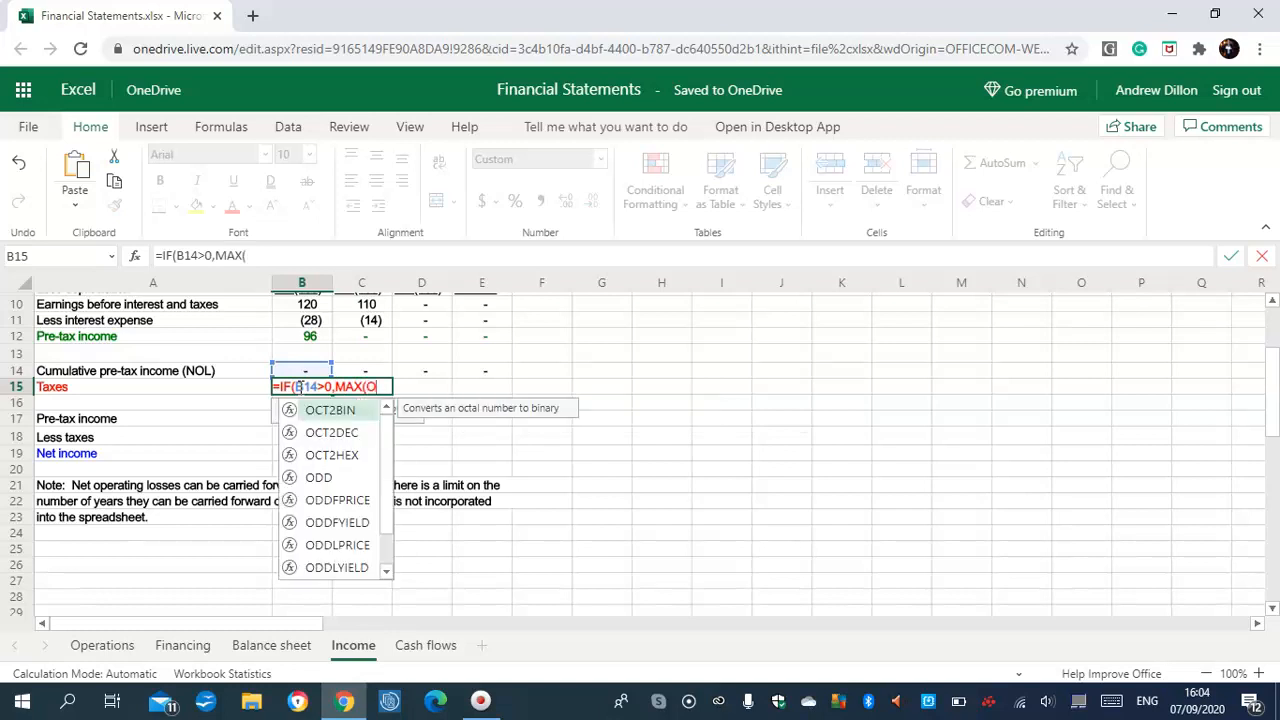
{"action": "type", "text": "pera"}
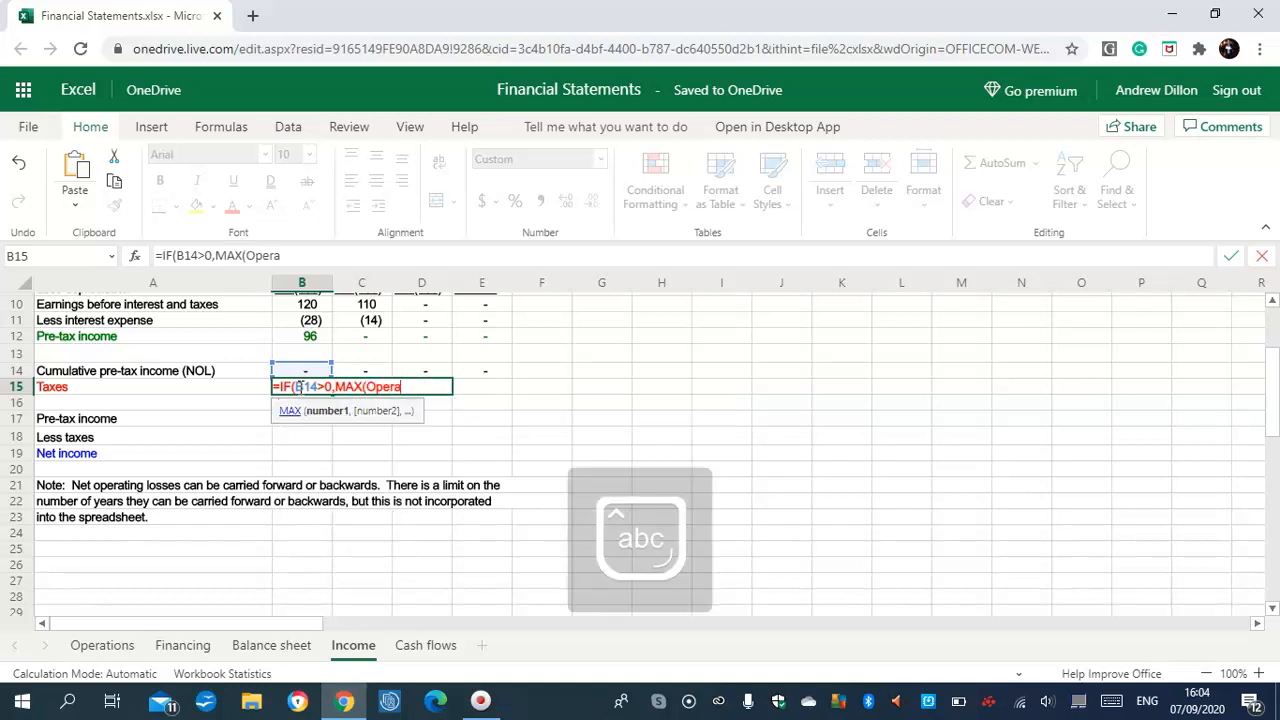
{"action": "type", "text": "tions"}
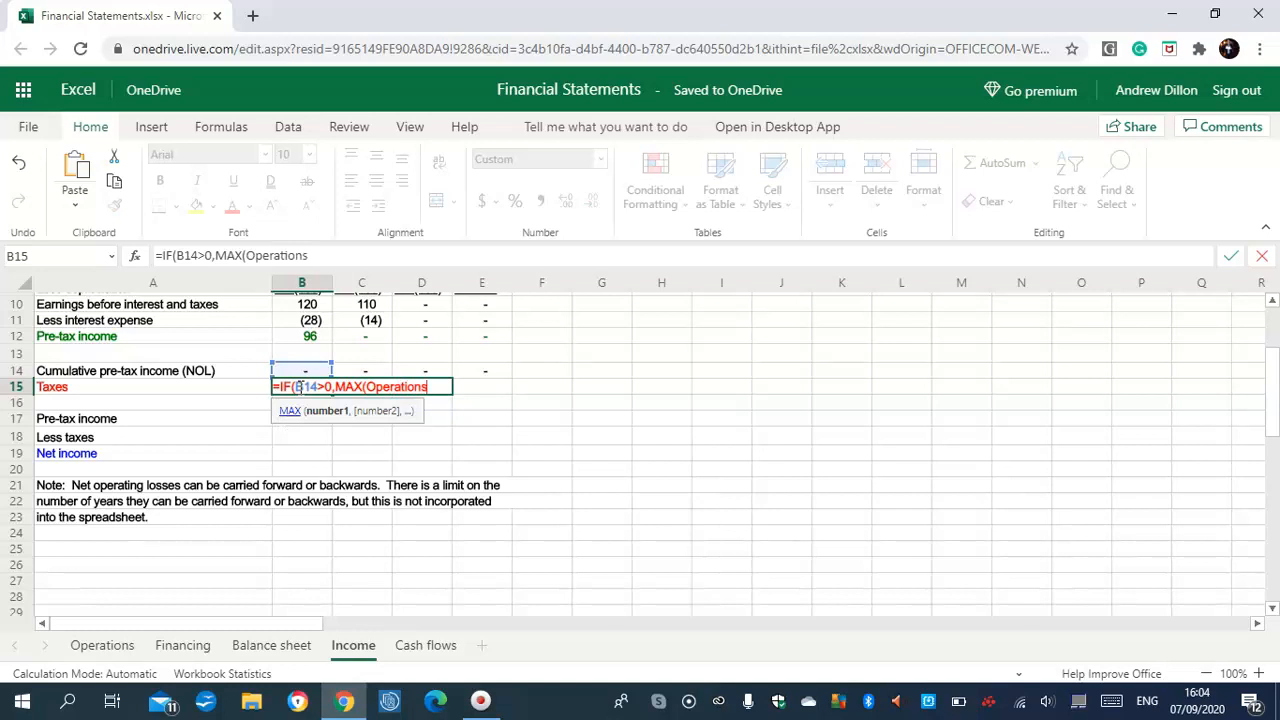
{"action": "type", "text": "!"}
{"action": "key", "text": "Caps_Lock"}
{"action": "type", "text": "C"}
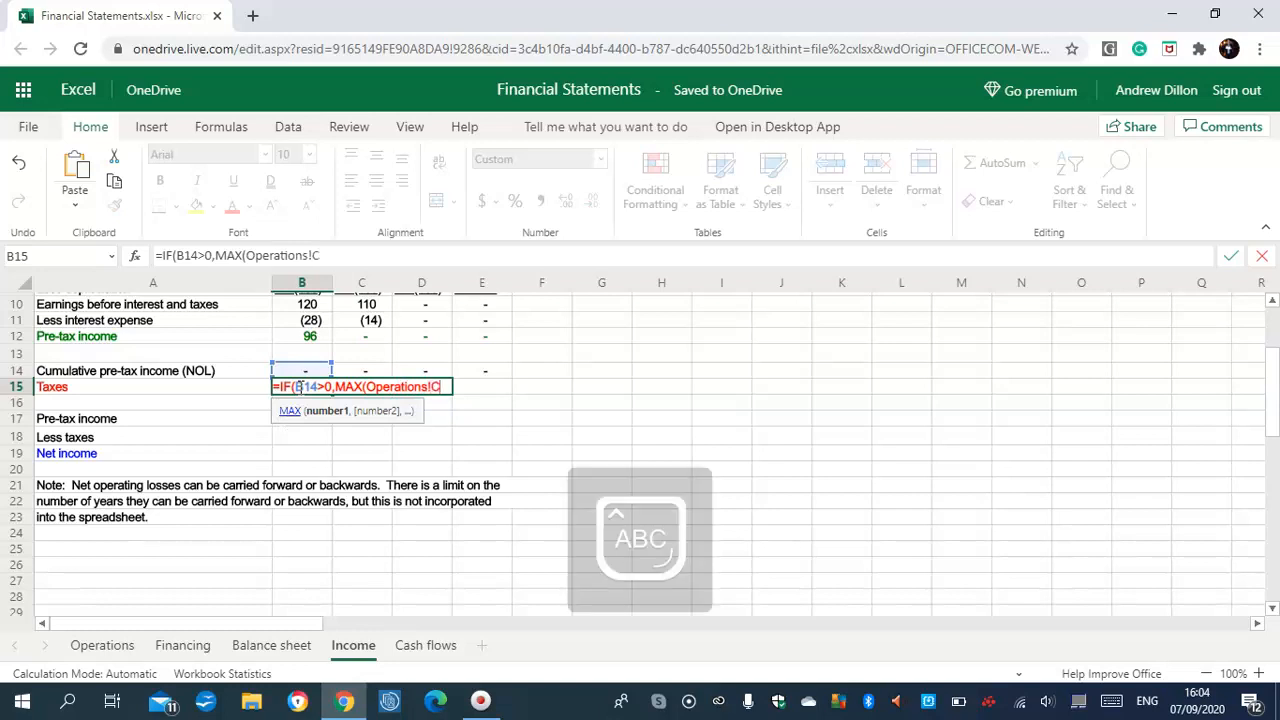
{"action": "type", "text": "9*"}
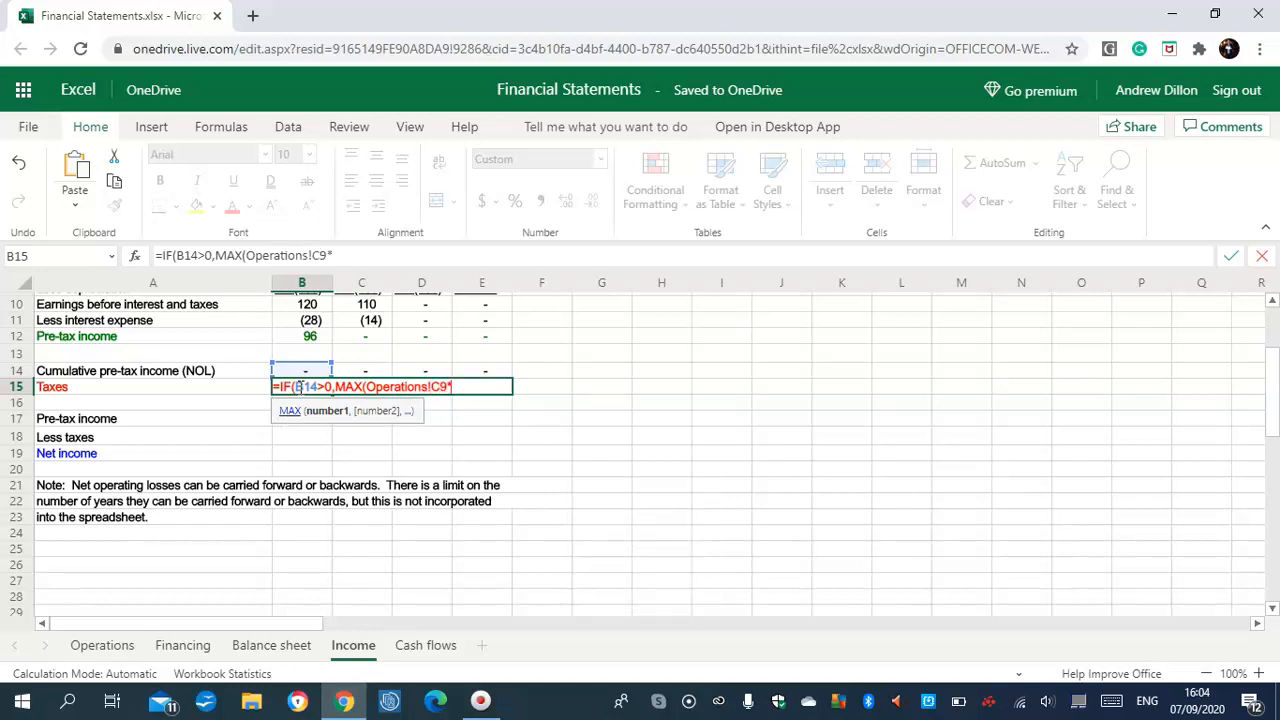
{"action": "type", "text": "I"}
{"action": "key", "text": "Caps_Lock"}
{"action": "type", "text": "ncom"}
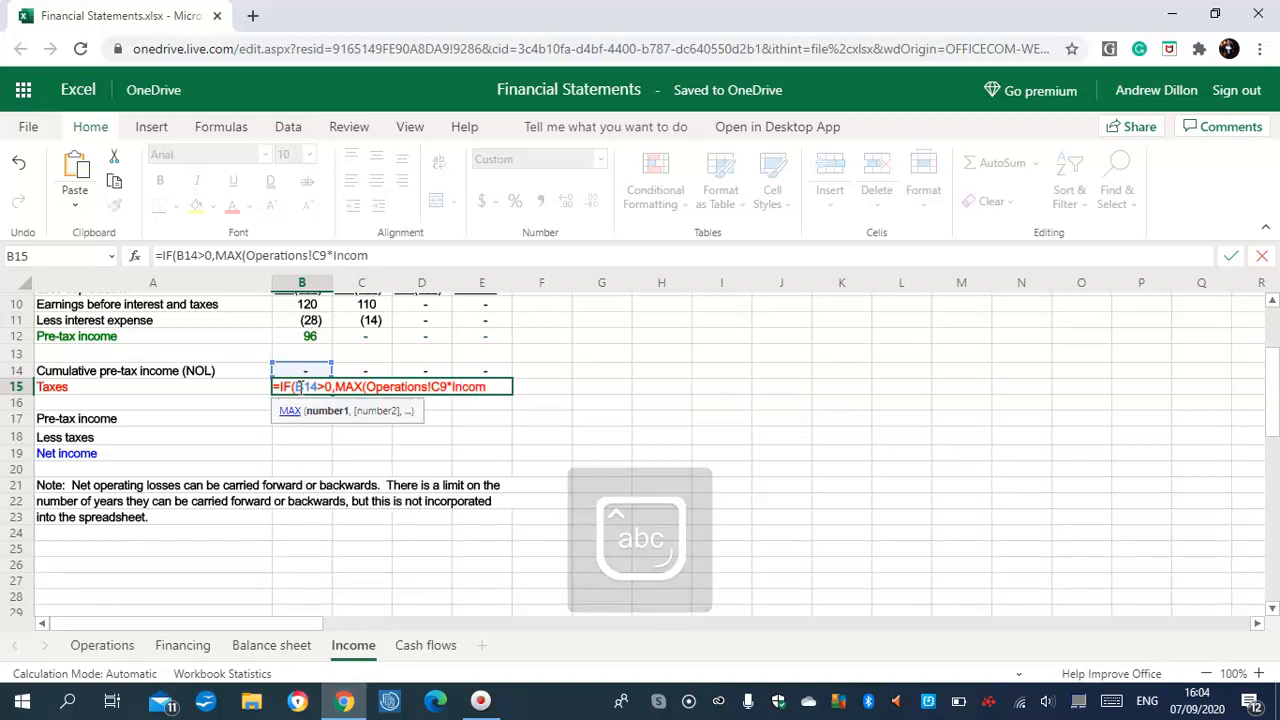
{"action": "type", "text": "e!"}
{"action": "key", "text": "Caps_Lock"}
{"action": "type", "text": "C"}
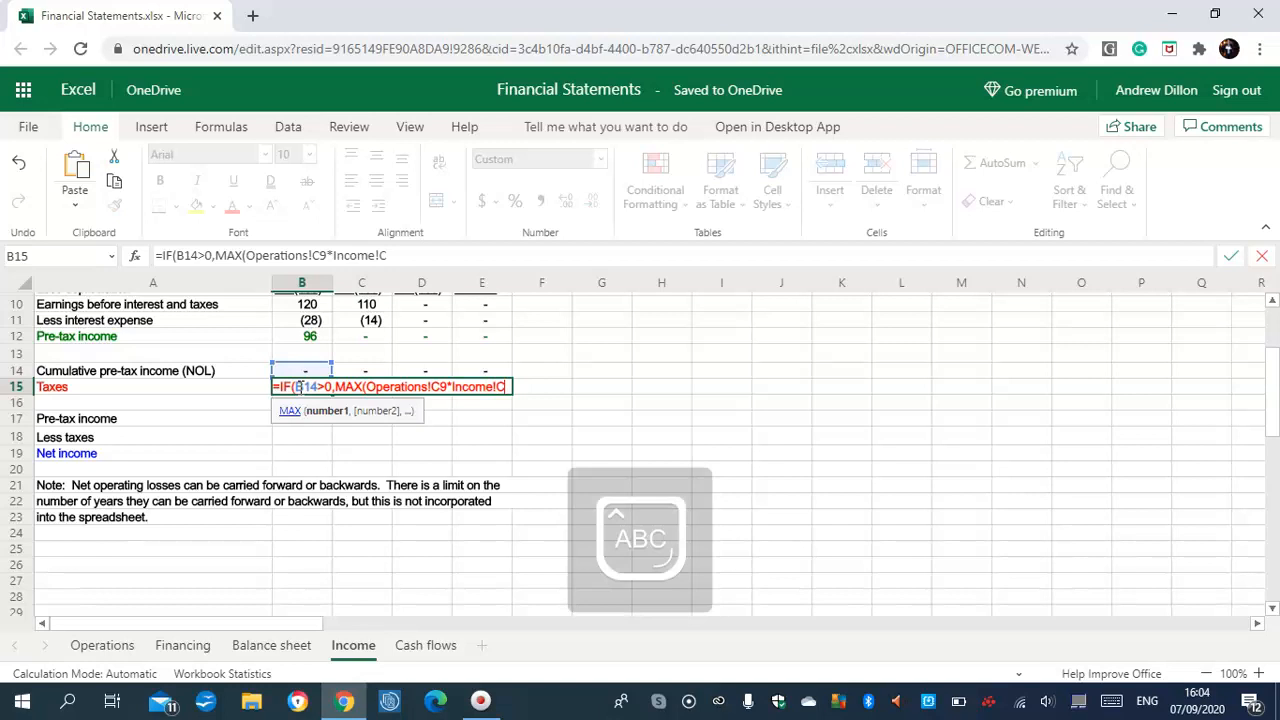
{"action": "type", "text": "12,-O"}
- Complete the MAX function's second argument as -Operations!C9*Income!B14 and close the function
{"action": "key", "text": "Caps_Lock"}
{"action": "type", "text": "peration"}
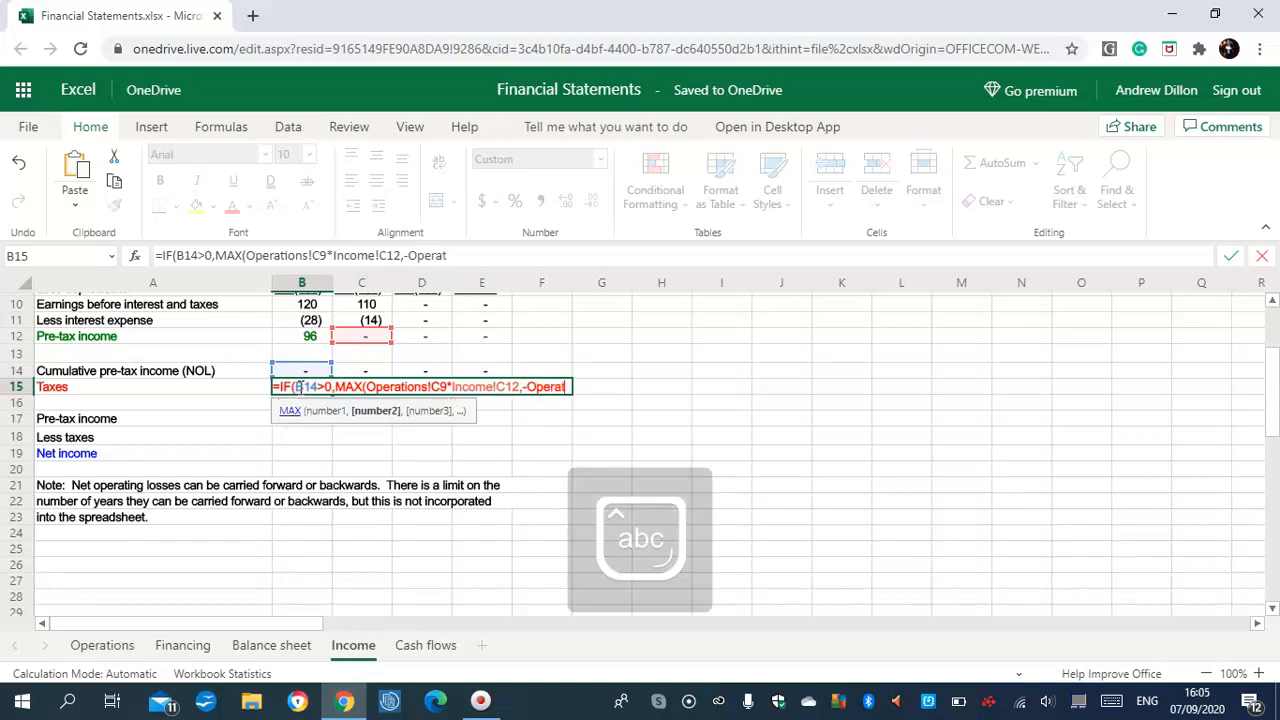
{"action": "type", "text": "s"}
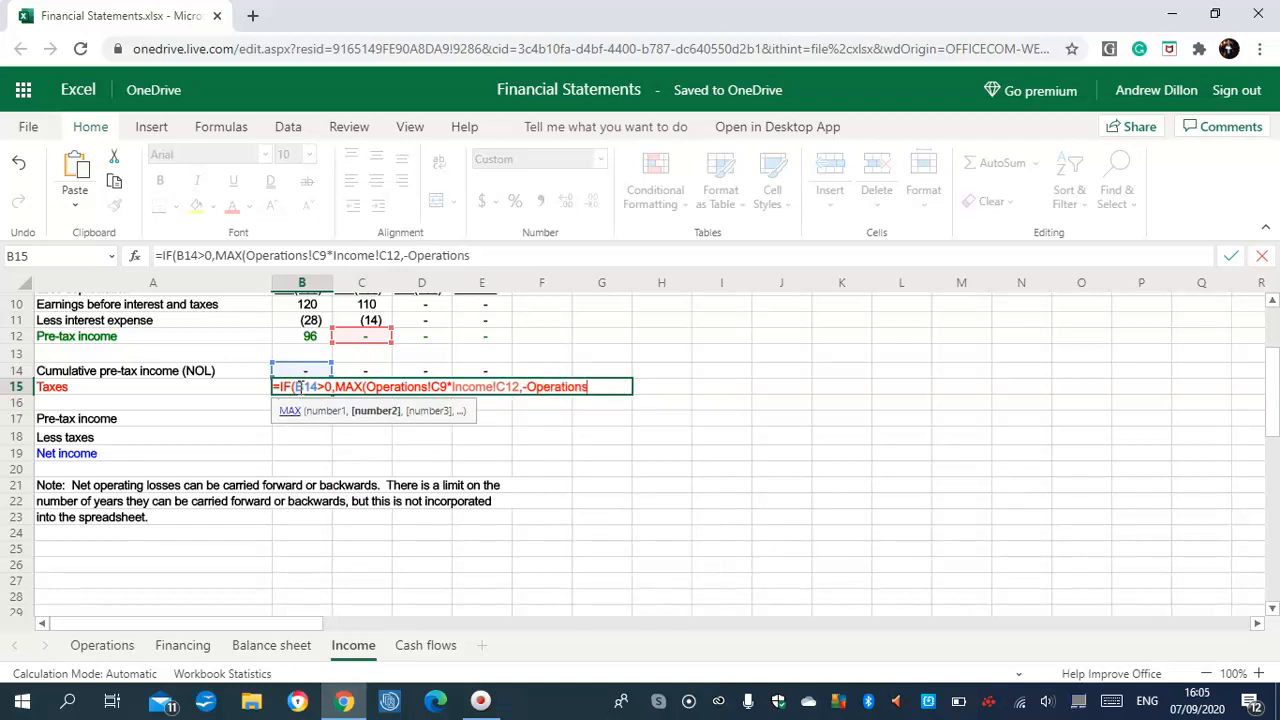
{"action": "type", "text": "!"}
{"action": "key", "text": "Caps_Lock"}
{"action": "type", "text": "C"}
{"action": "key", "text": "Caps_Lock"}
{"action": "type", "text": "9"}
{"action": "key", "text": "Caps_Lock"}
{"action": "type", "text": "*I"}
{"action": "key", "text": "Caps_Lock"}
{"action": "type", "text": "ncome!"}
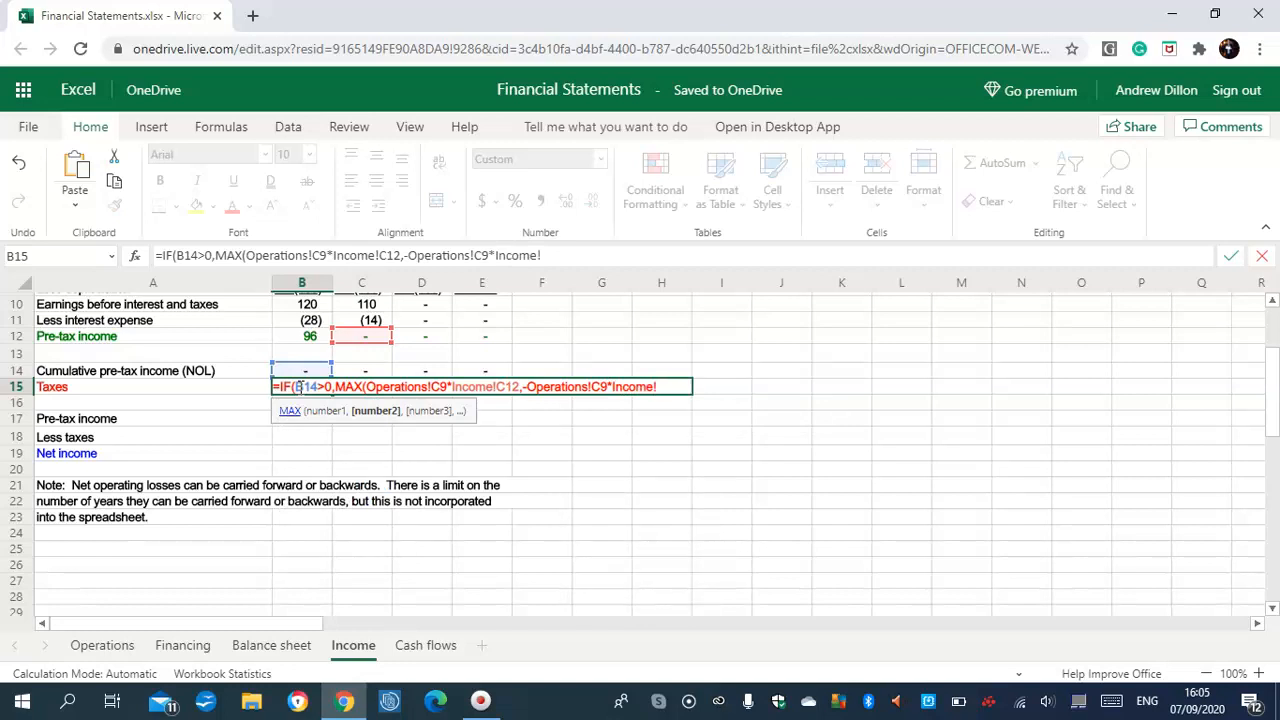
{"action": "key", "text": "Caps_Lock"}
{"action": "type", "text": "B"}
{"action": "key", "text": "Caps_Lock"}
{"action": "type", "text": "1"}
{"action": "type", "text": "4"}
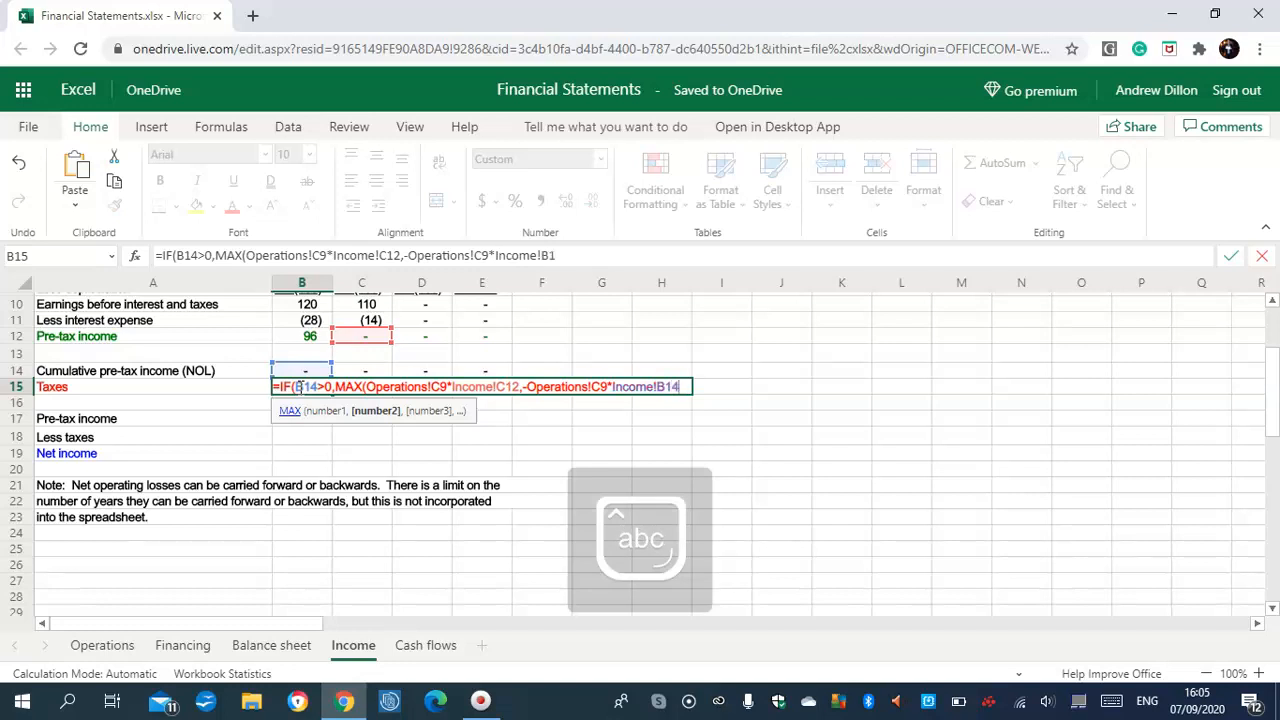
{"action": "type", "text": "),"}
- Begin the IF's value if false with a second MAX function, MAX(0,Operations!C9*
{"action": "key", "text": "Caps_Lock"}
{"action": "type", "text": "M"}
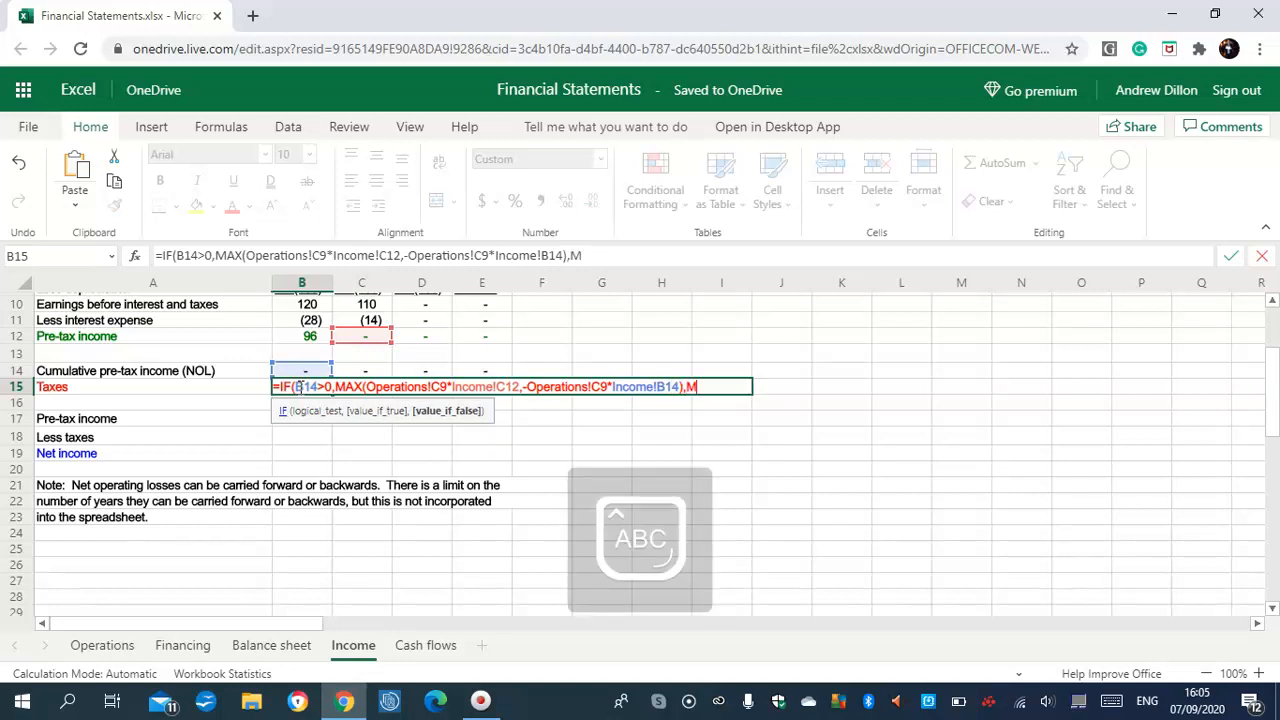
{"action": "type", "text": "AX"}
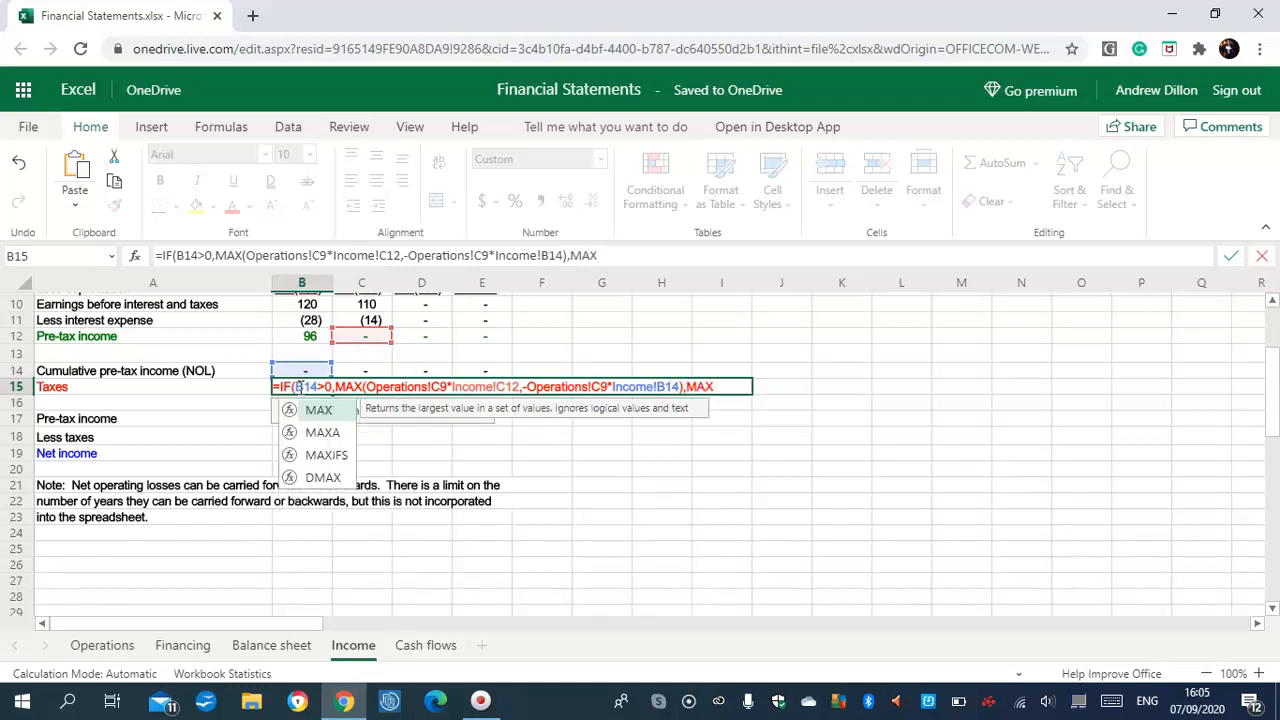
{"action": "type", "text": "("}
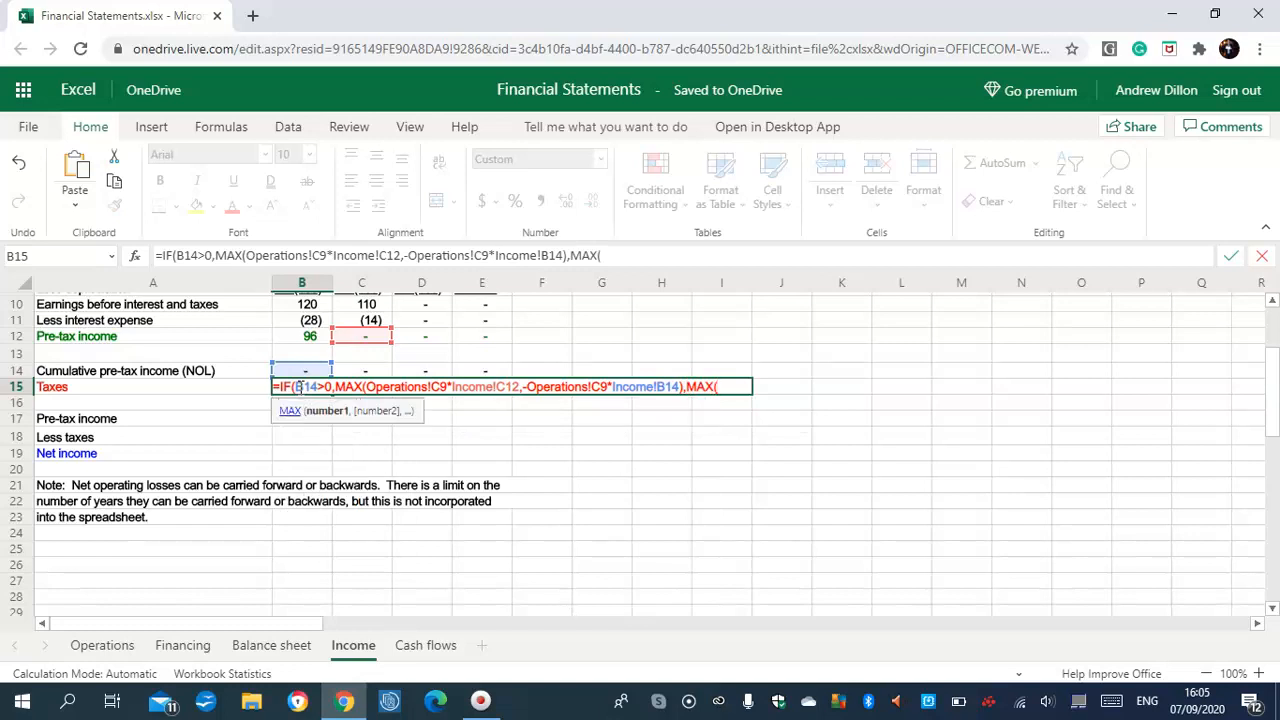
{"action": "type", "text": "0,Operat"}
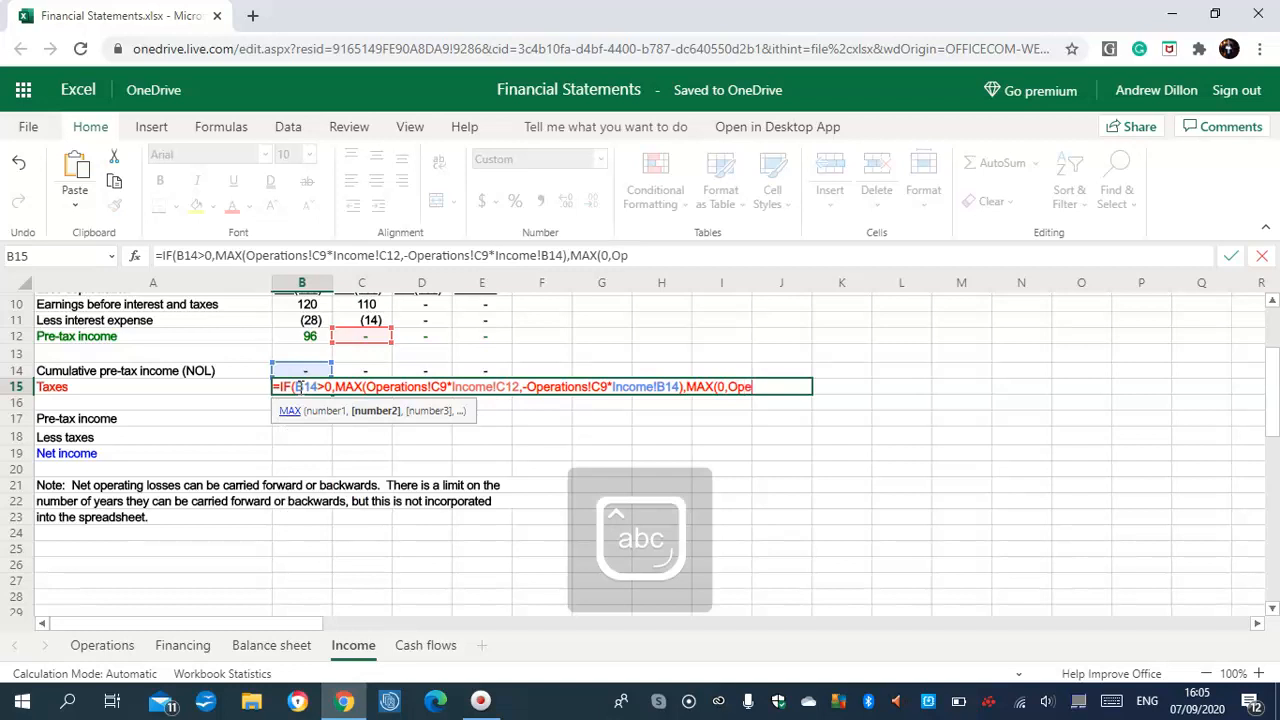
{"action": "type", "text": "ions"}
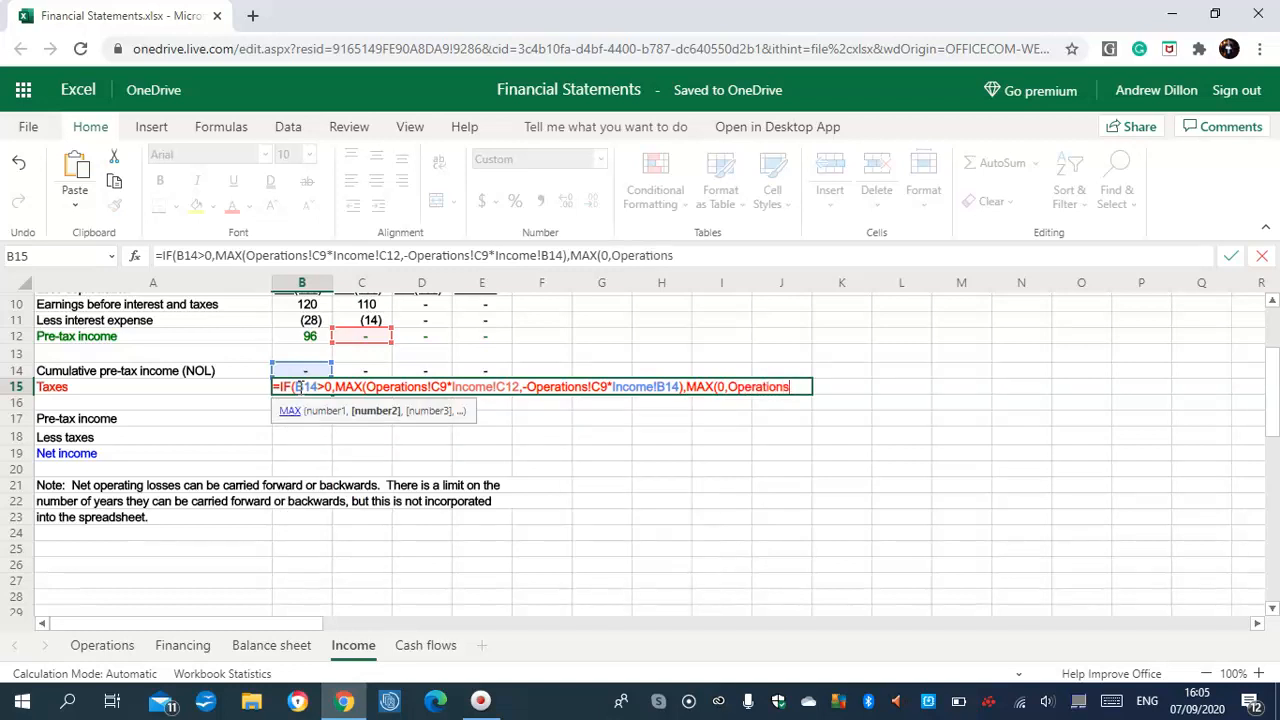
{"action": "type", "text": "!"}
{"action": "key", "text": "Caps_Lock"}
{"action": "type", "text": "C9*"}
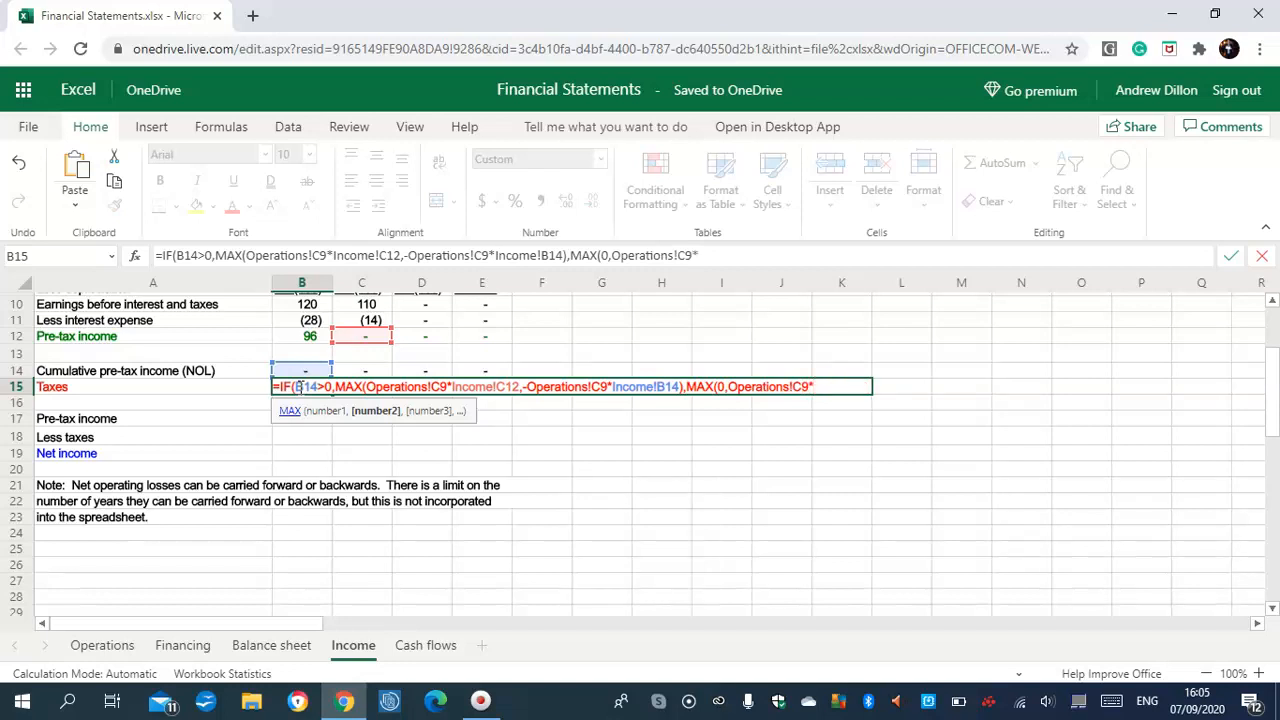
- Finish the taxes formula by multiplying by (Income!C12+Income!B14), closing all brackets and entering it in B15
{"action": "type", "text": "("}
{"action": "type", "text": "I"}
{"action": "key", "text": "Caps_Lock"}
{"action": "type", "text": "n"}
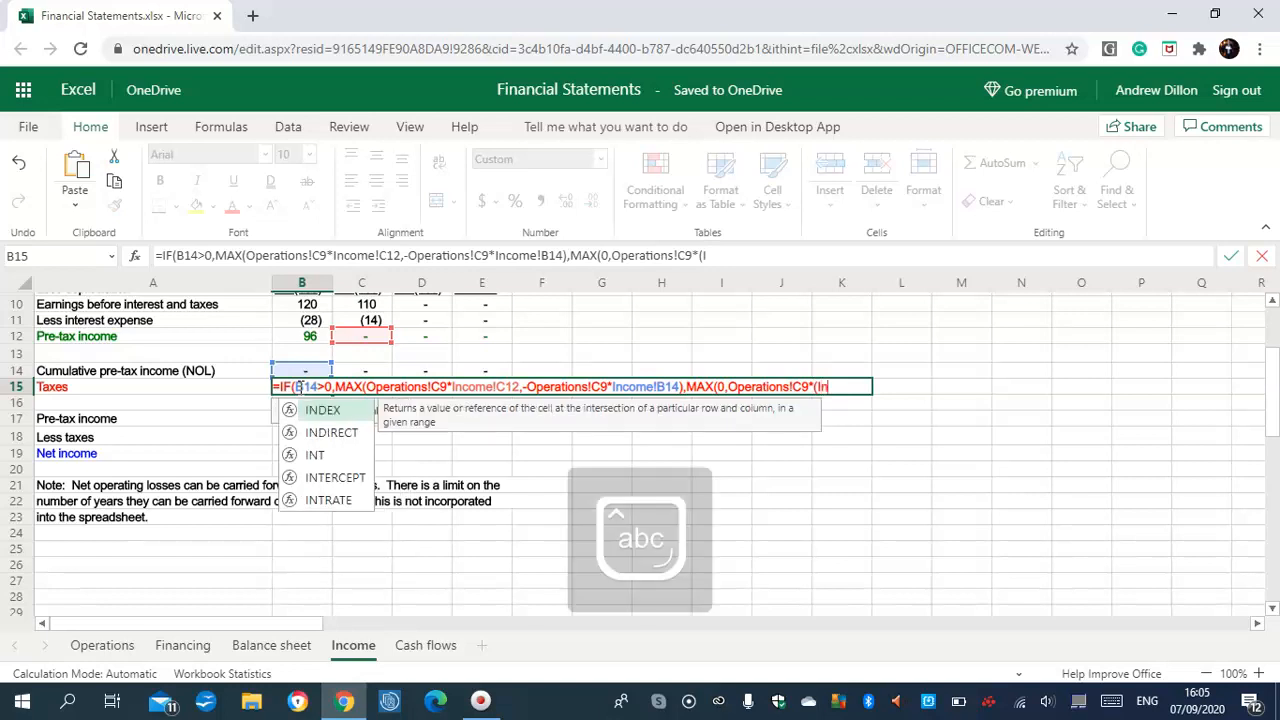
{"action": "type", "text": "come"}
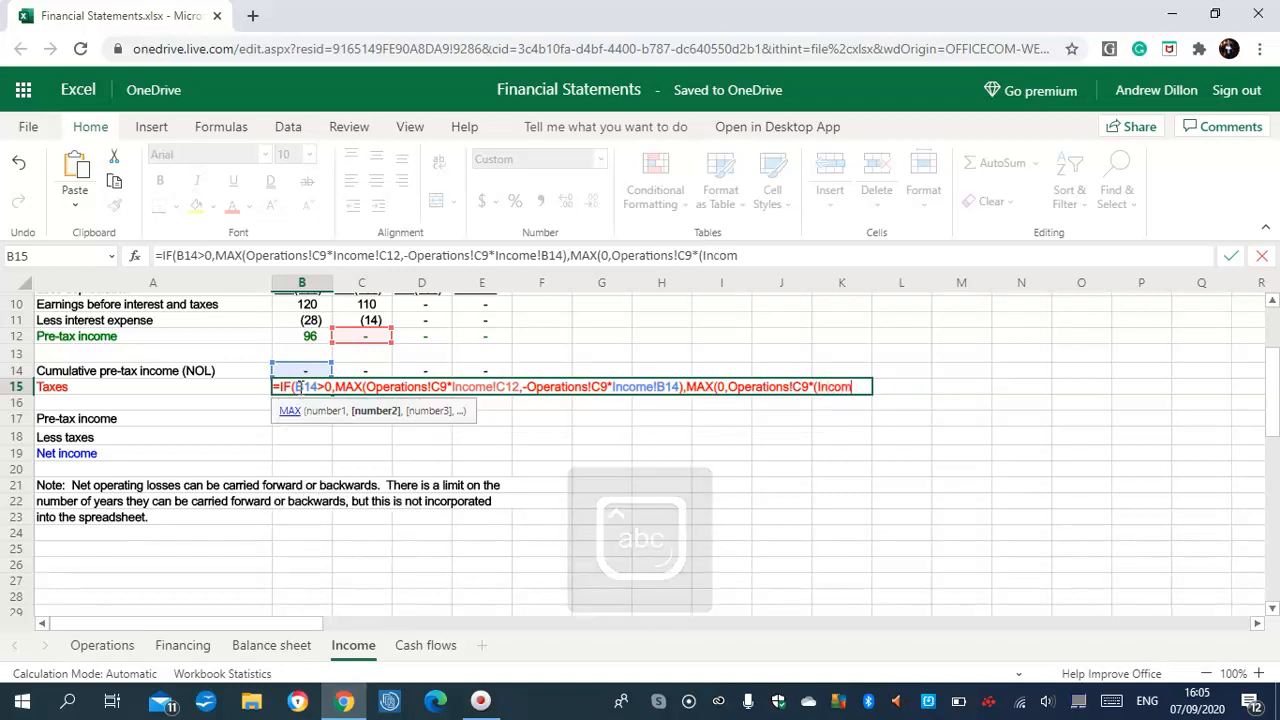
{"action": "type", "text": "!"}
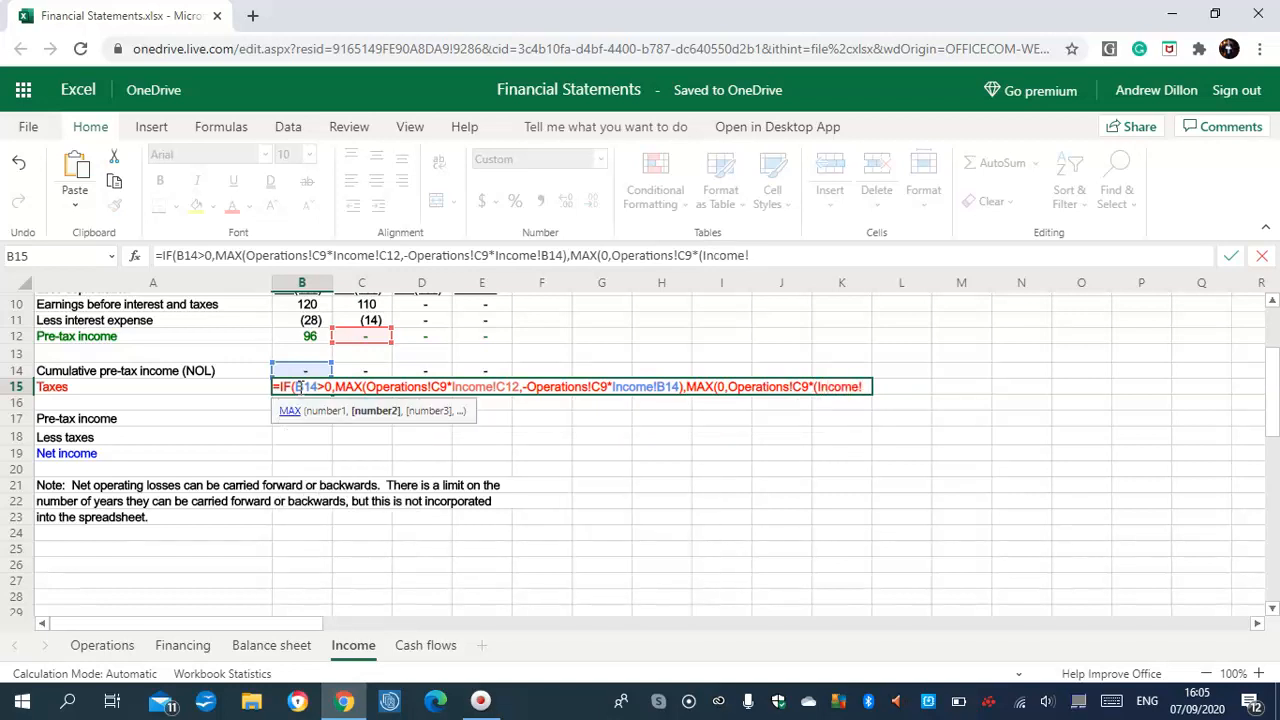
{"action": "key", "text": "Caps_Lock"}
{"action": "type", "text": "C"}
{"action": "key", "text": "Caps_Lock"}
{"action": "type", "text": "12"}
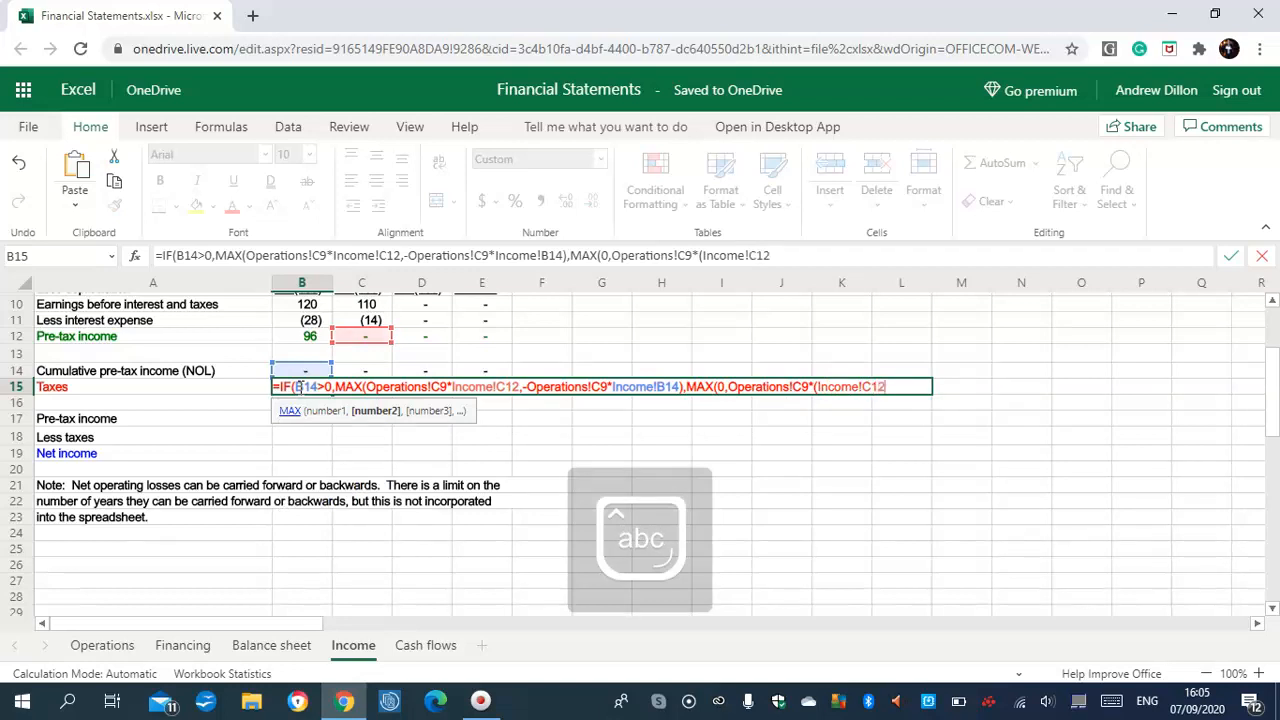
{"action": "type", "text": "+"}
{"action": "key", "text": "Caps_Lock"}
{"action": "type", "text": "I"}
{"action": "key", "text": "Caps_Lock"}
{"action": "type", "text": "ncome!"}
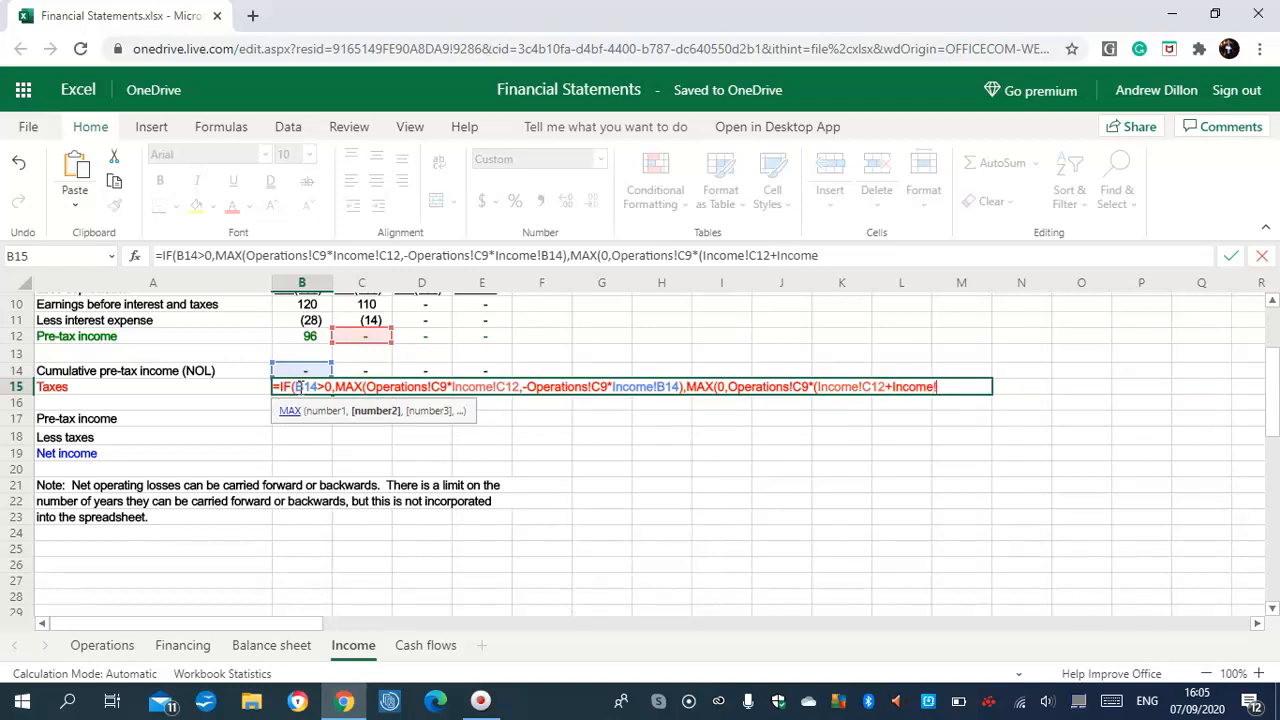
{"action": "key", "text": "Caps_Lock"}
{"action": "type", "text": "B"}
{"action": "key", "text": "Caps_Lock"}
{"action": "type", "text": "14"}
{"action": "type", "text": "))"}
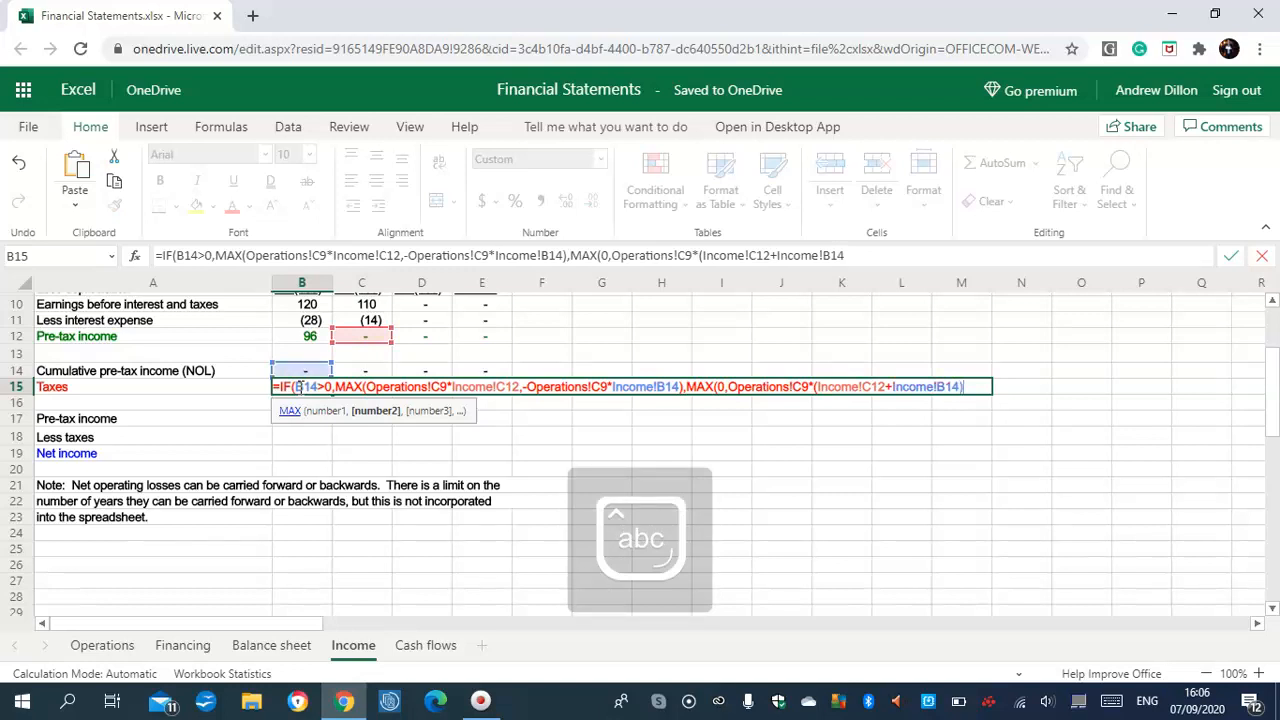
{"action": "type", "text": ")"}
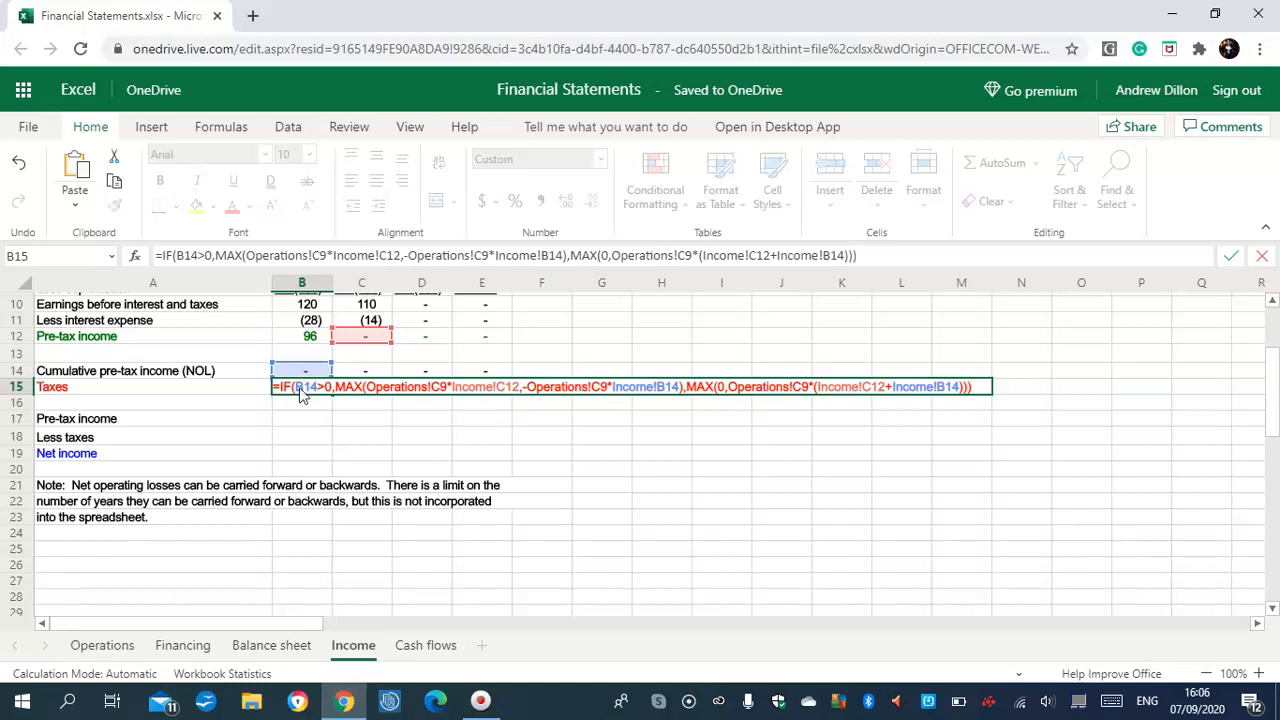
{"action": "key", "text": "ctrl+Return"}
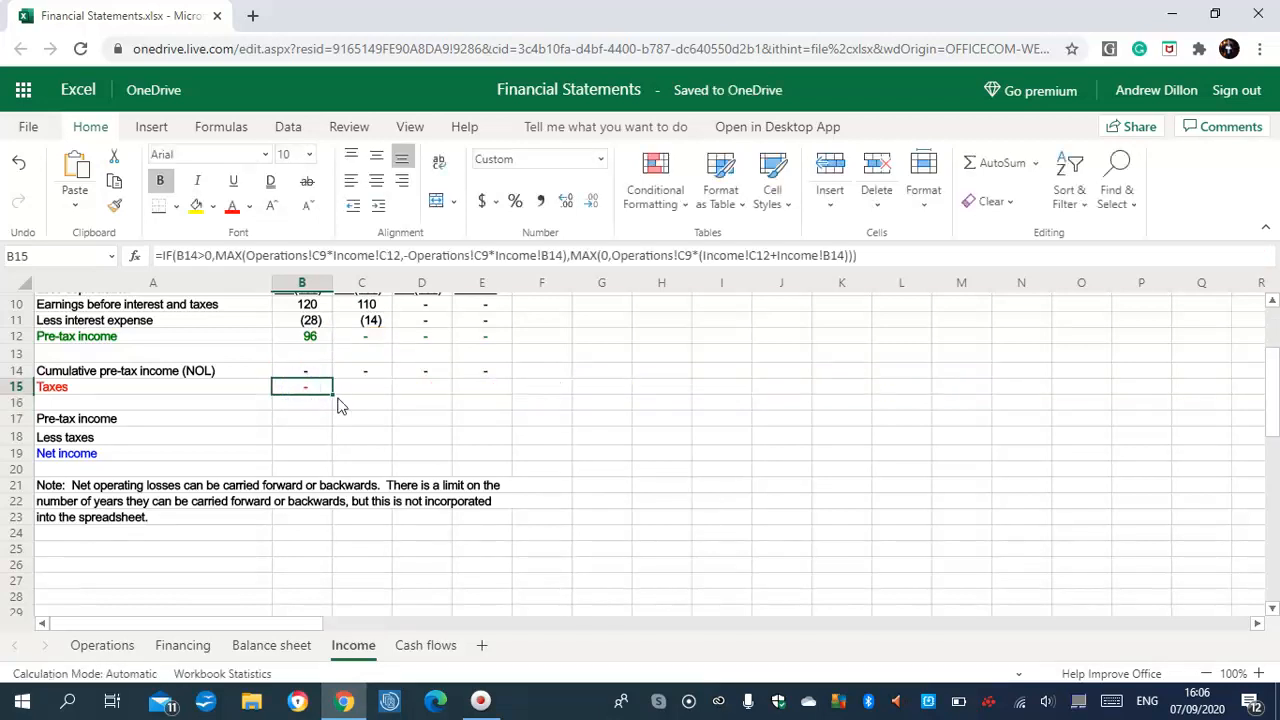
- Fill the taxes formula from B15 across to E15 and check the formula in each year's cell
{"action": "left_click_drag", "start_coordinate": [333, 394], "coordinate": [474, 395]}
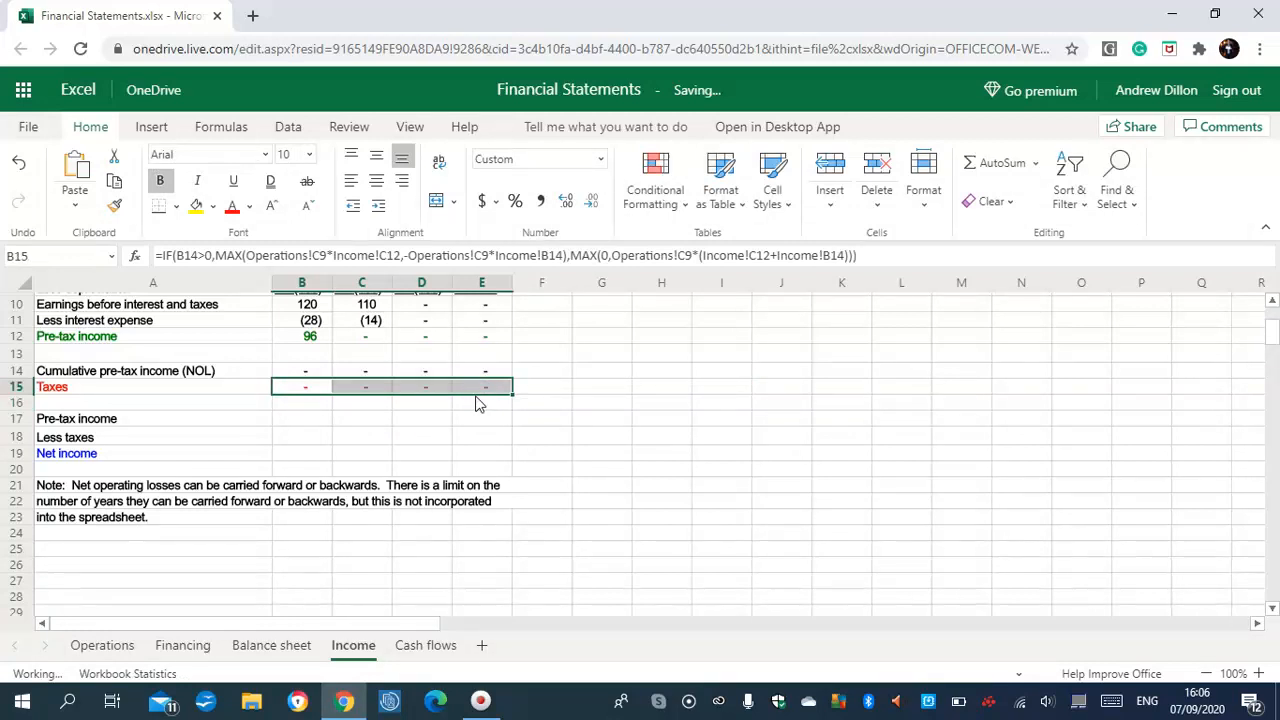
{"action": "left_click", "coordinate": [288, 385]}
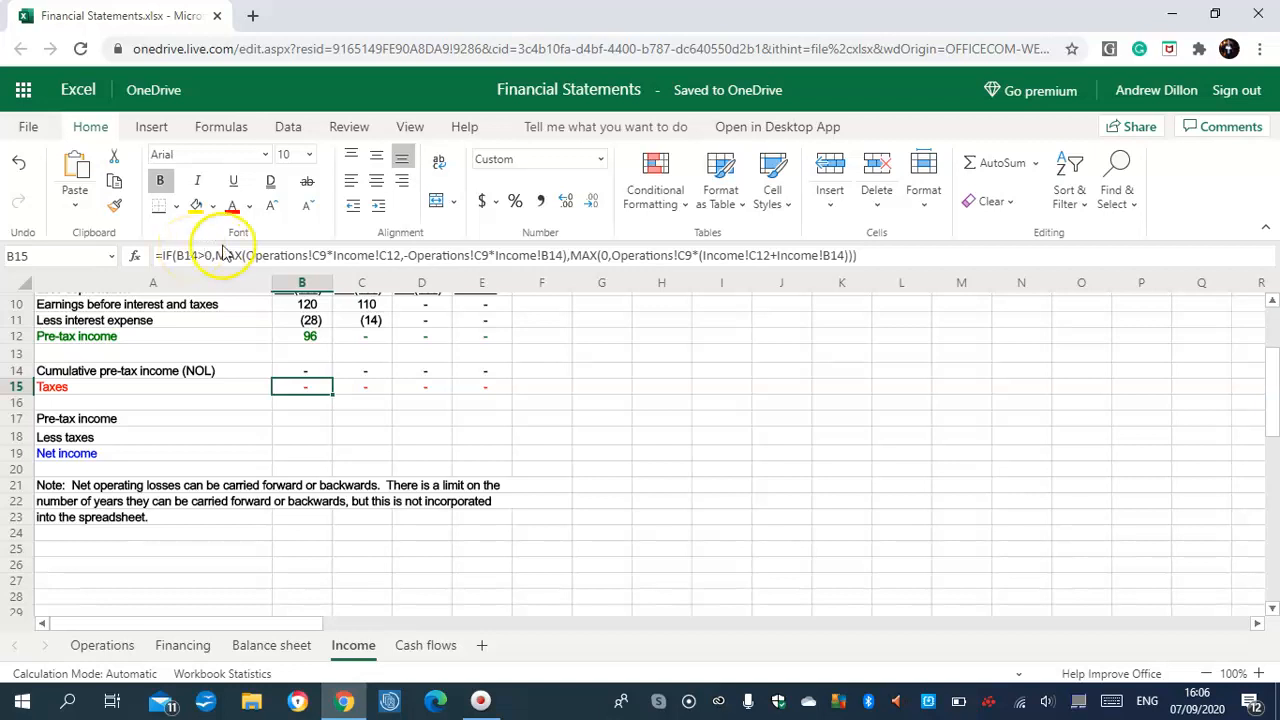
{"action": "left_click", "coordinate": [371, 392]}
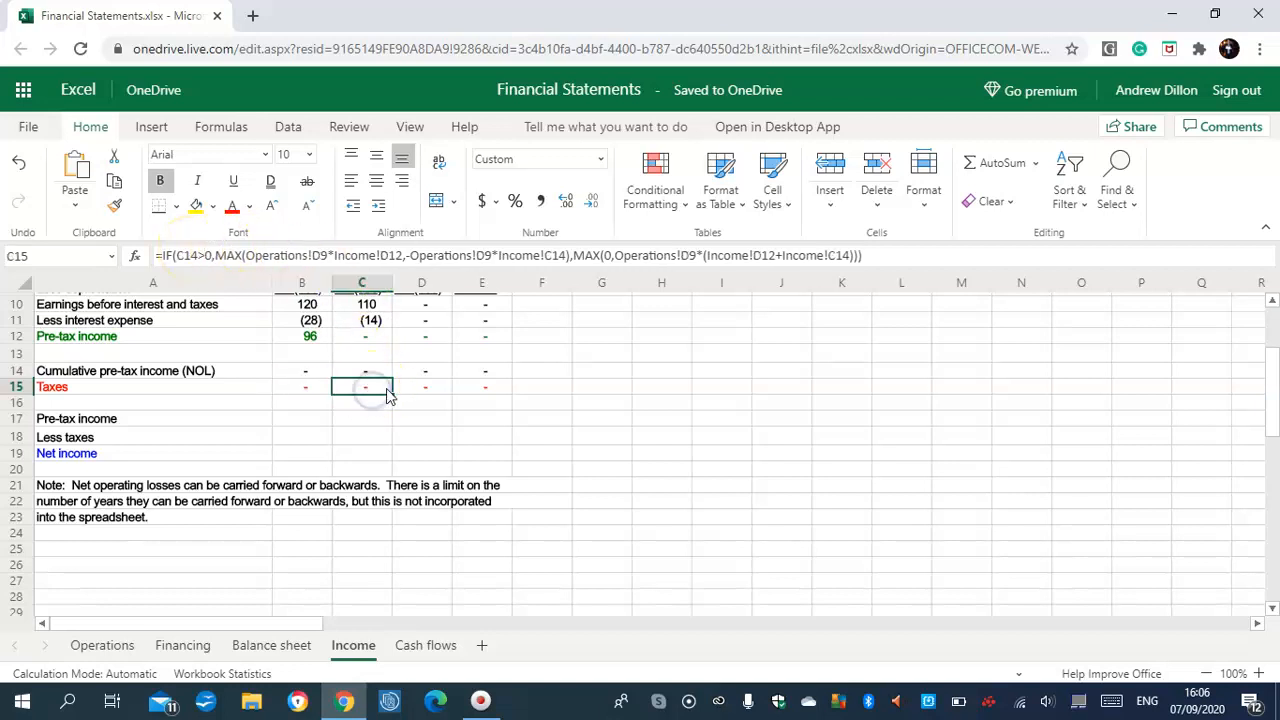
{"action": "left_click", "coordinate": [421, 393]}
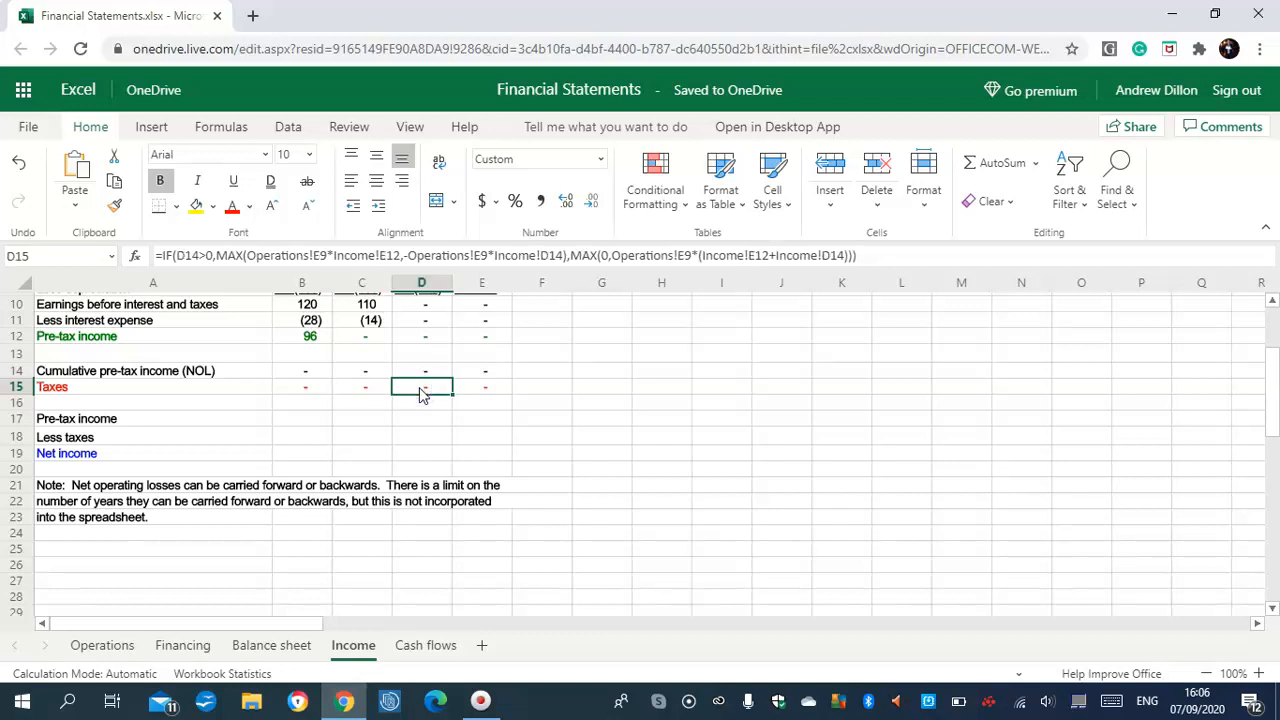
{"action": "left_click", "coordinate": [481, 388]}
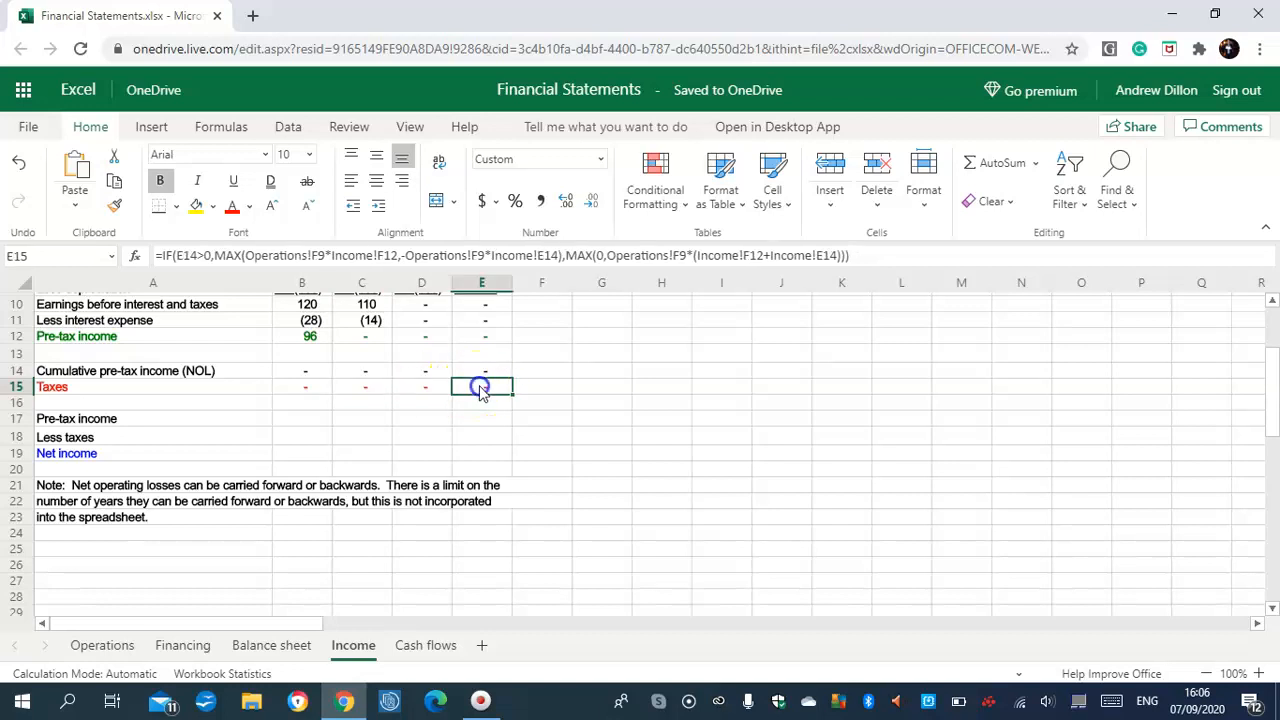
- Enter =C10+C11 as pre-tax income in B17 and fill the formula across to E17
{"action": "left_click", "coordinate": [310, 424]}
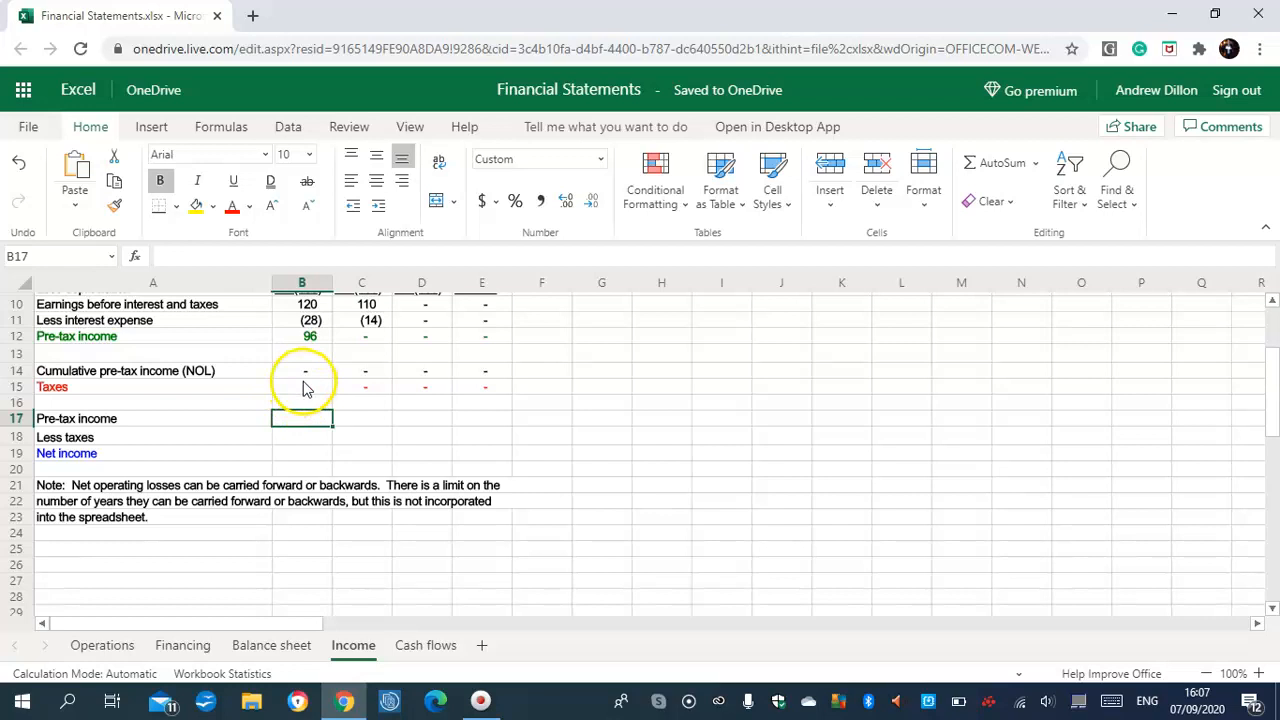
{"action": "left_click", "coordinate": [311, 338]}
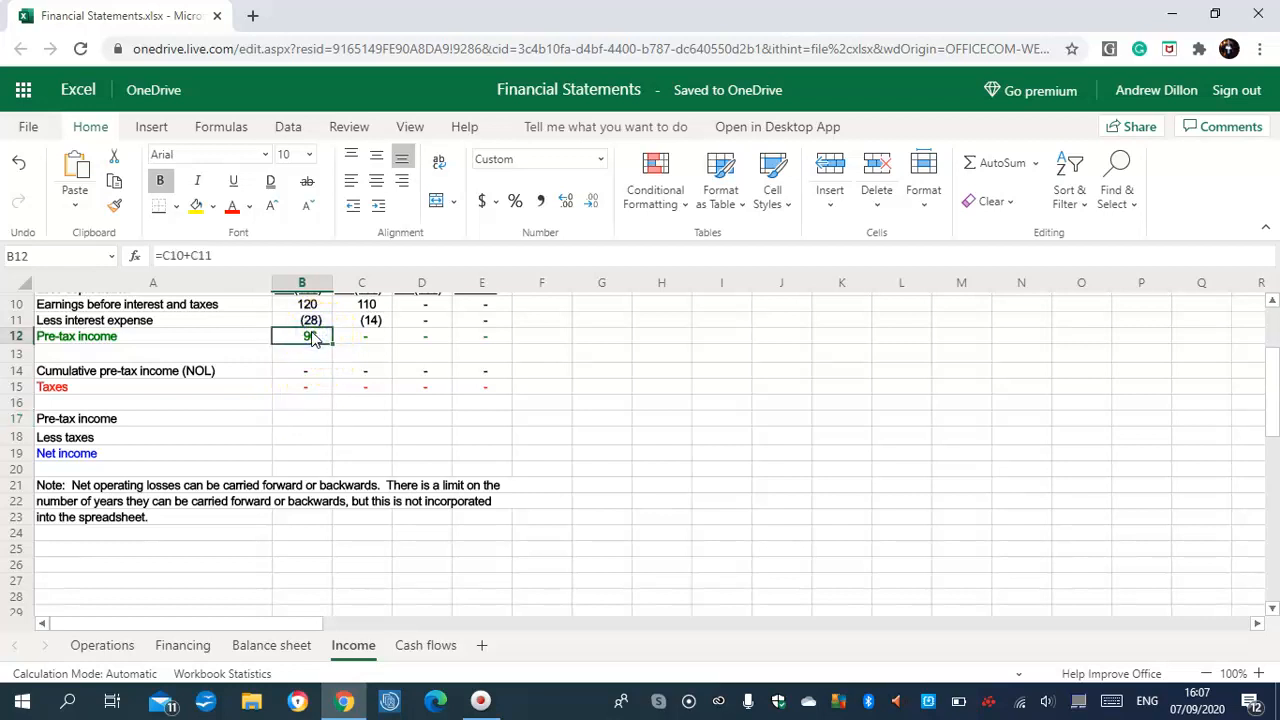
{"action": "left_click", "coordinate": [309, 416]}
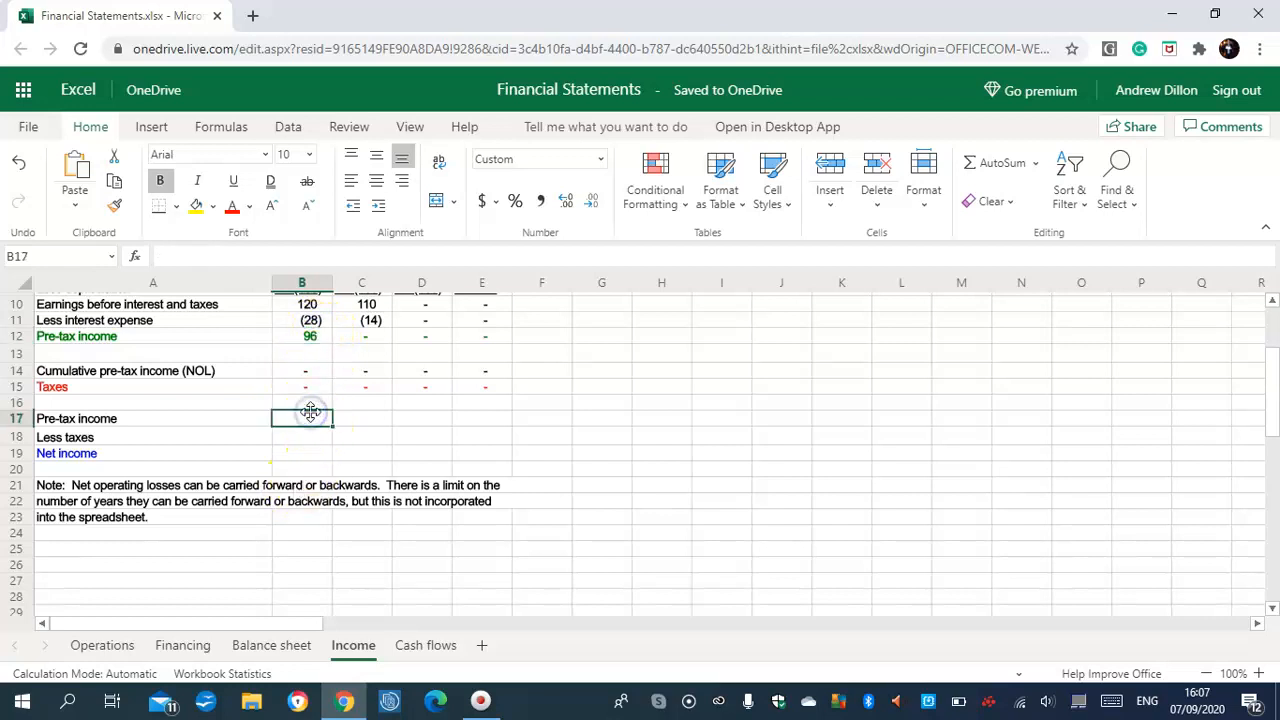
{"action": "type", "text": "=c10"}
{"action": "key", "text": "BackSpace"}
{"action": "key", "text": "BackSpace"}
{"action": "key", "text": "BackSpace"}
{"action": "key", "text": "Caps_Lock"}
{"action": "type", "text": "C"}
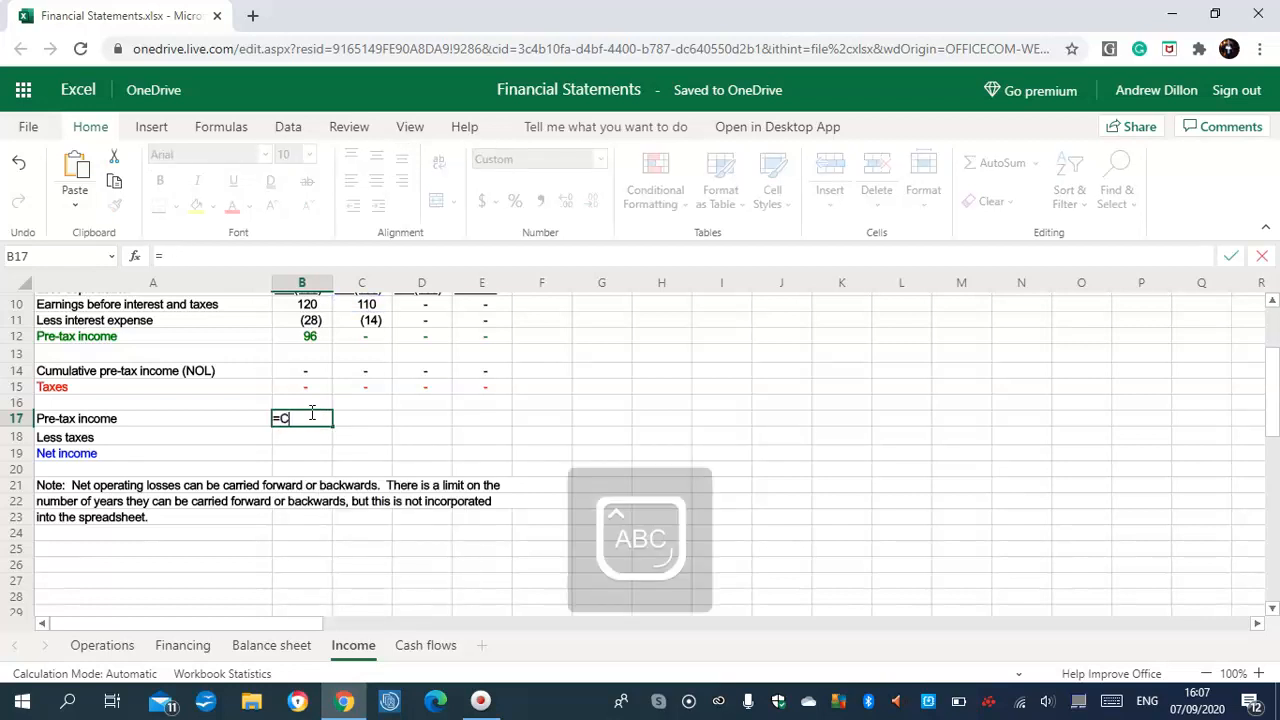
{"action": "type", "text": "10+"}
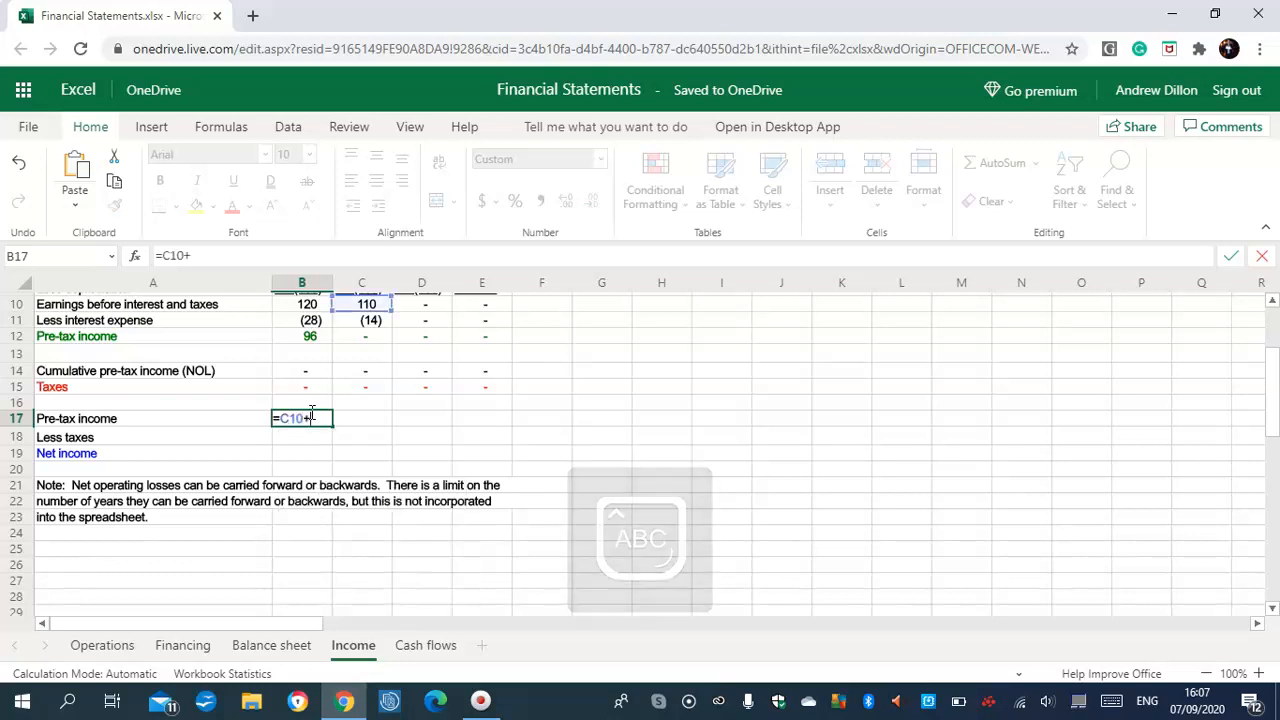
{"action": "type", "text": "C11"}
{"action": "key", "text": "Return"}
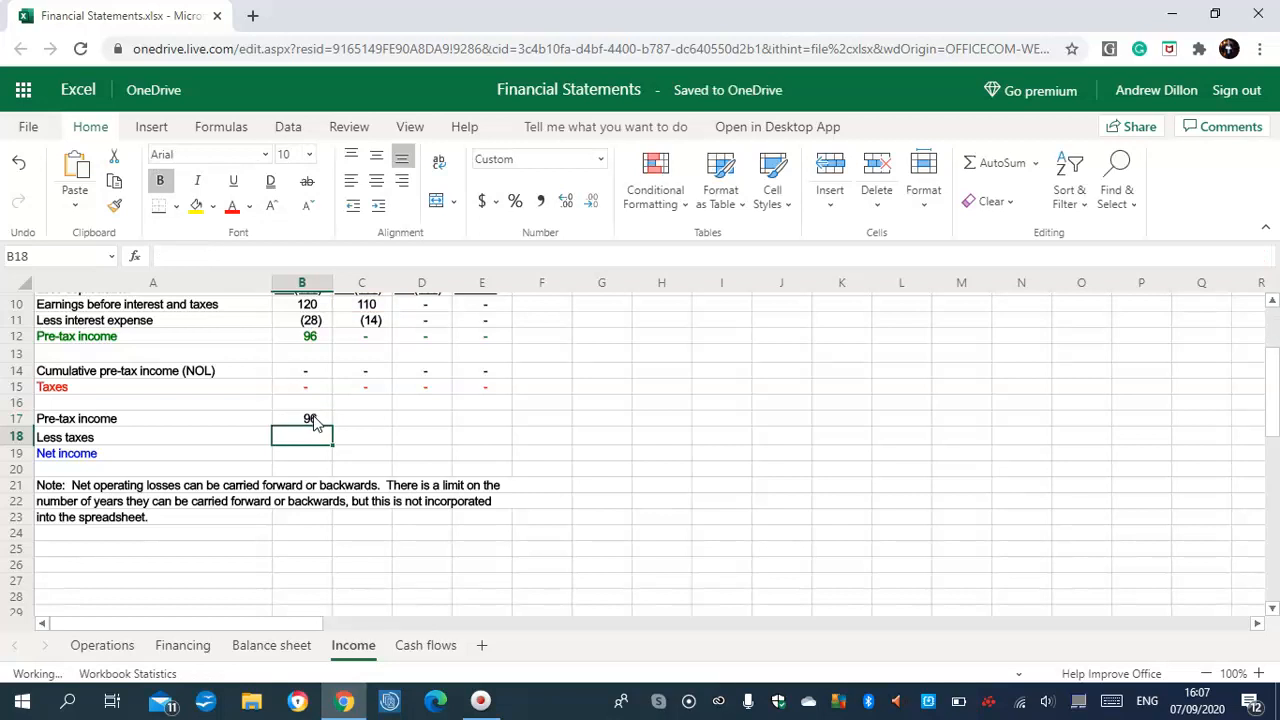
{"action": "left_click", "coordinate": [313, 422]}
{"action": "left_click_drag", "start_coordinate": [333, 427], "coordinate": [471, 424]}
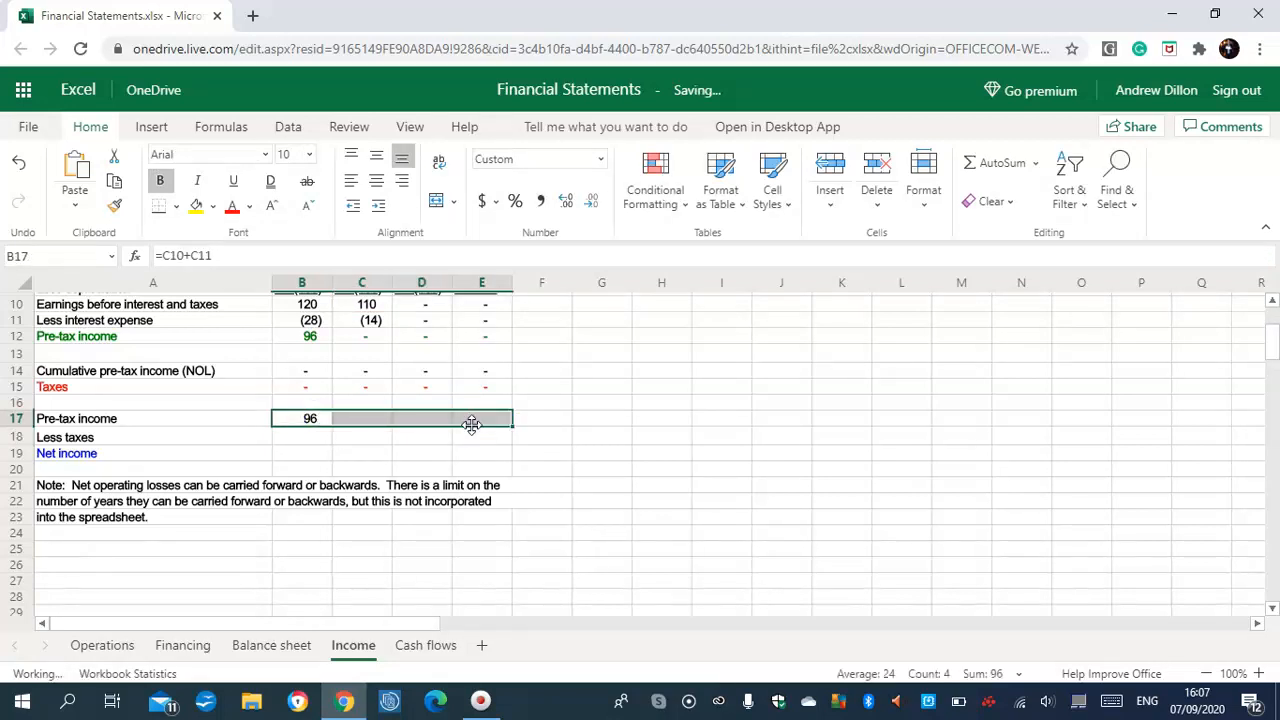
- Enter =-C15 as less taxes in B18 and fill the formula across to E18
{"action": "left_click", "coordinate": [312, 437]}
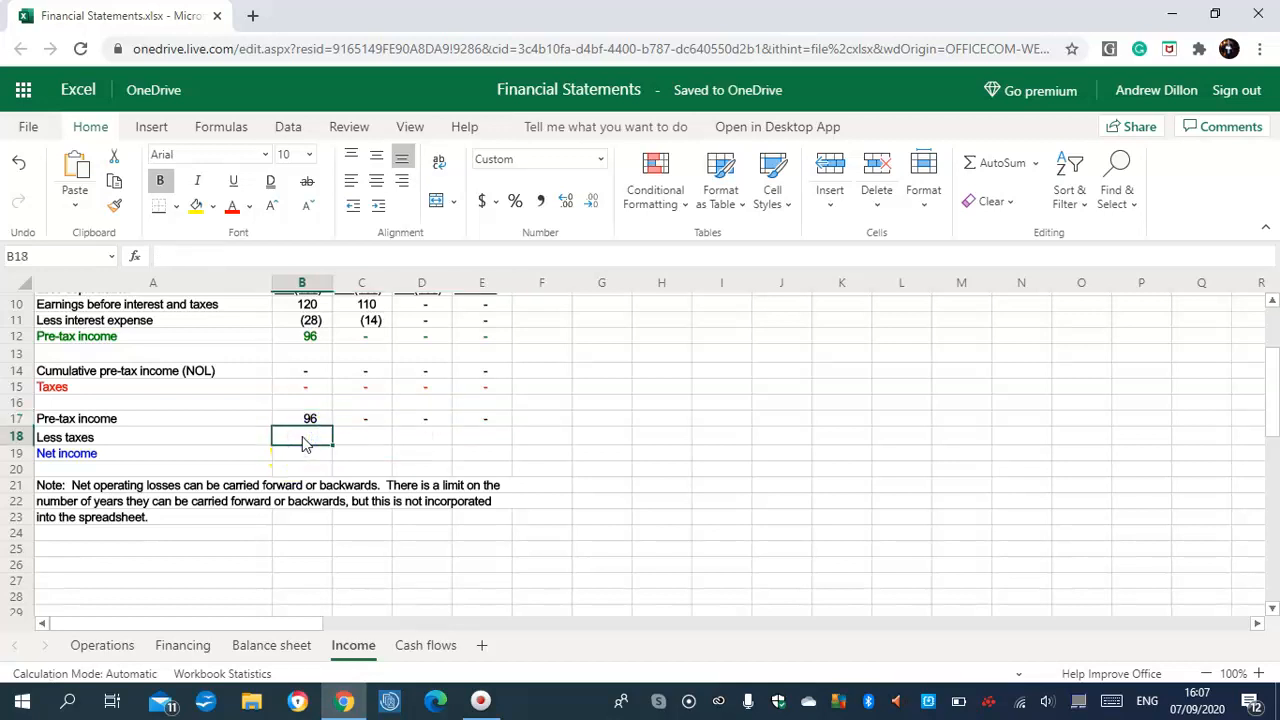
{"action": "type", "text": "=-C15"}
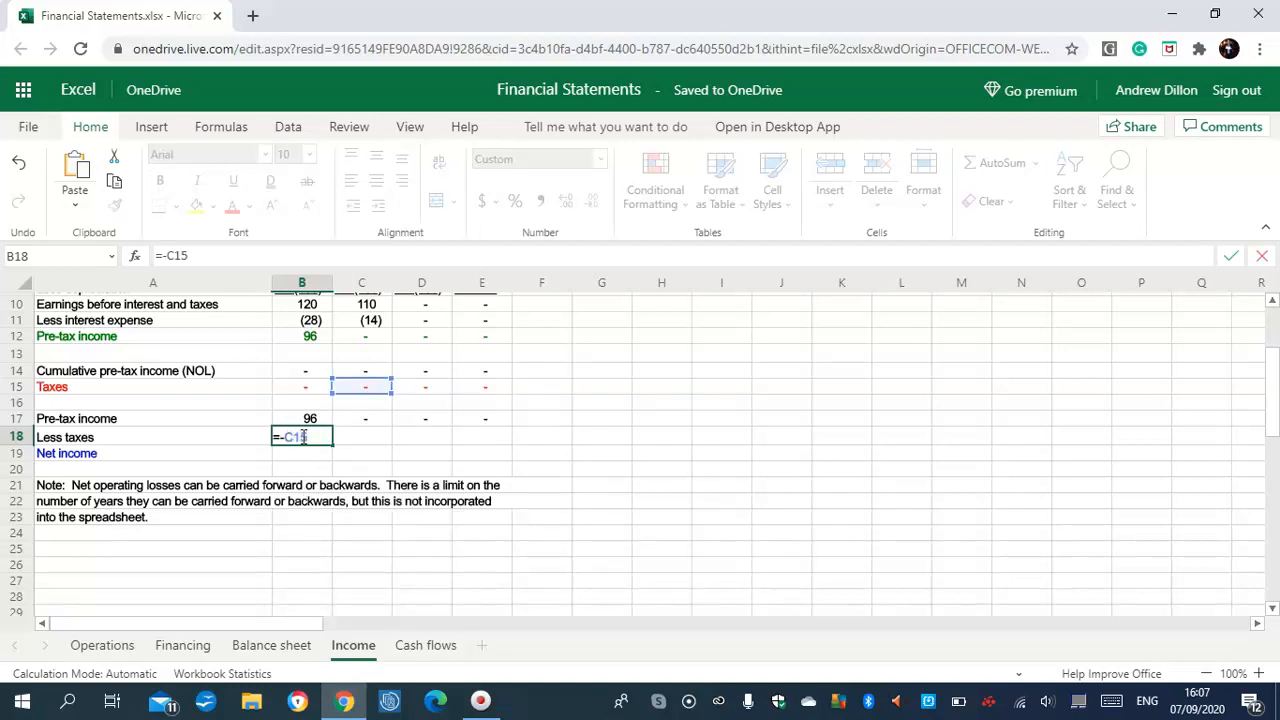
{"action": "key", "text": "Return"}
{"action": "left_click", "coordinate": [304, 437]}
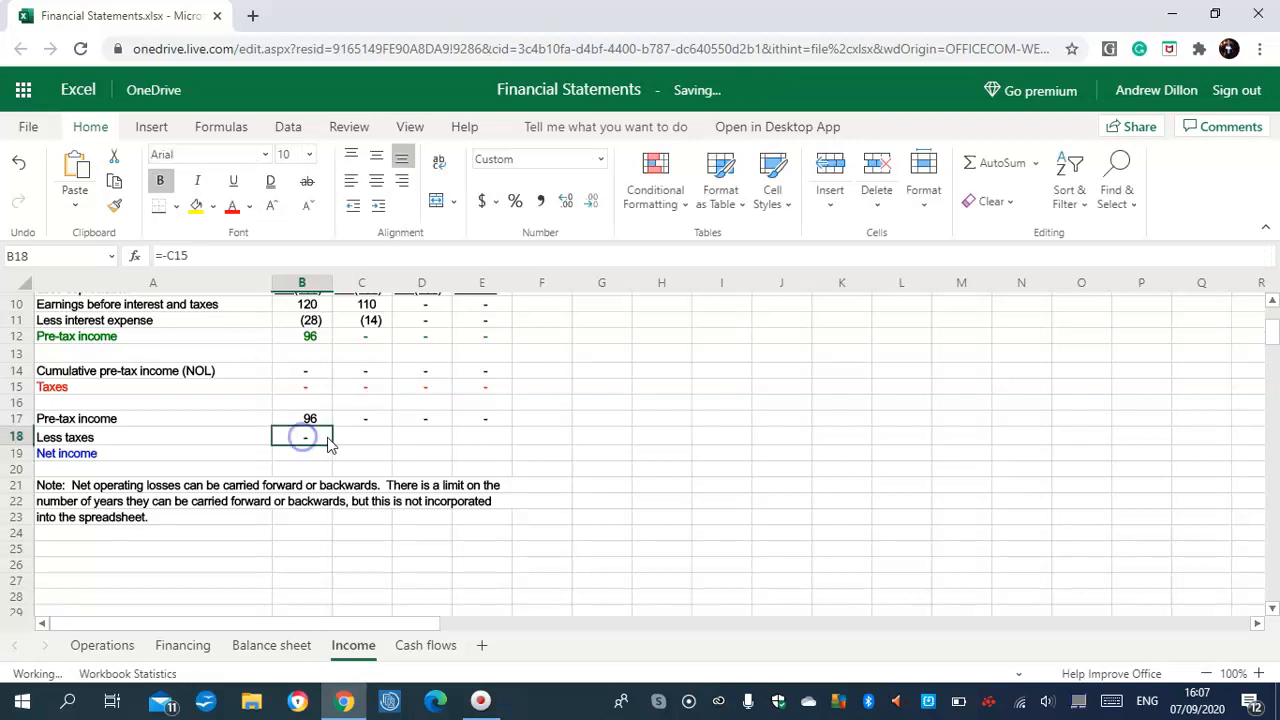
{"action": "left_click_drag", "start_coordinate": [332, 446], "coordinate": [494, 456]}
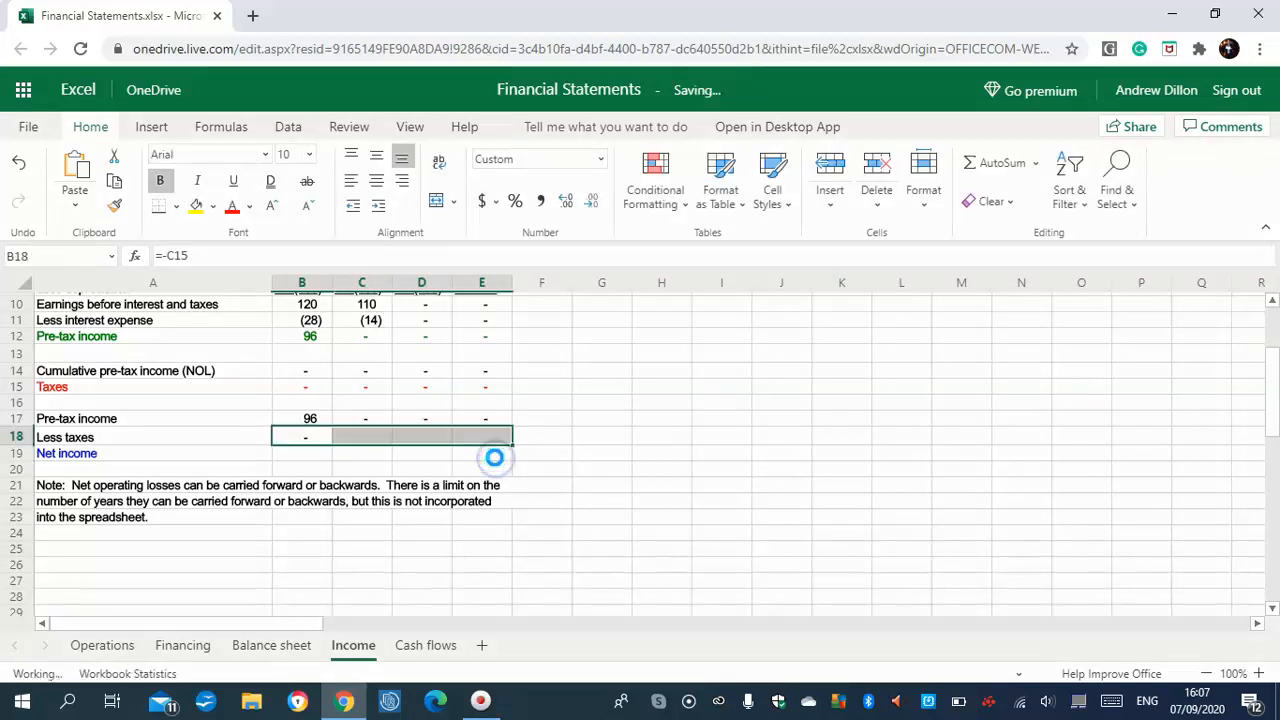
- Enter =C17+C18 as net income in B19 and fill the formula across to E19
{"action": "left_click", "coordinate": [316, 450]}
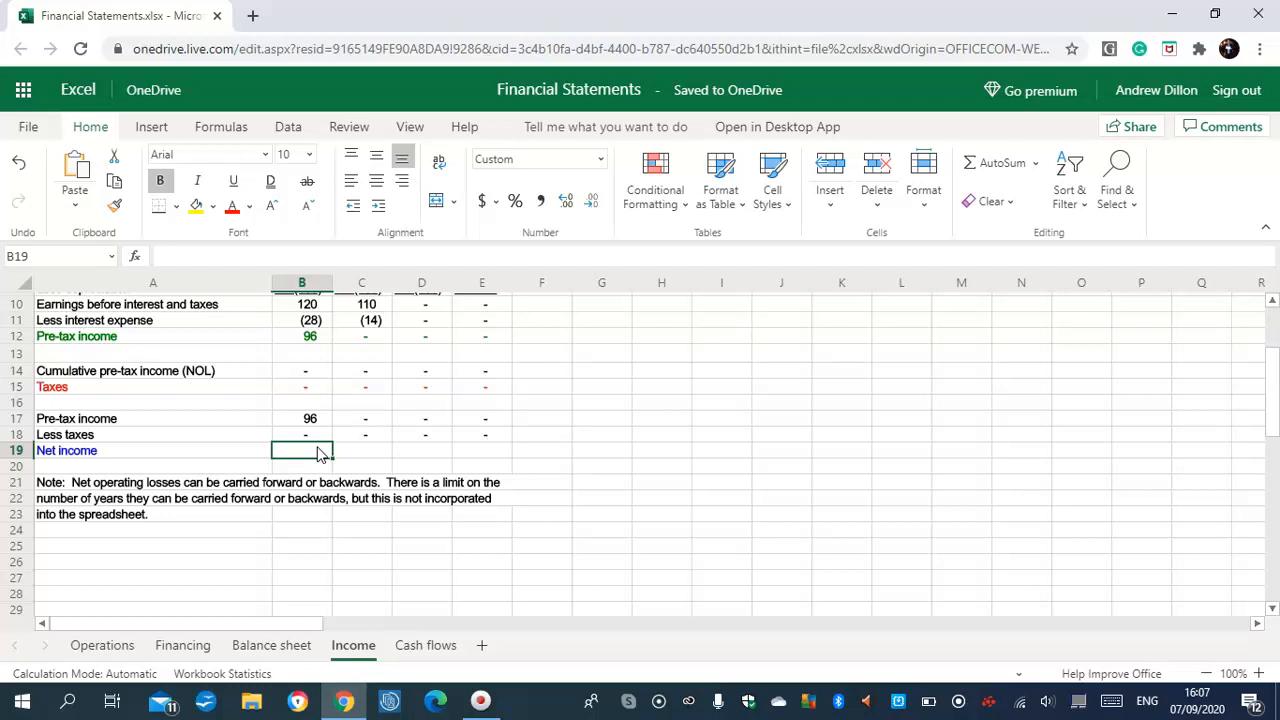
{"action": "type", "text": "=C1"}
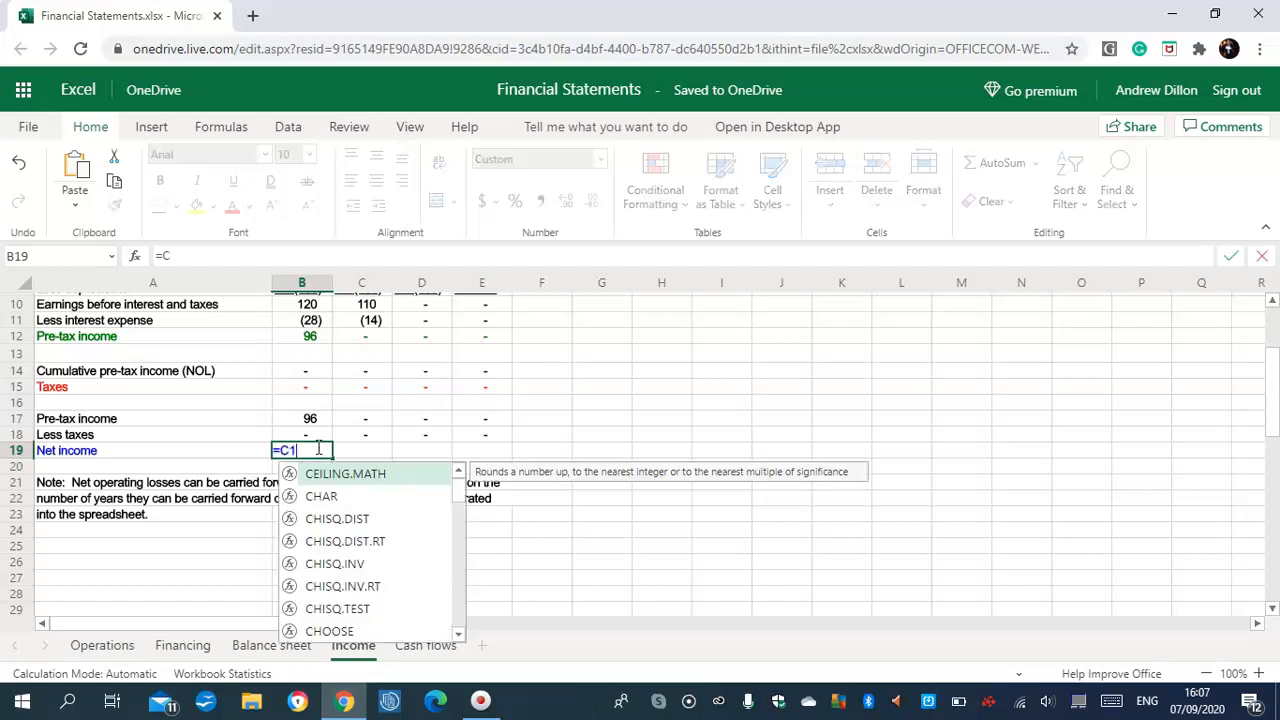
{"action": "type", "text": "7+C18"}
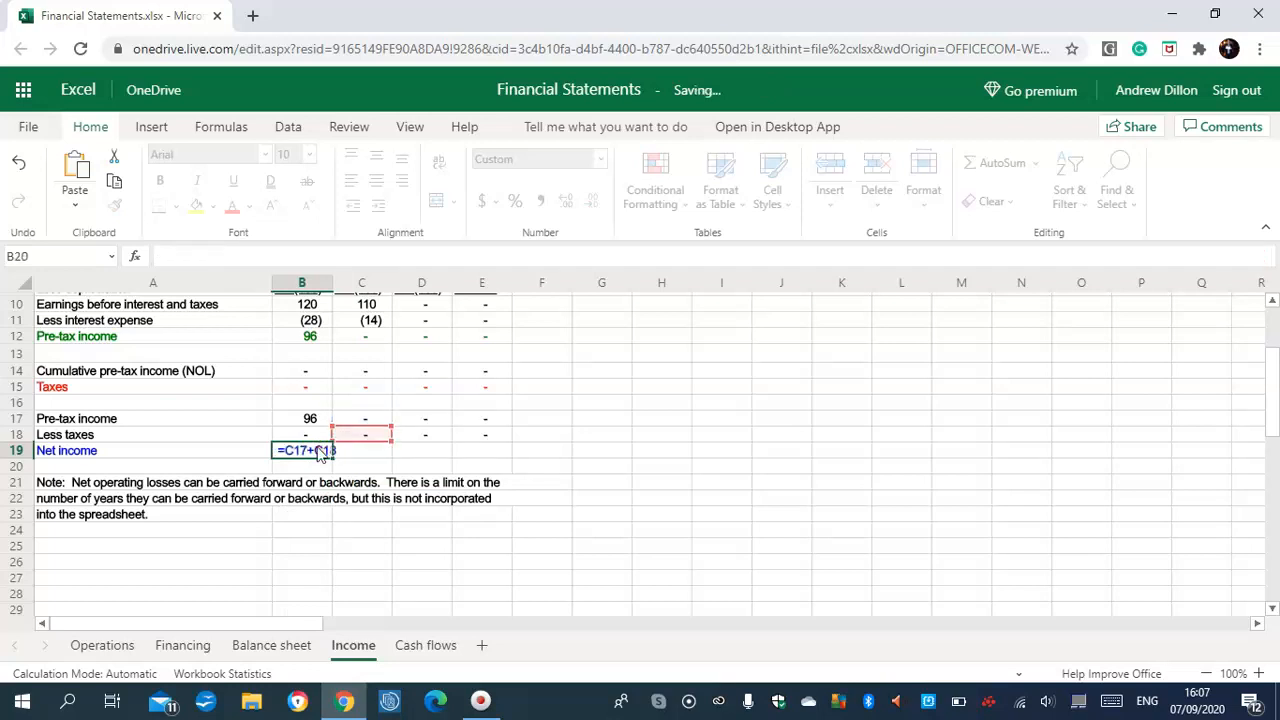
{"action": "key", "text": "ctrl+Return"}
{"action": "left_click_drag", "start_coordinate": [322, 453], "coordinate": [493, 467]}
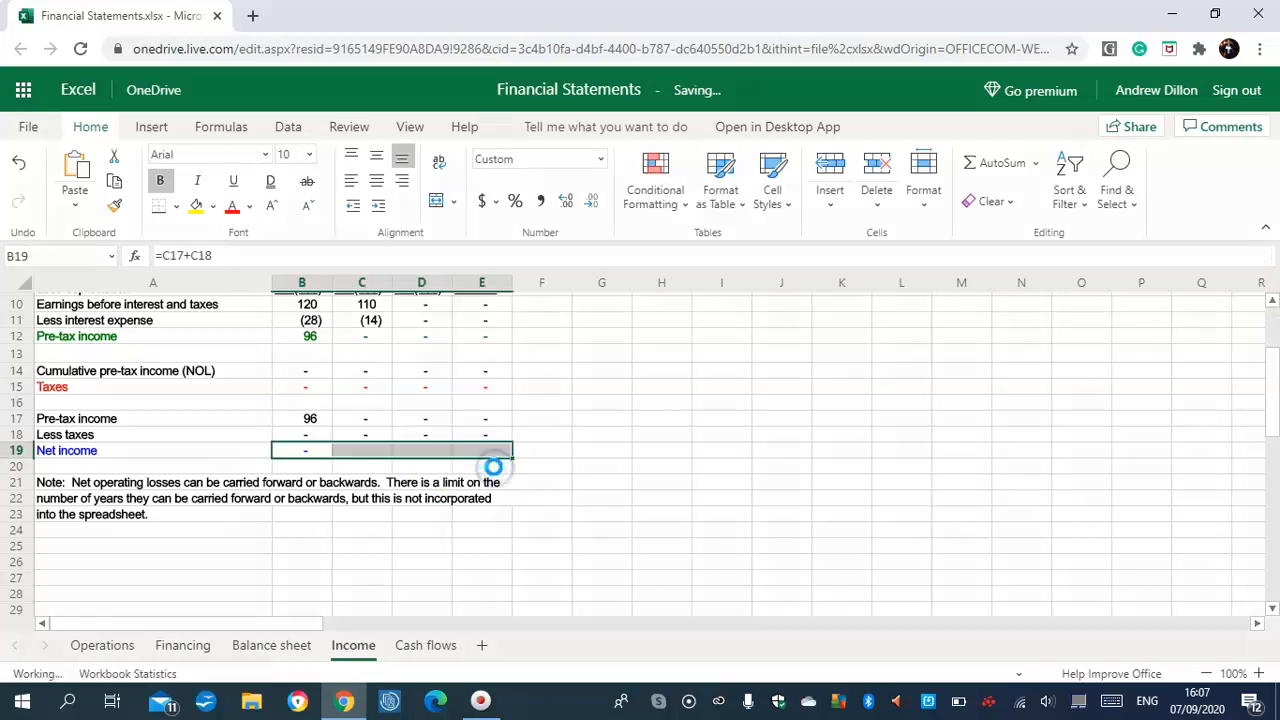
{"action": "left_click", "coordinate": [546, 451]}
{"action": "left_click", "coordinate": [358, 535]}
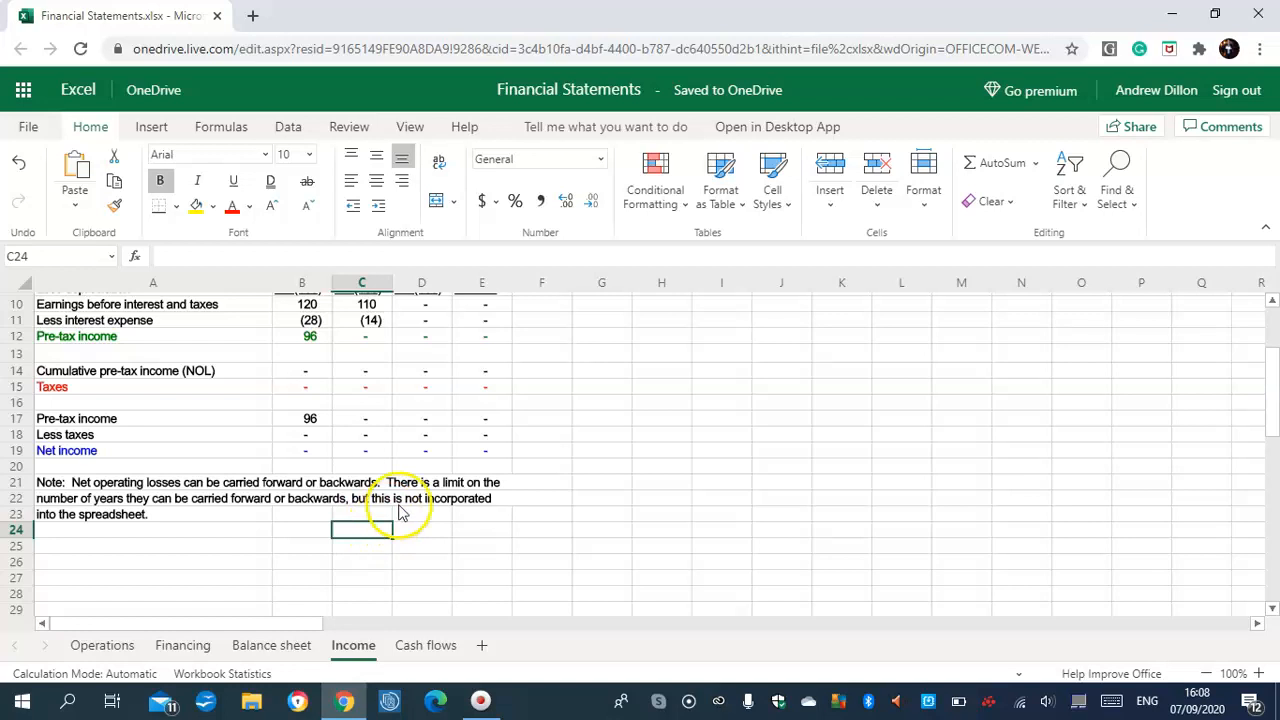
- On the Cash flows sheet, link net income in B6 with =Income!C19 and fill it across to E6
{"action": "left_click", "coordinate": [419, 640]}
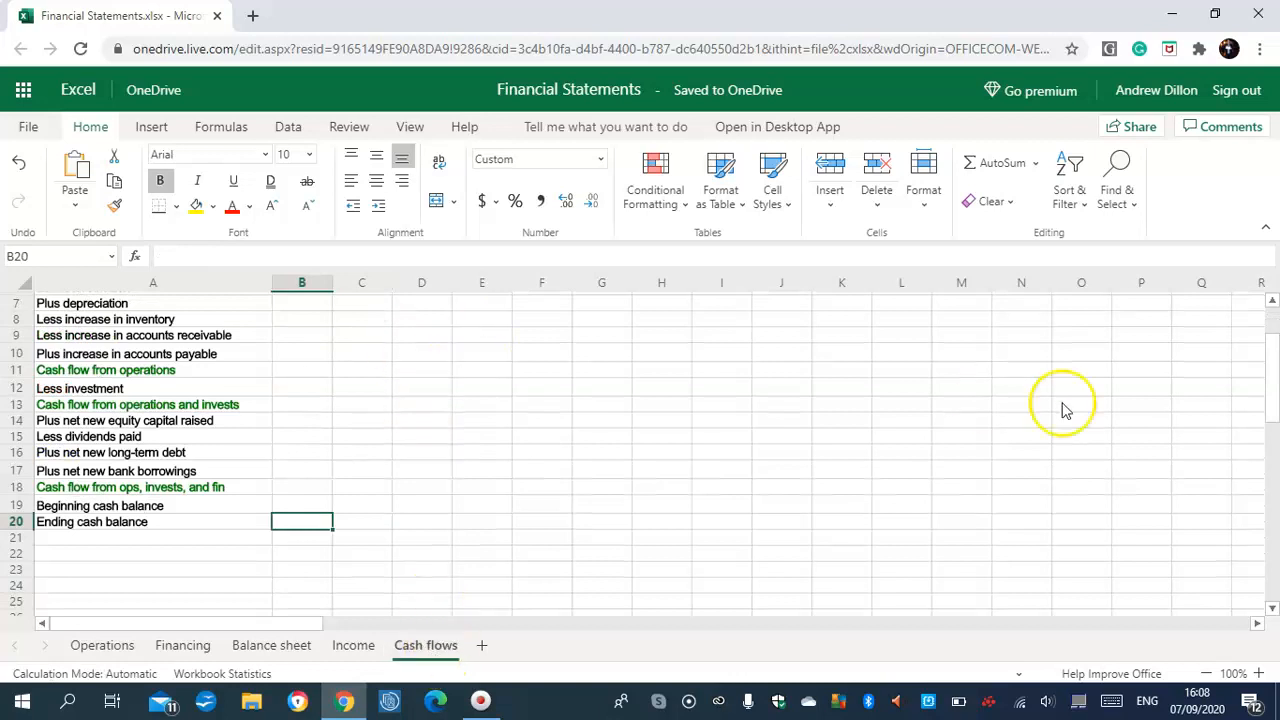
{"action": "left_click_drag", "start_coordinate": [1275, 394], "coordinate": [1275, 318]}
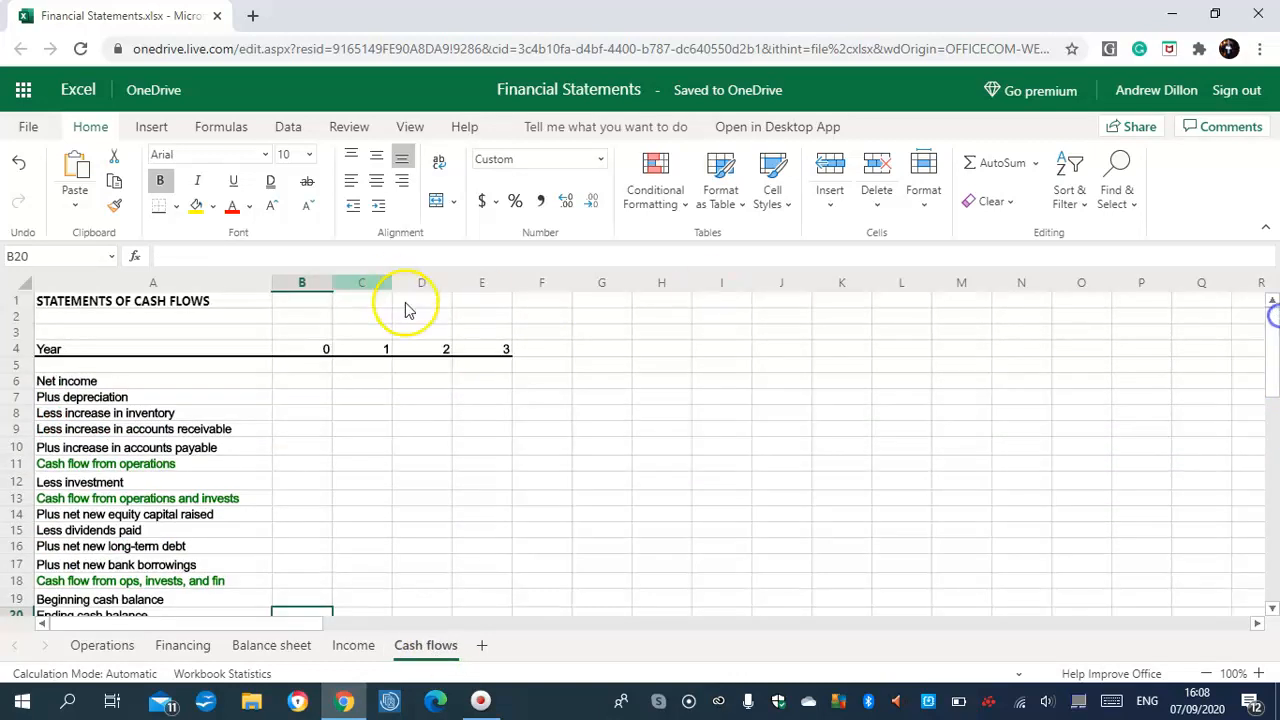
{"action": "left_click", "coordinate": [306, 387]}
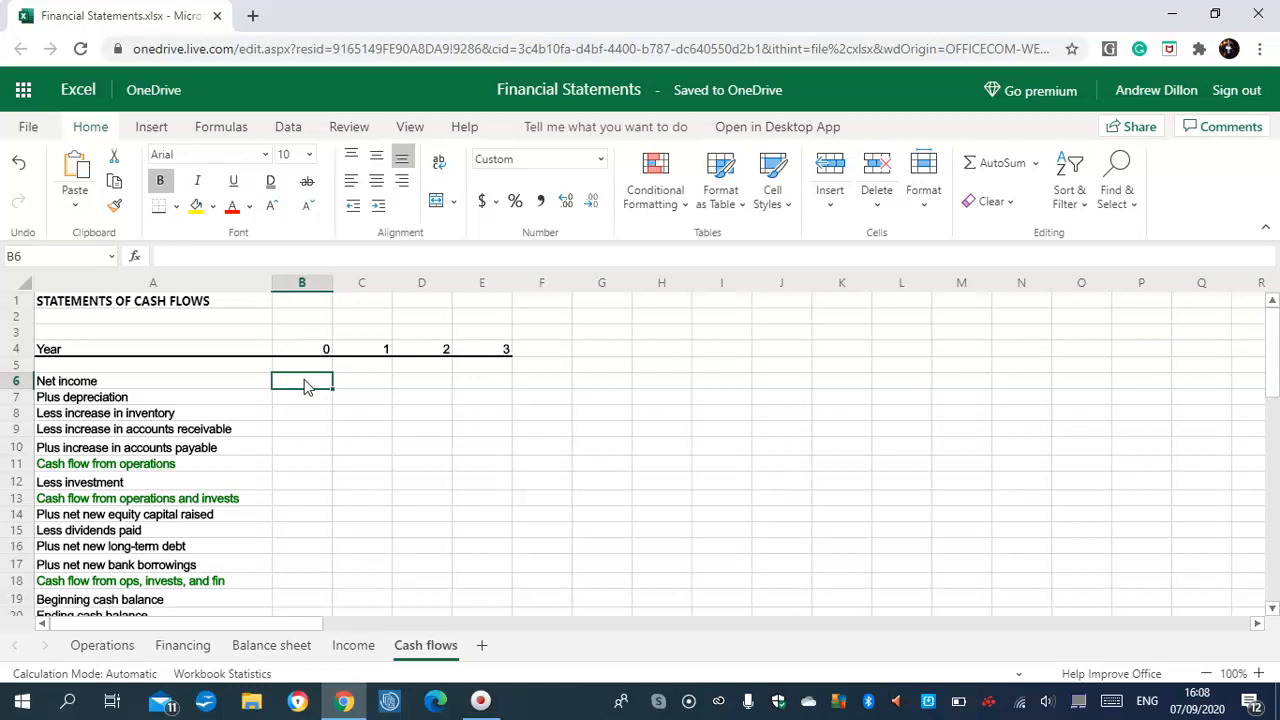
{"action": "type", "text": "="}
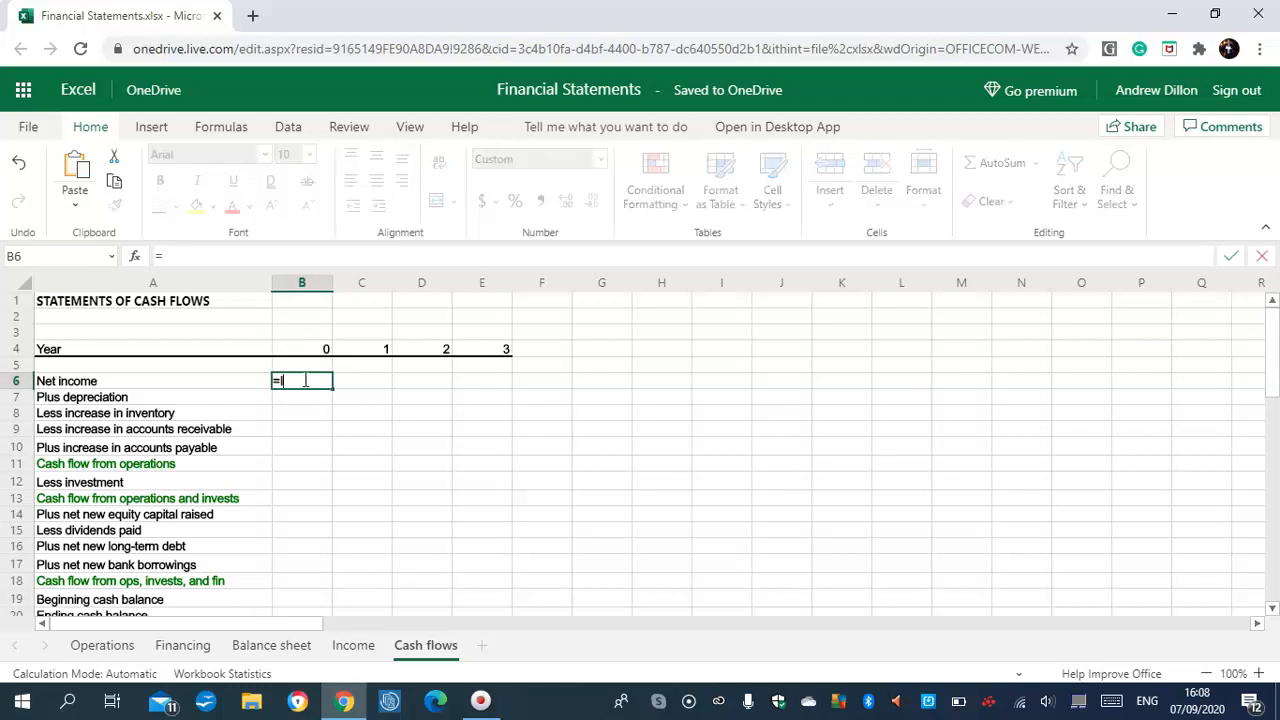
{"action": "type", "text": "Incom"}
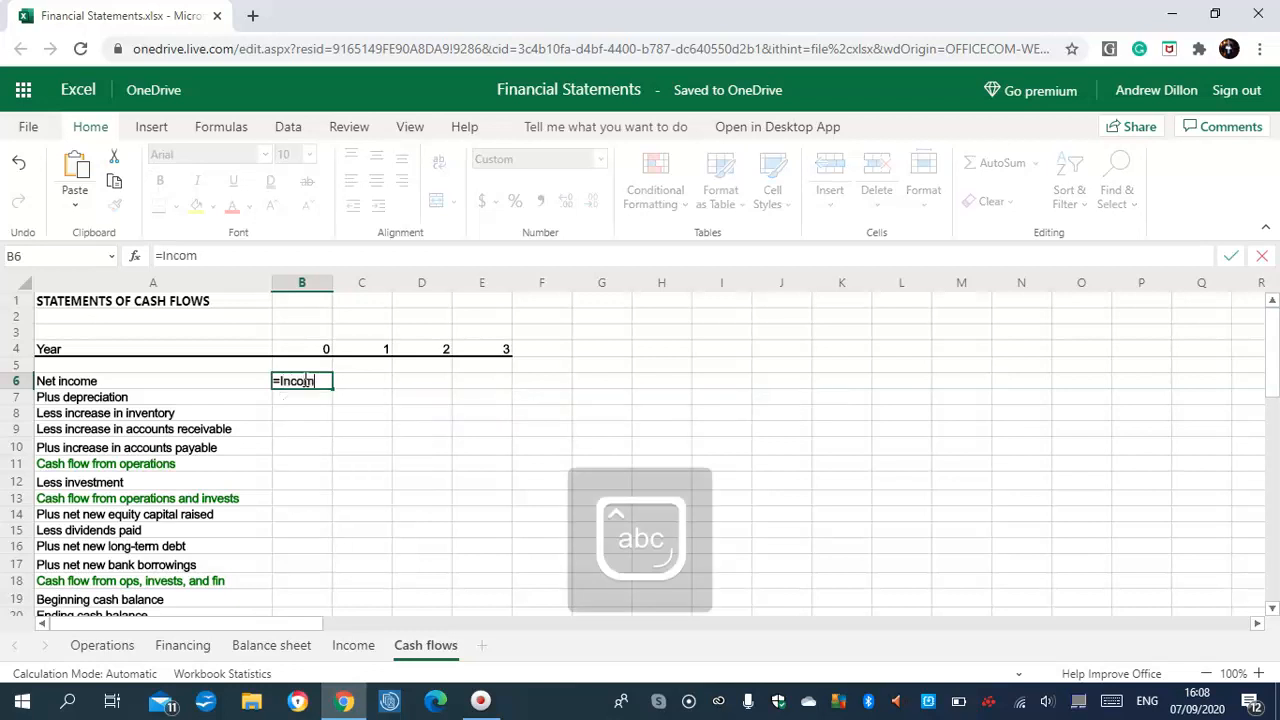
{"action": "type", "text": "e"}
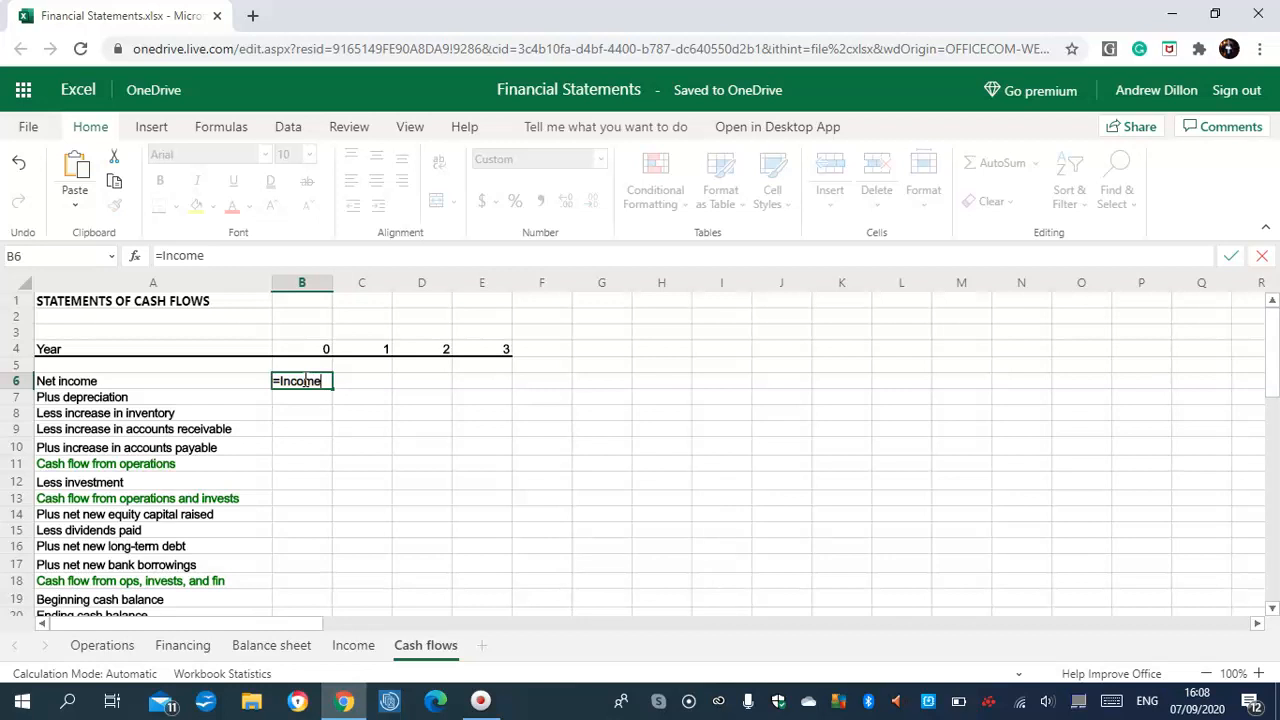
{"action": "type", "text": "!C19"}
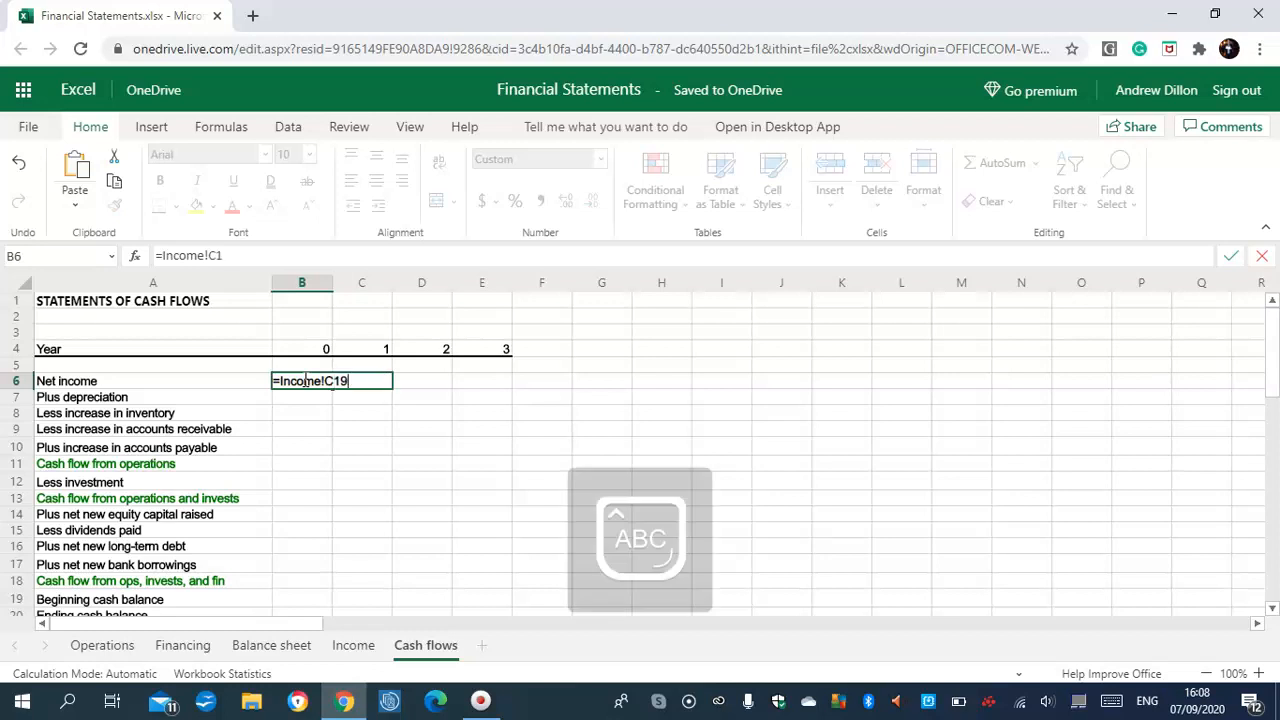
{"action": "key", "text": "Return"}
{"action": "left_click", "coordinate": [305, 380]}
{"action": "left_click_drag", "start_coordinate": [331, 383], "coordinate": [469, 380]}
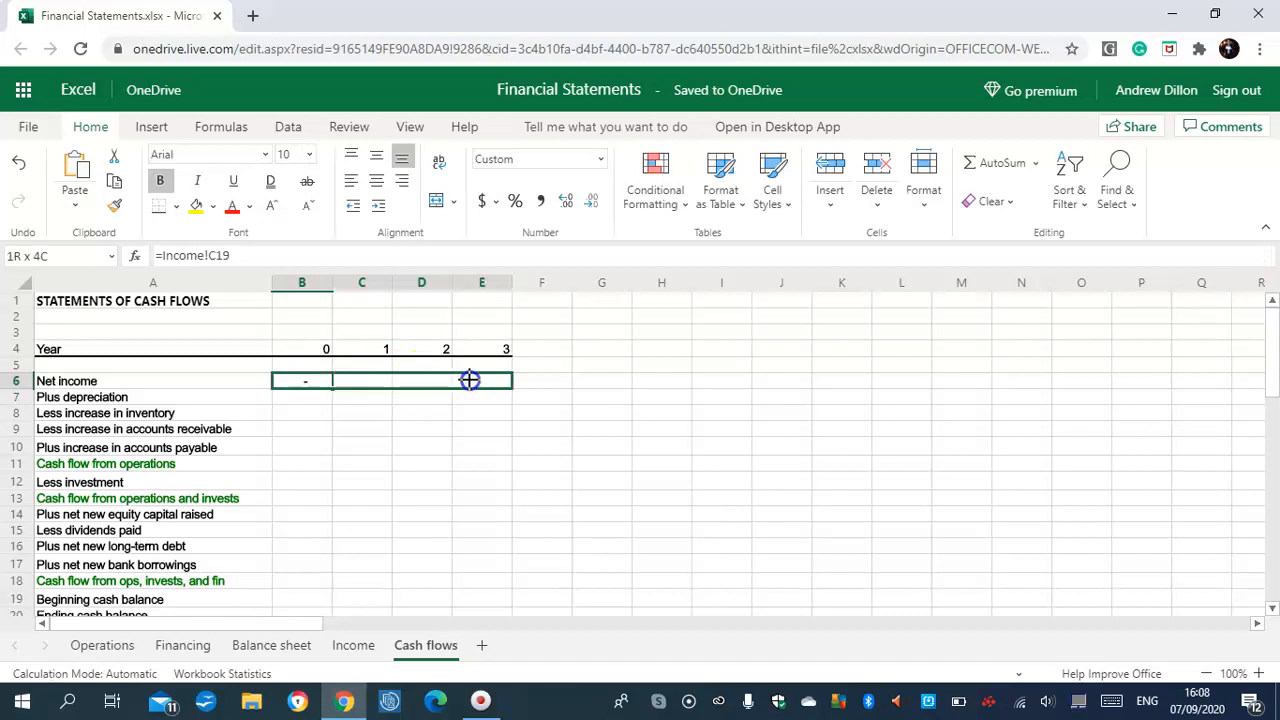
{"action": "key", "text": "ctrl+r"}
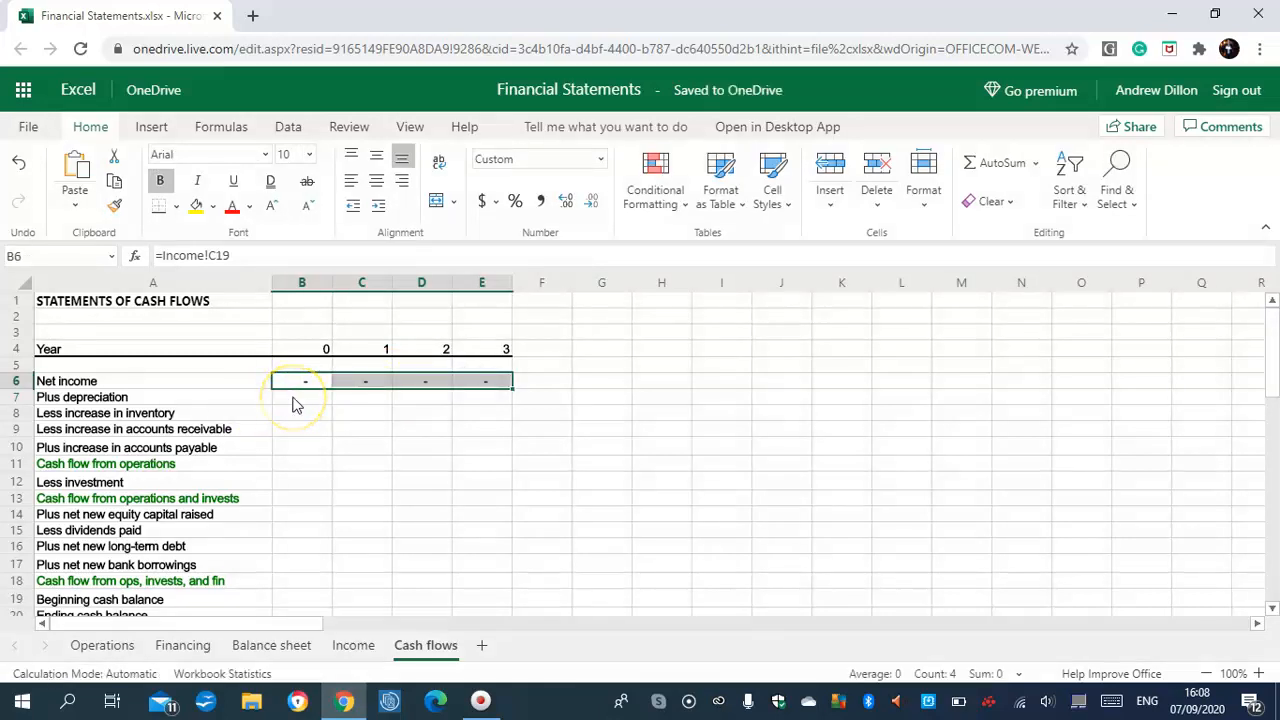
- Link plus depreciation in B7 with =Operations!C17 and fill the formula across to E7
{"action": "left_click", "coordinate": [293, 400]}
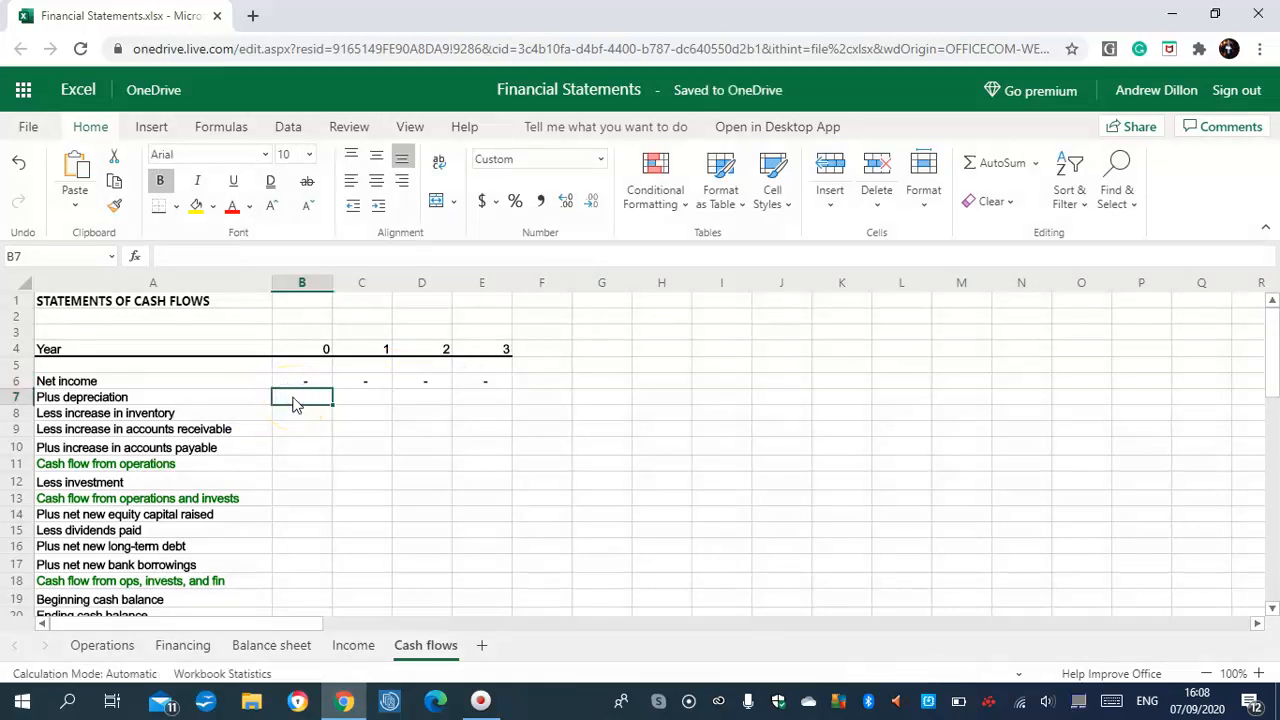
{"action": "type", "text": "="}
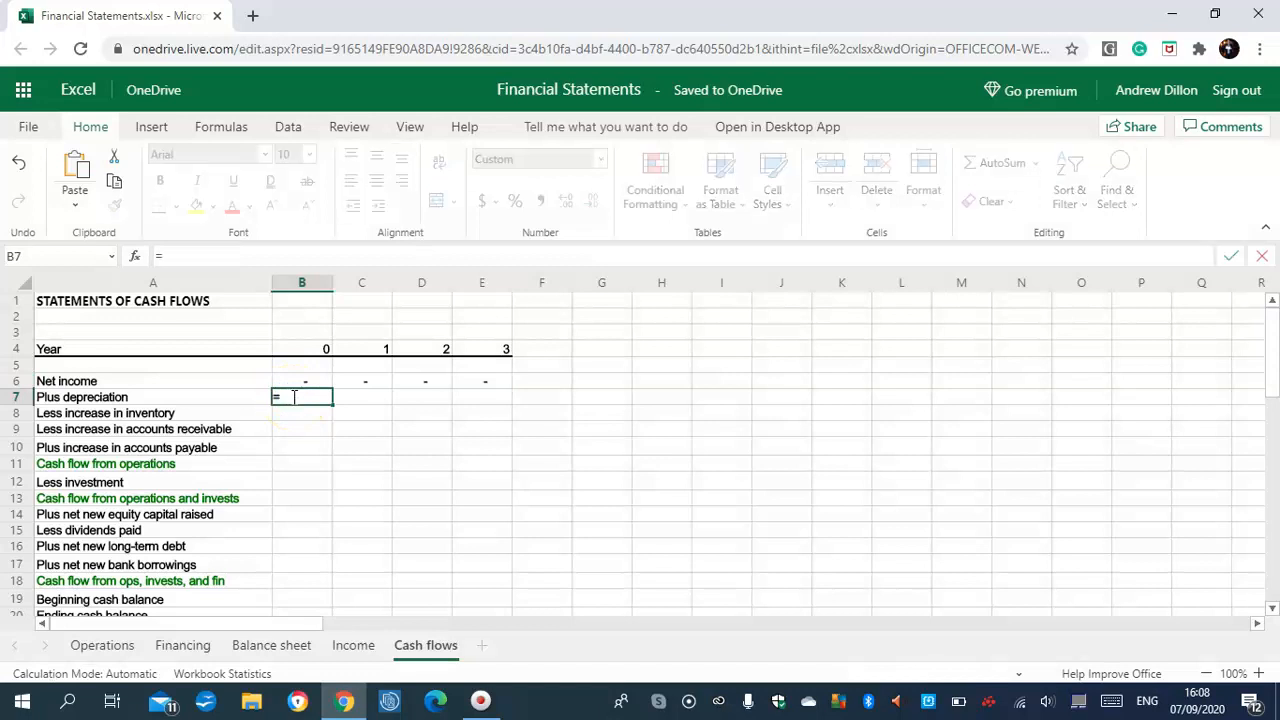
{"action": "type", "text": "O"}
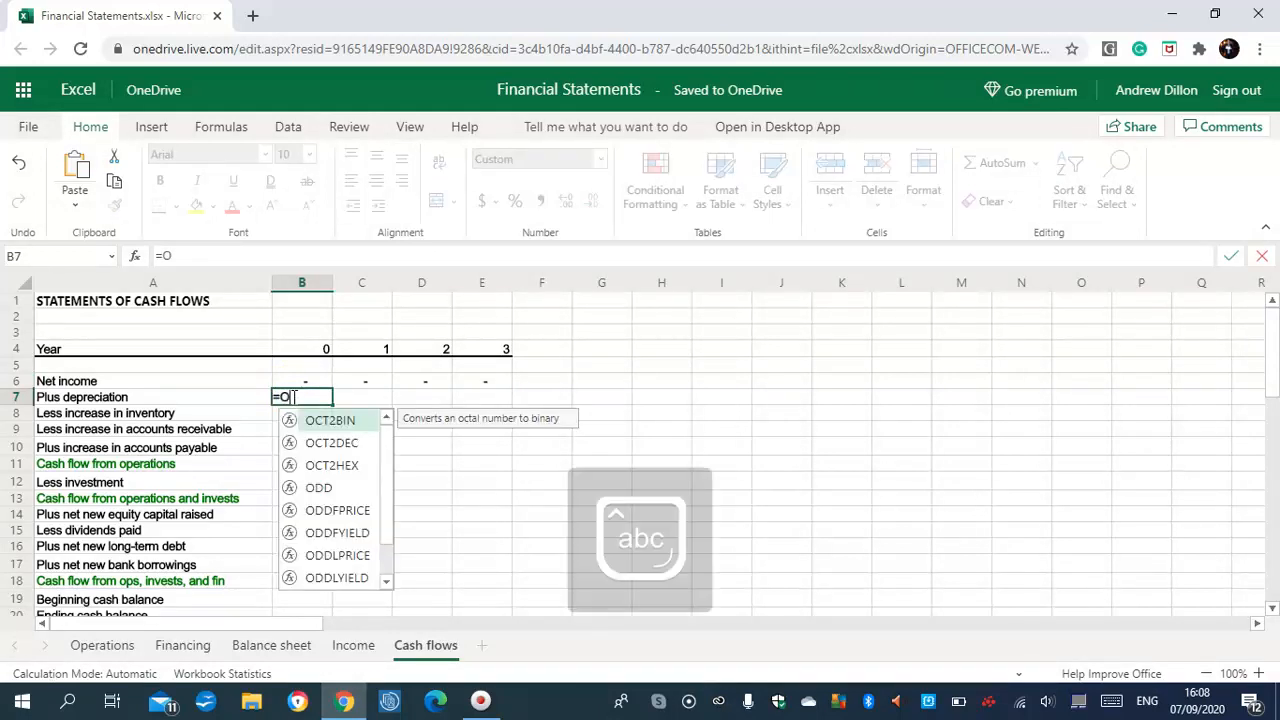
{"action": "type", "text": "peration"}
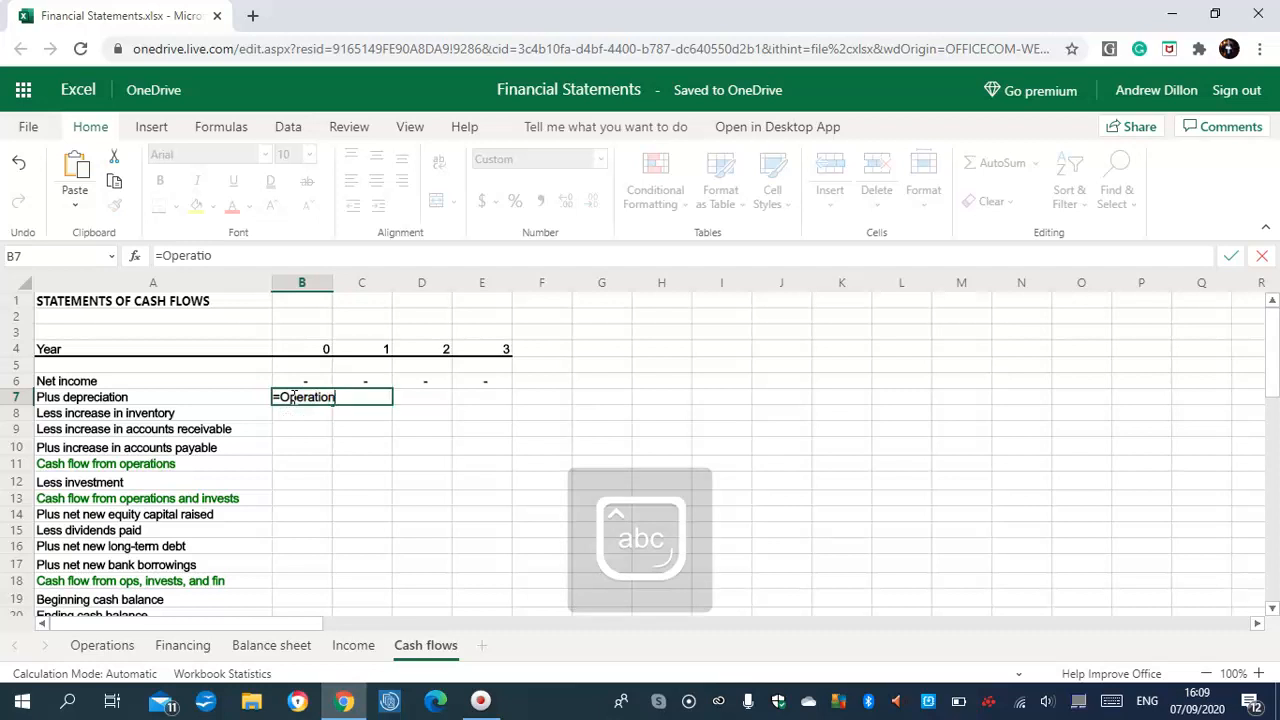
{"action": "type", "text": "s!"}
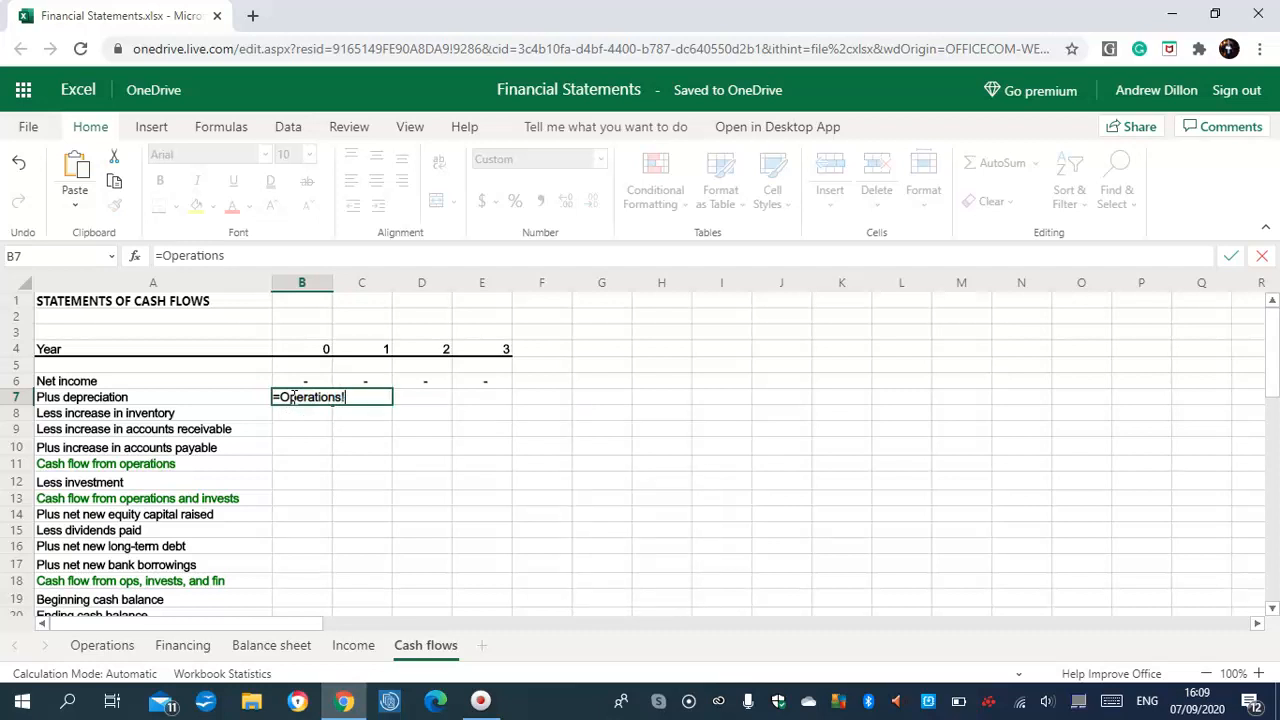
{"action": "type", "text": "C17"}
{"action": "key", "text": "Return"}
{"action": "left_click", "coordinate": [305, 394]}
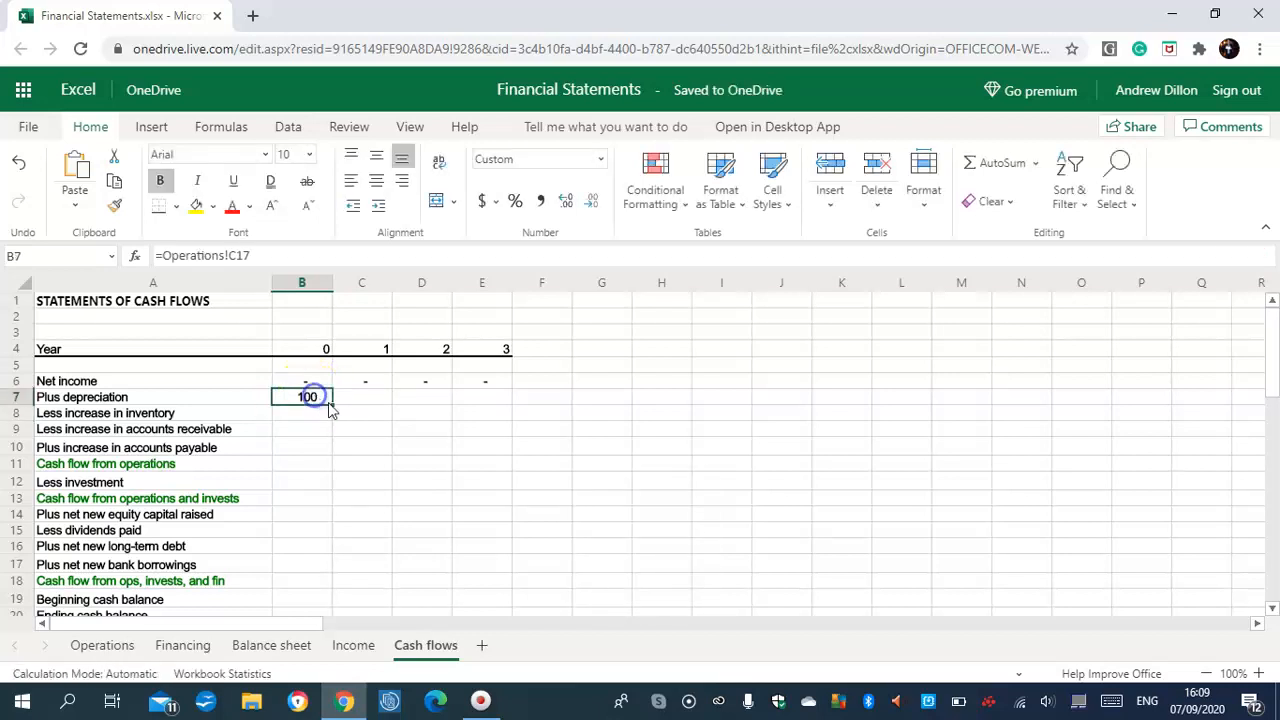
{"action": "left_click_drag", "start_coordinate": [332, 404], "coordinate": [482, 400]}
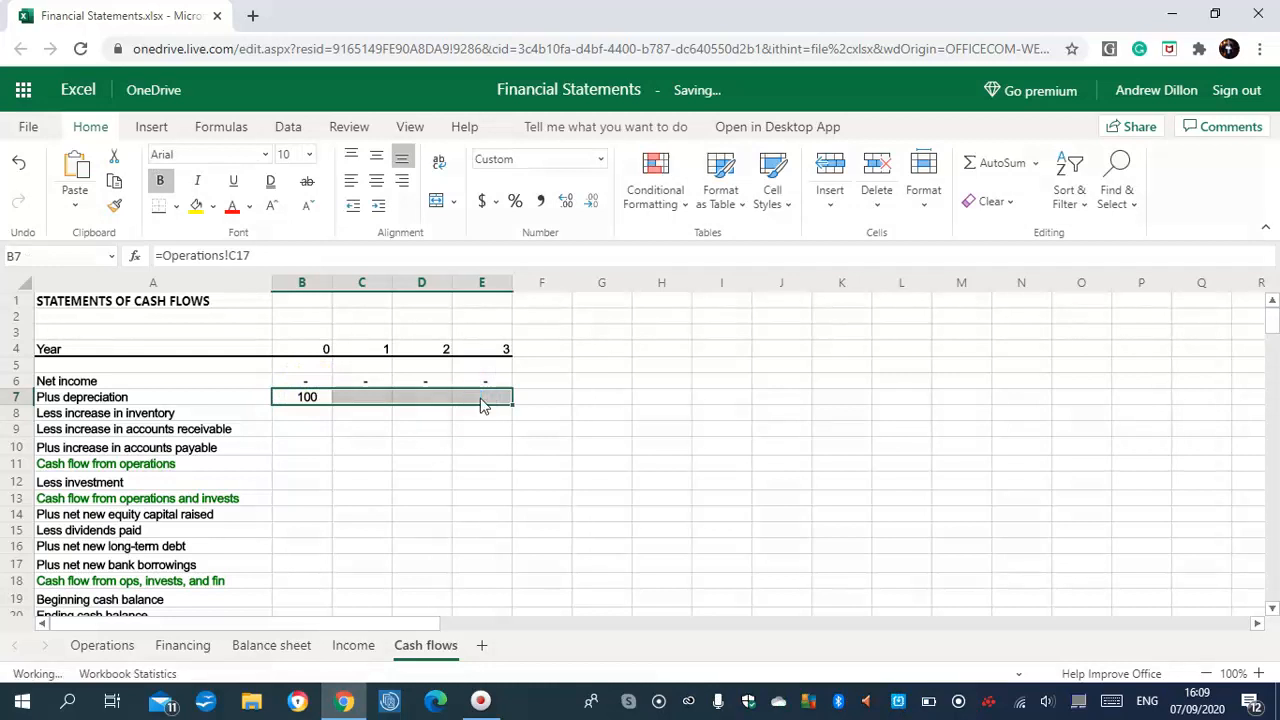
- Enter the year 0 less increase in inventory in B8 as =-'Balance sheet'!B7
{"action": "left_click", "coordinate": [296, 416]}
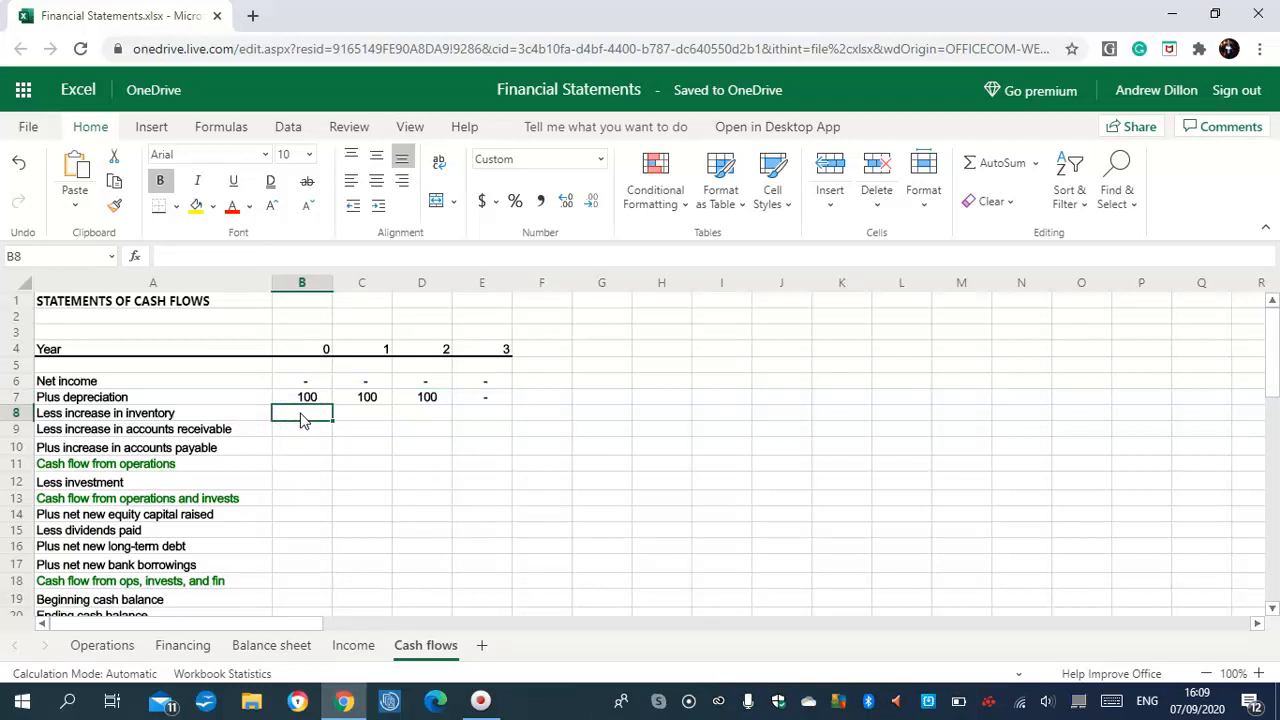
{"action": "type", "text": "=-"}
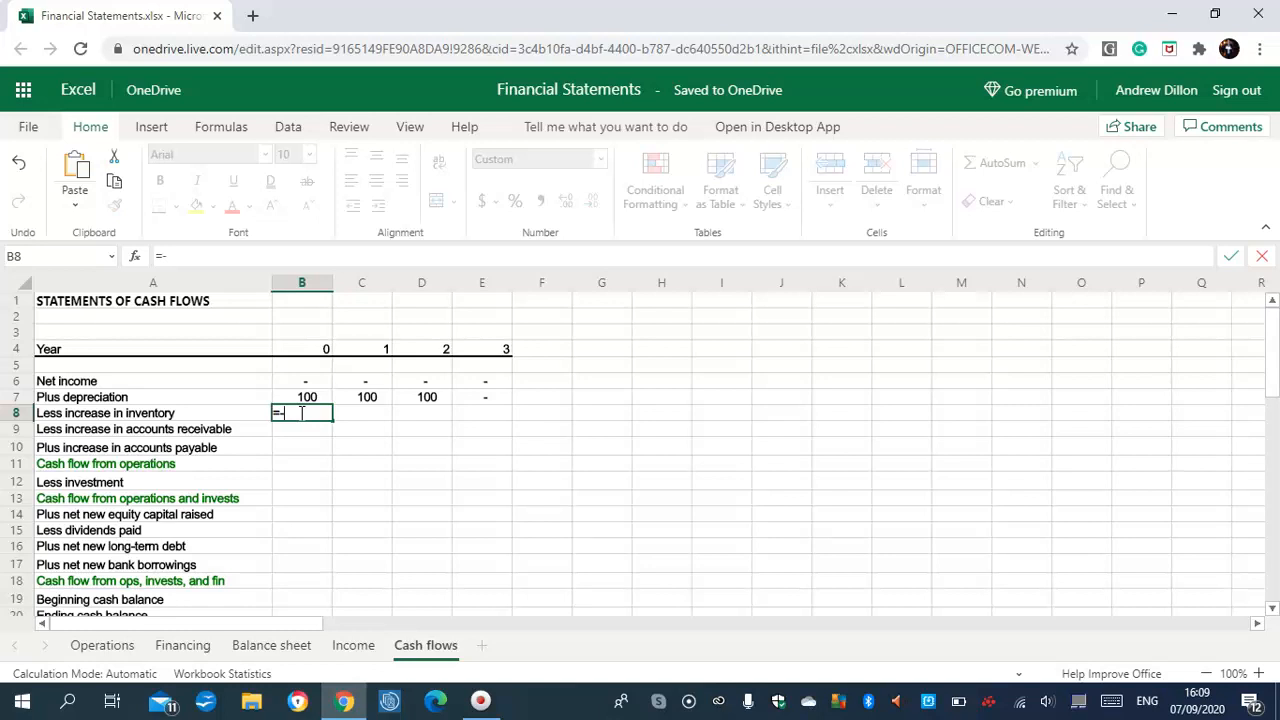
{"action": "type", "text": "Ba"}
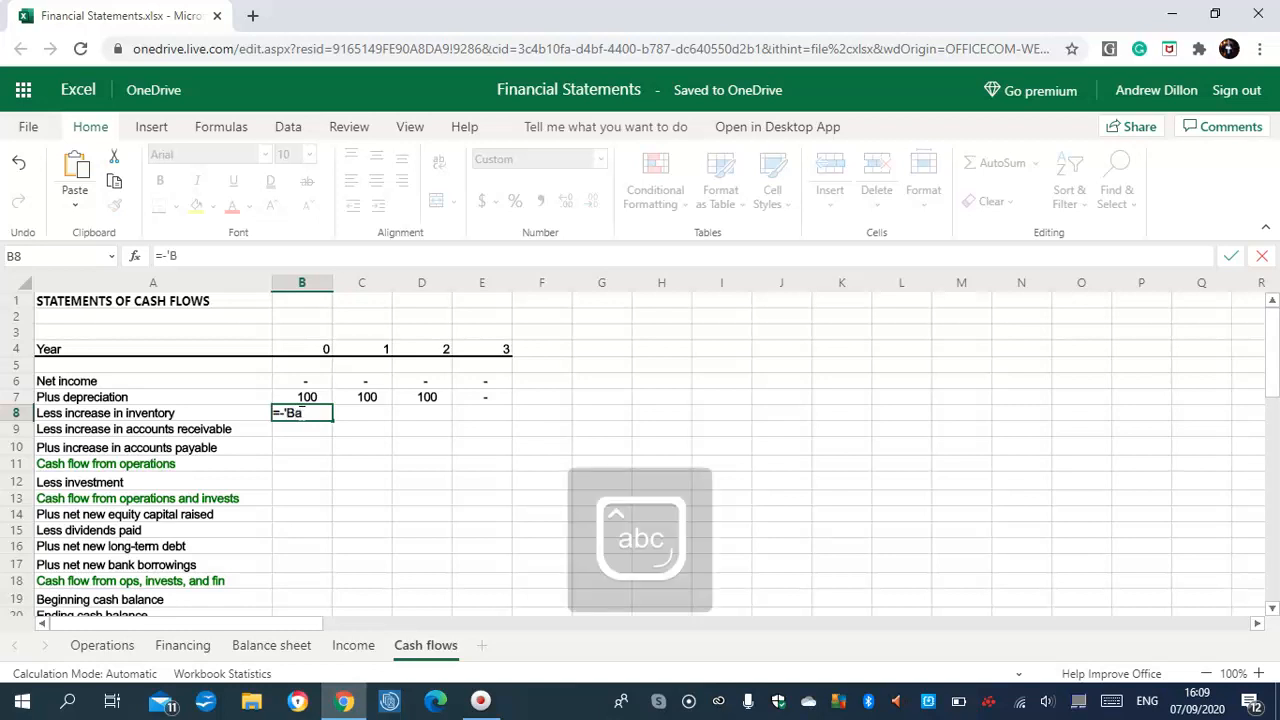
{"action": "type", "text": "lance"}
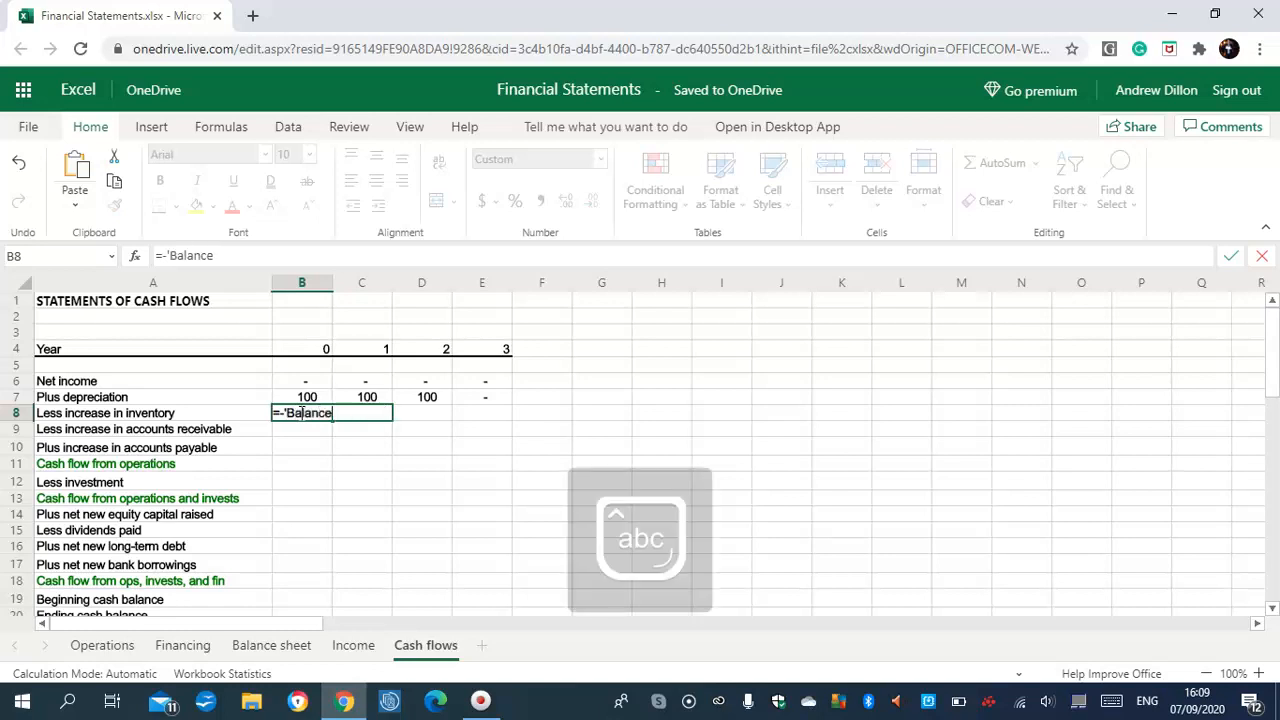
{"action": "type", "text": " Sheet"}
{"action": "type", "text": "'"}
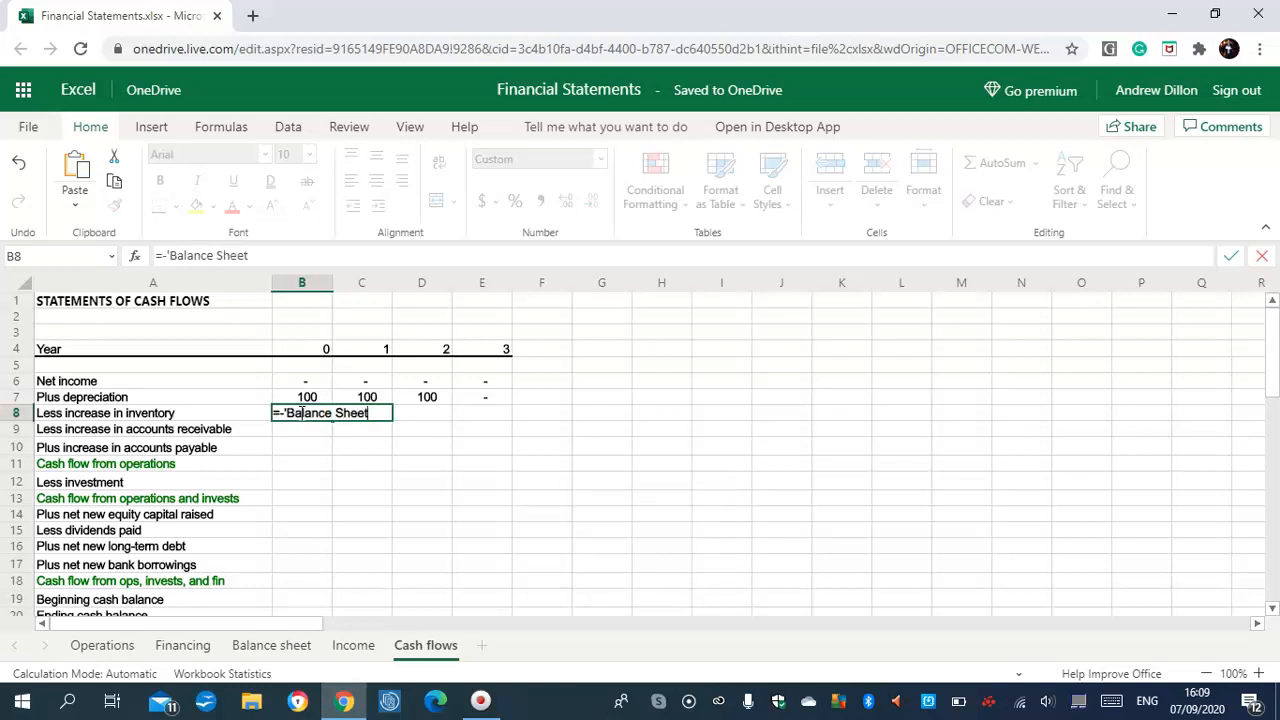
{"action": "type", "text": "!B"}
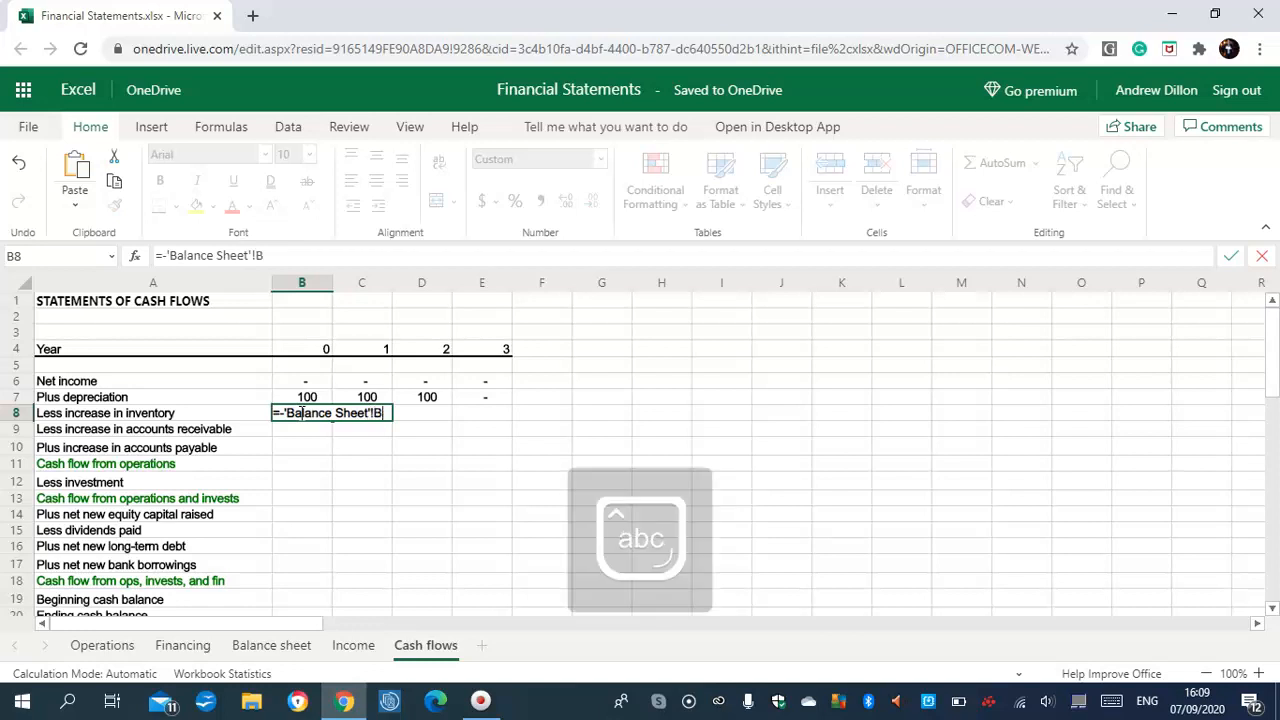
{"action": "type", "text": "7"}
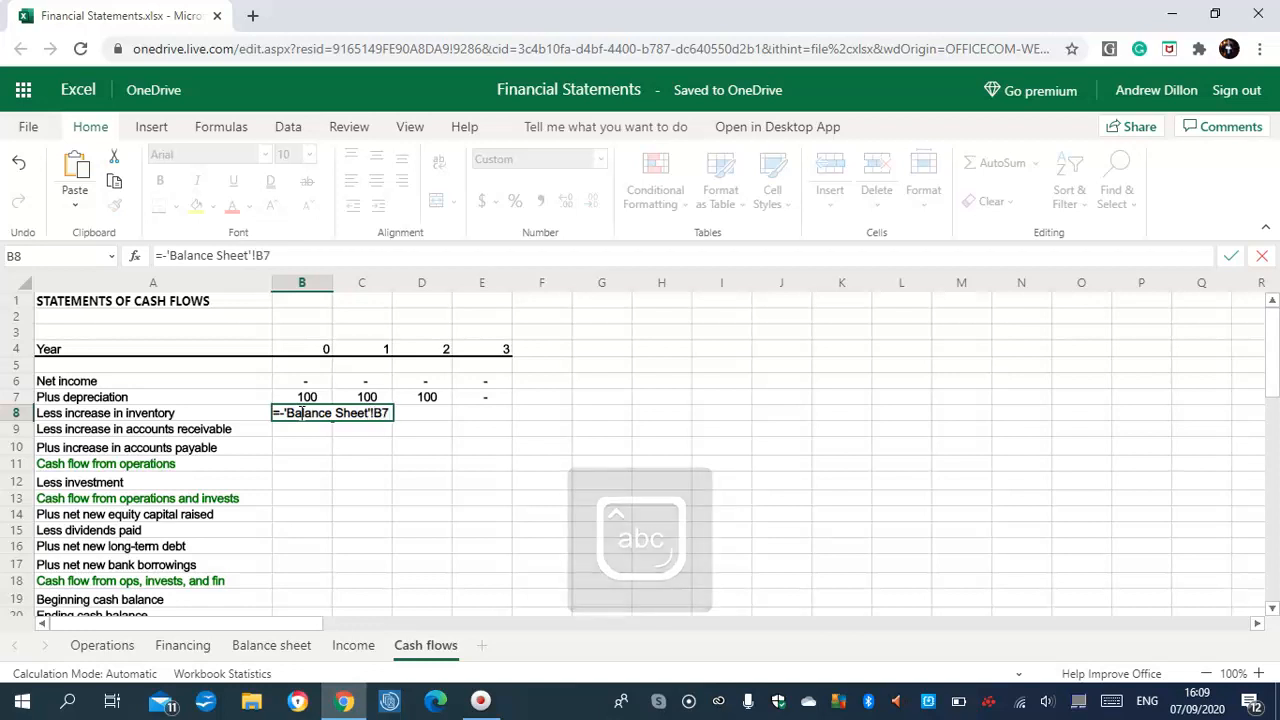
{"action": "key", "text": "Return"}
- Enter the year 1 less increase in inventory in C8 as =-('Balance sheet'!C7-'Balance sheet'!B7)
{"action": "left_click", "coordinate": [370, 417]}
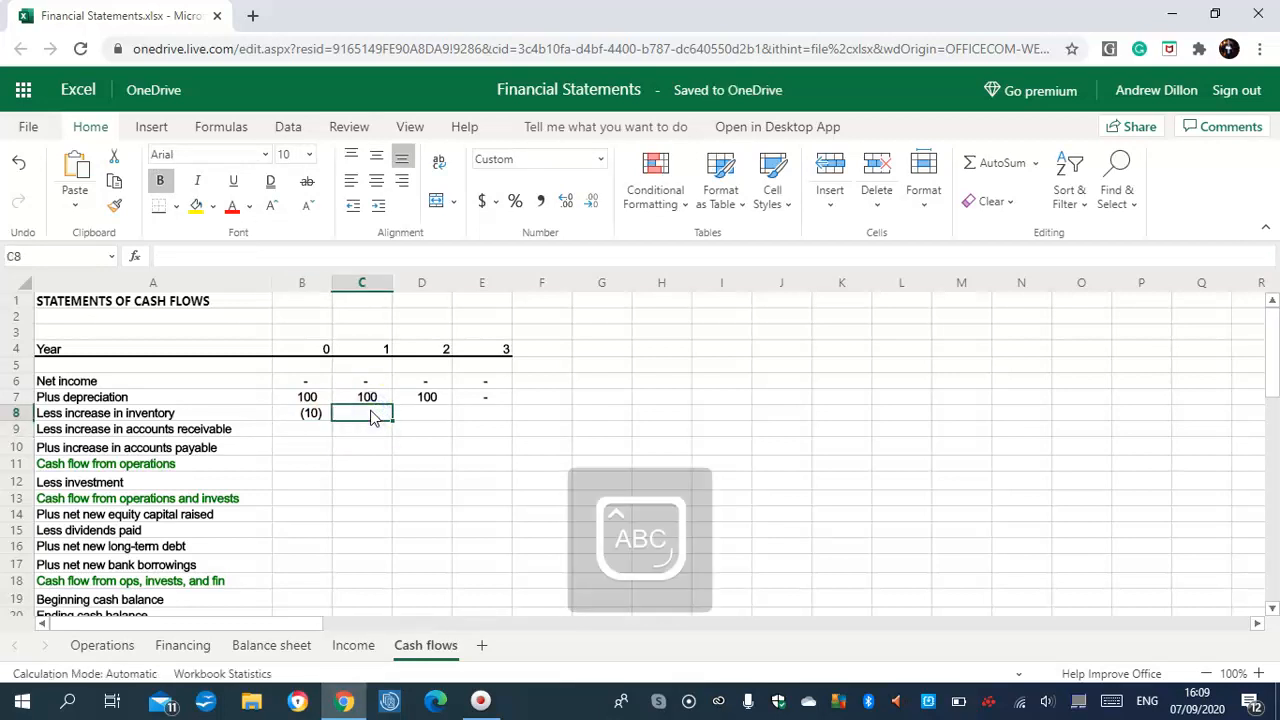
{"action": "type", "text": "=-"}
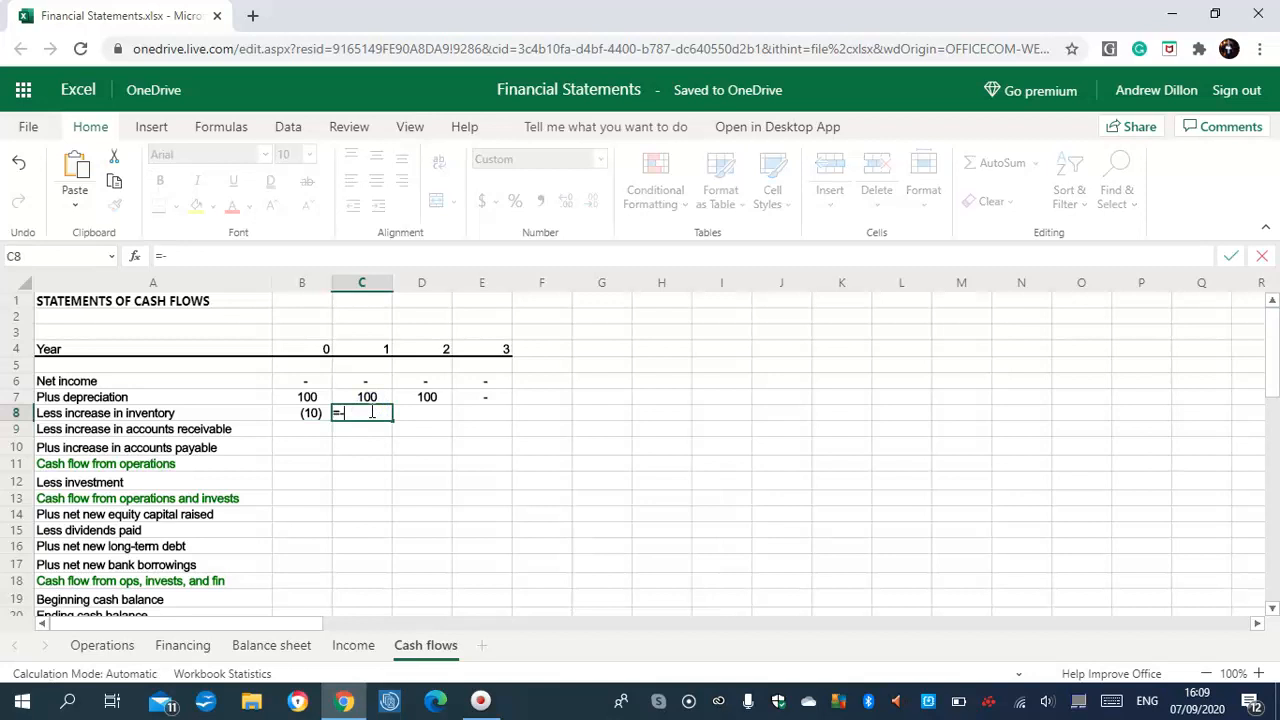
{"action": "type", "text": "('Balance "}
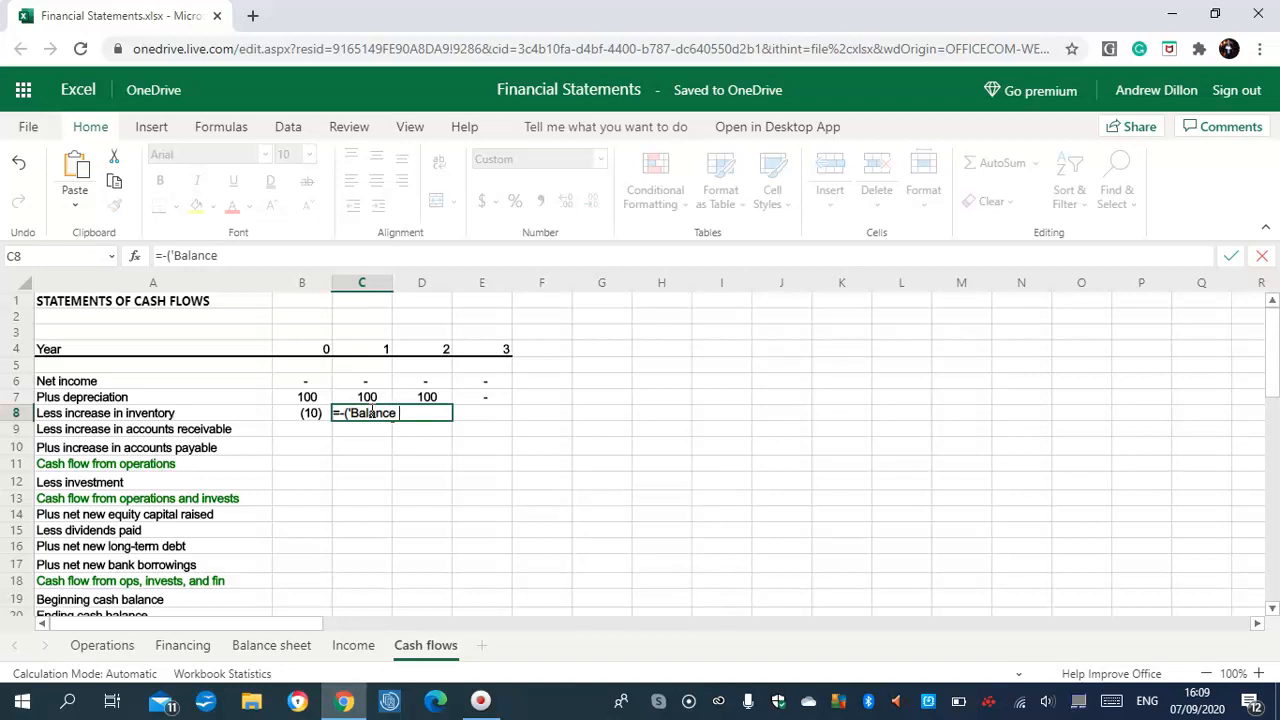
{"action": "type", "text": "sheet'!C"}
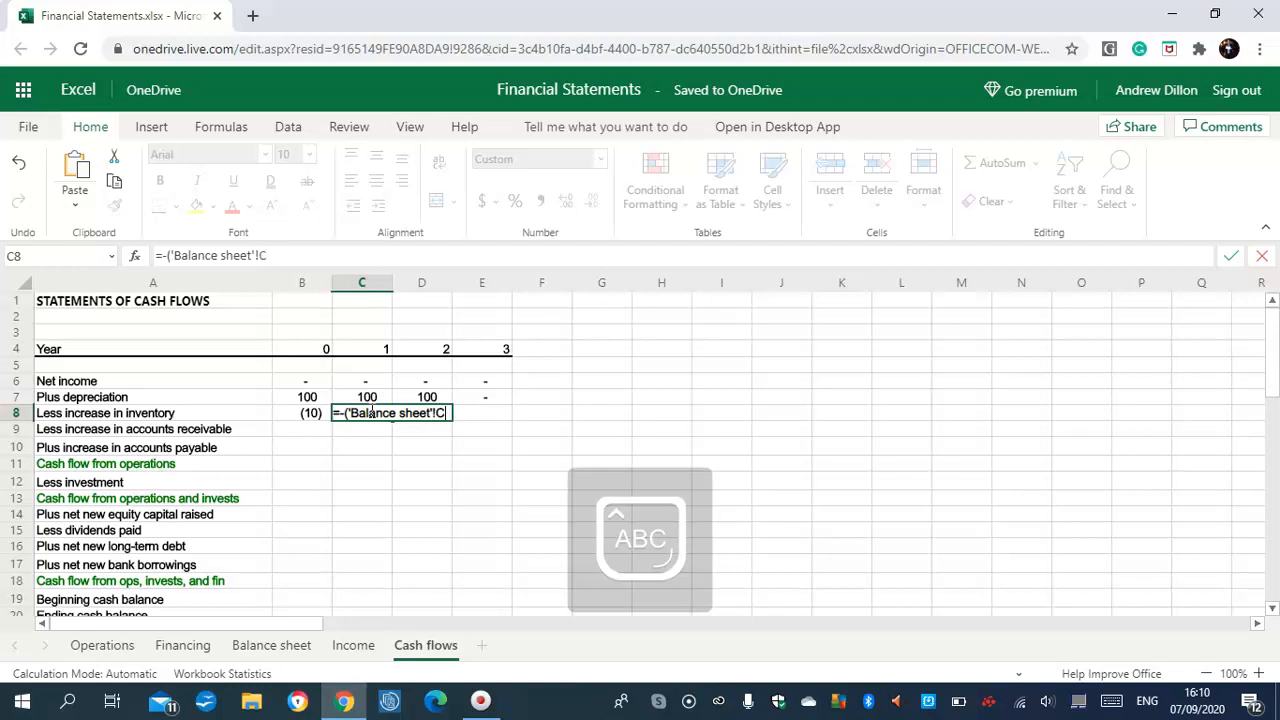
{"action": "type", "text": "7-"}
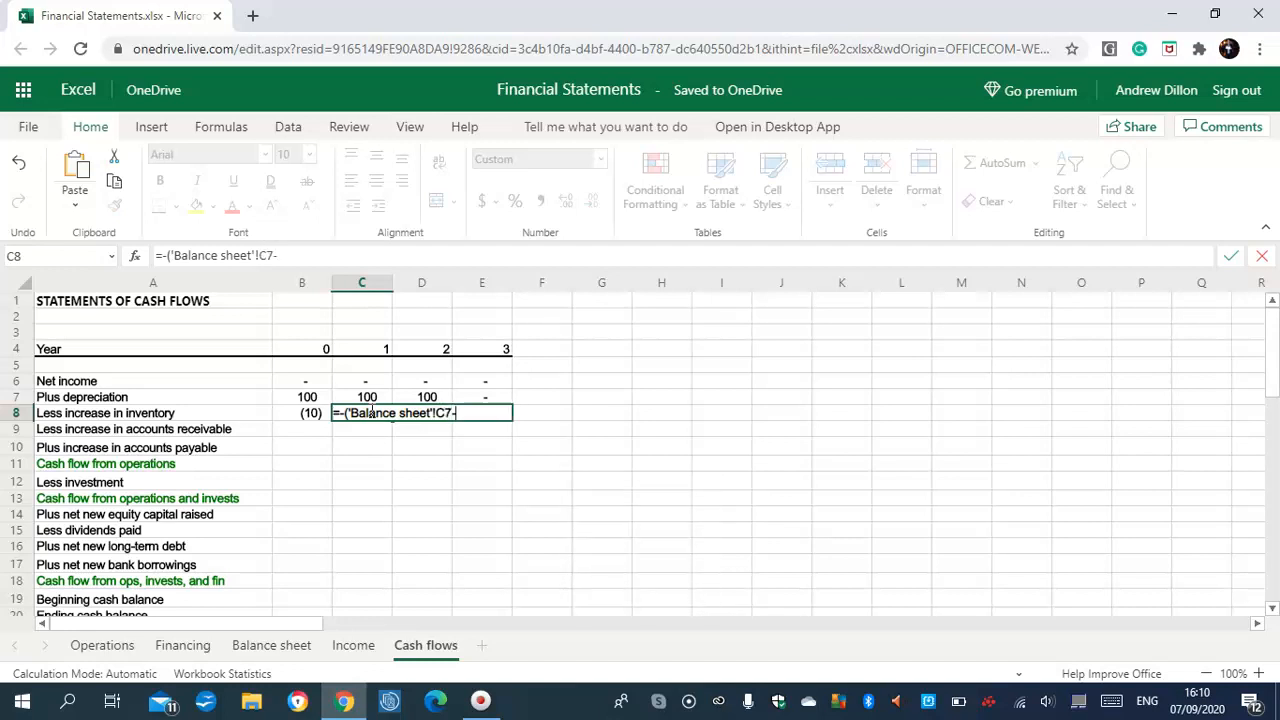
{"action": "type", "text": "'B"}
{"action": "key", "text": "Caps_Lock"}
{"action": "type", "text": "alance she"}
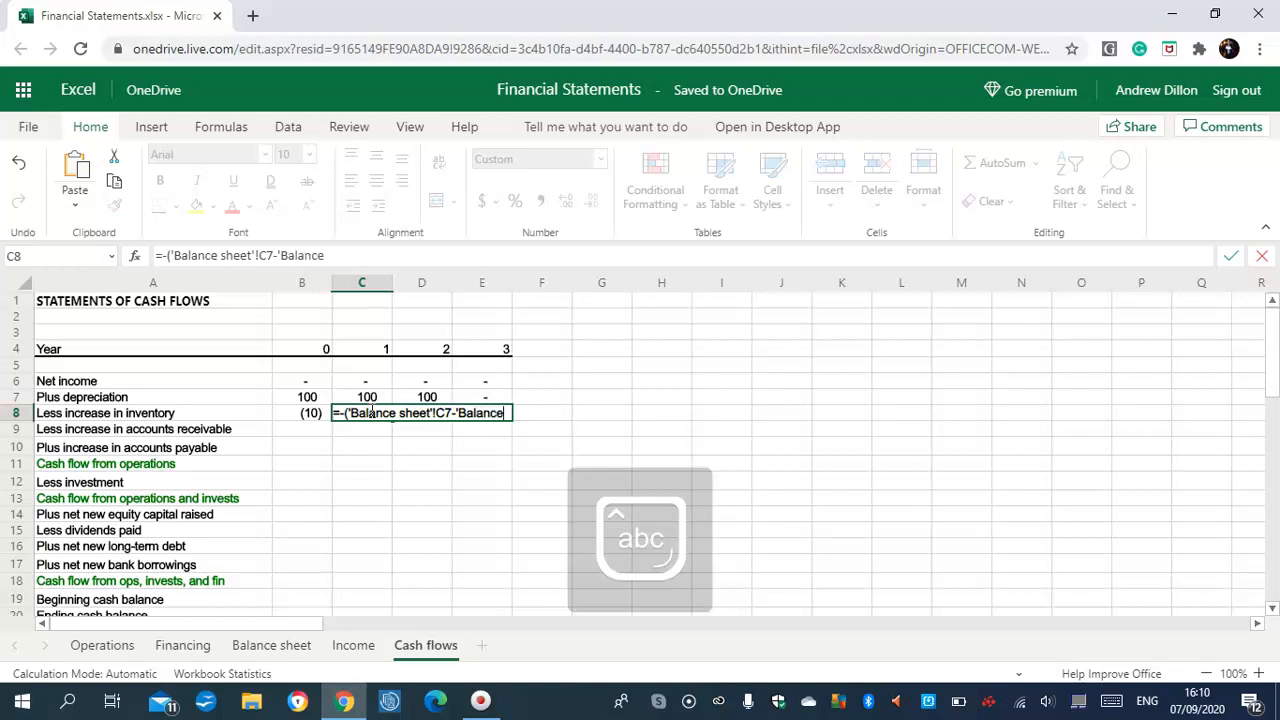
{"action": "type", "text": "et"}
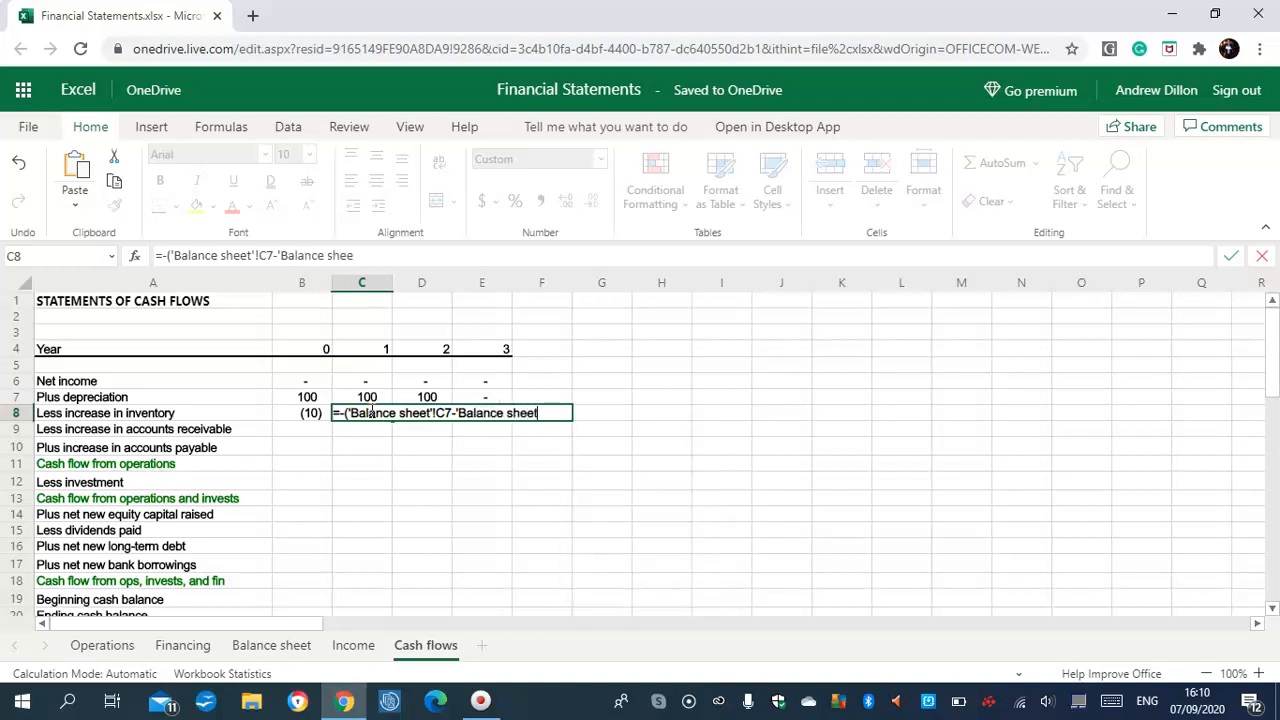
{"action": "type", "text": "'!"}
{"action": "key", "text": "Caps_Lock"}
{"action": "type", "text": "B7)"}
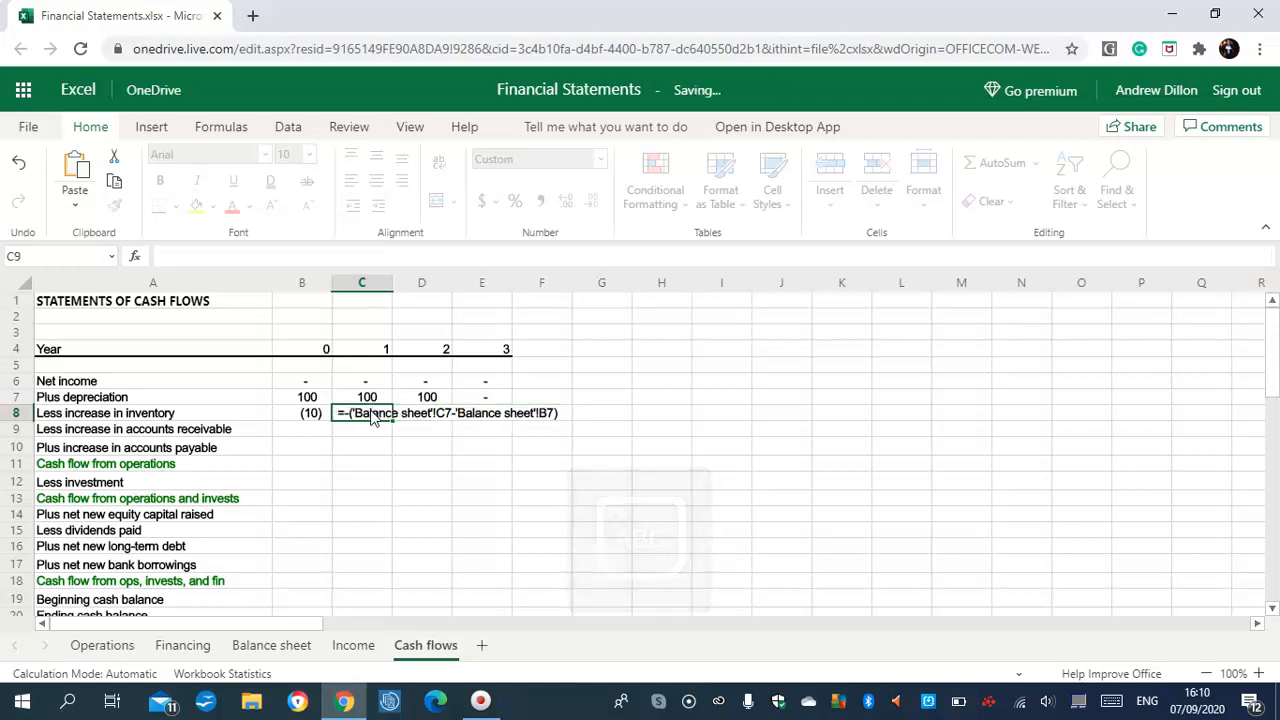
{"action": "key", "text": "Return"}
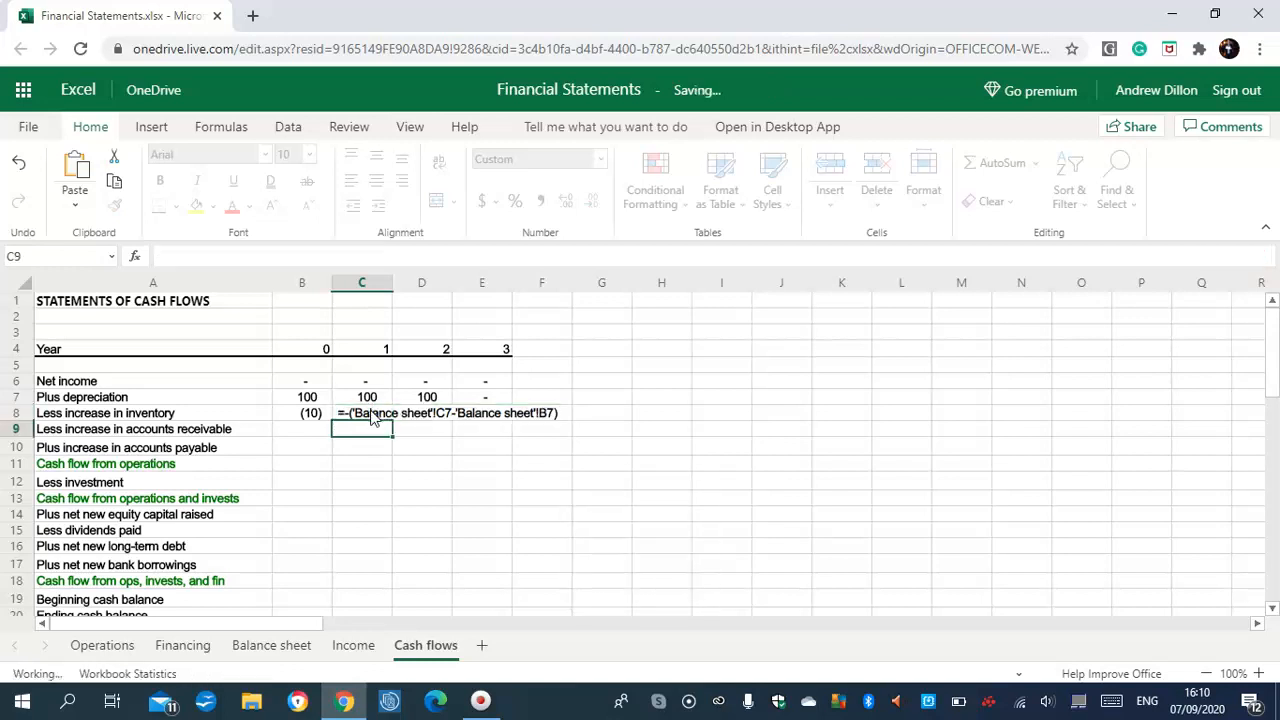
- Fill the year 1 inventory increase formula from C8 across to E8
{"action": "left_click", "coordinate": [381, 419]}
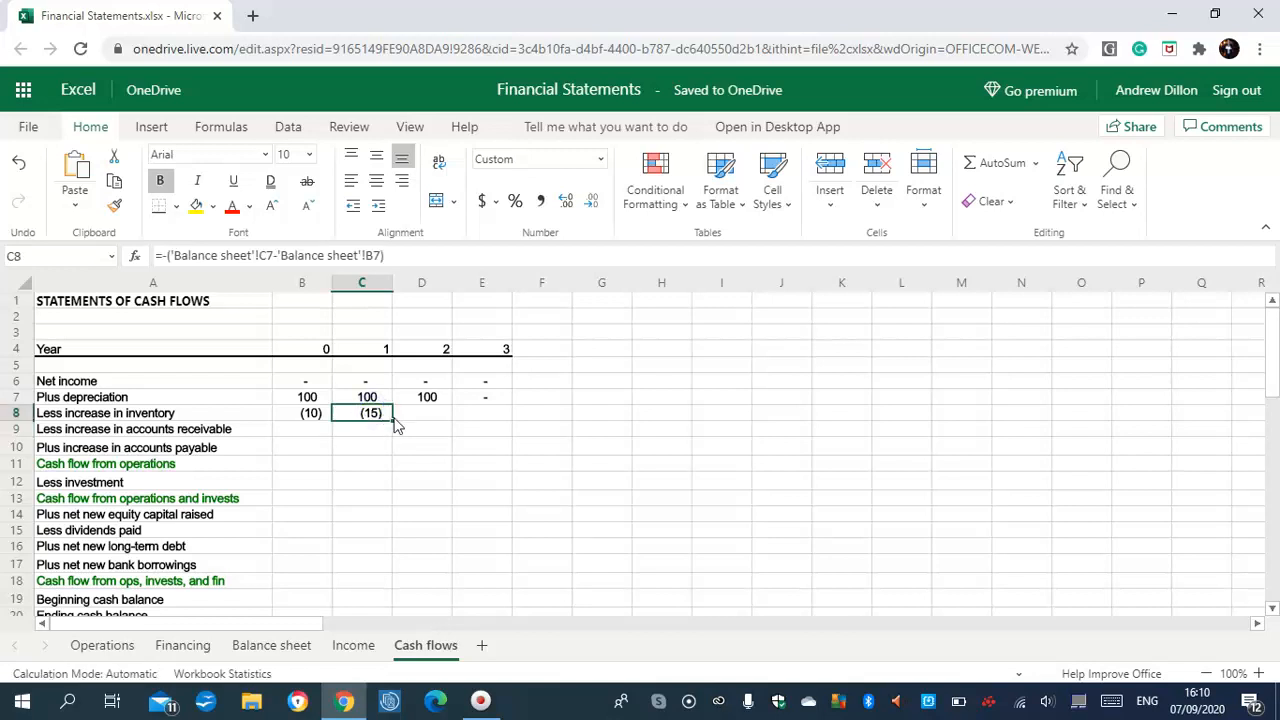
{"action": "key", "text": "Right"}
{"action": "left_click", "coordinate": [381, 419]}
{"action": "left_click_drag", "start_coordinate": [392, 421], "coordinate": [463, 418]}
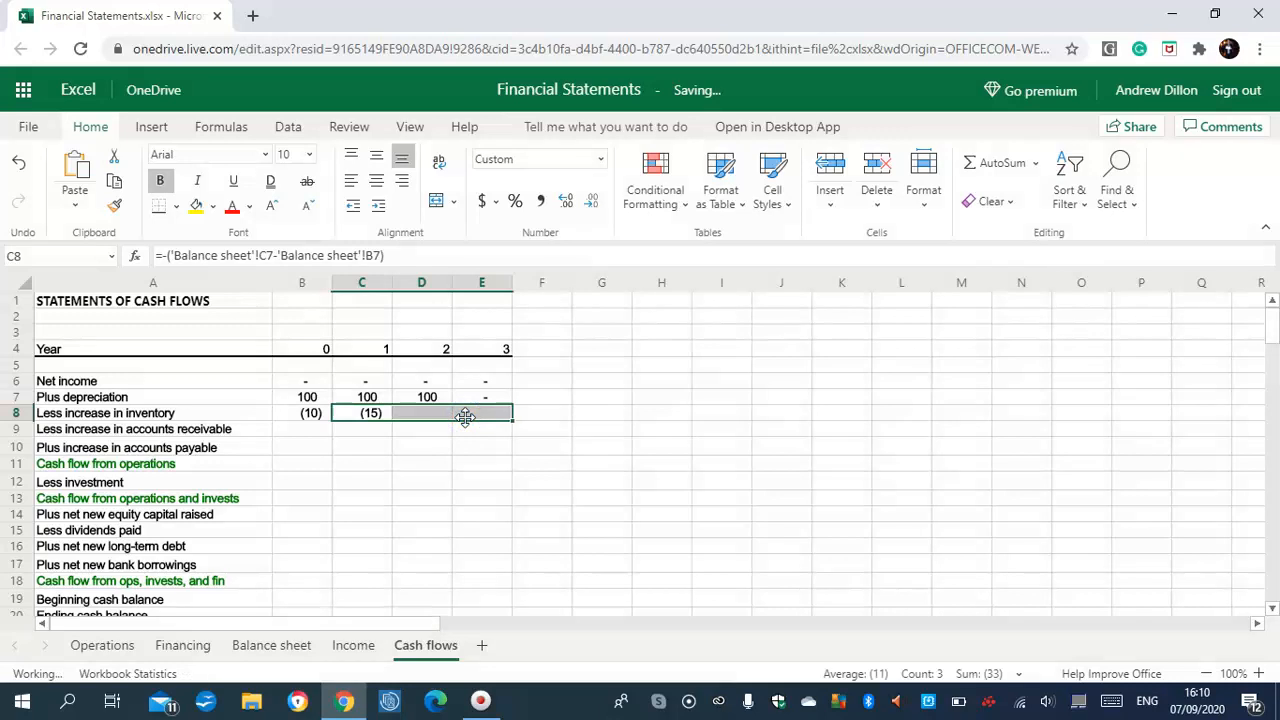
{"action": "left_click", "coordinate": [316, 414]}
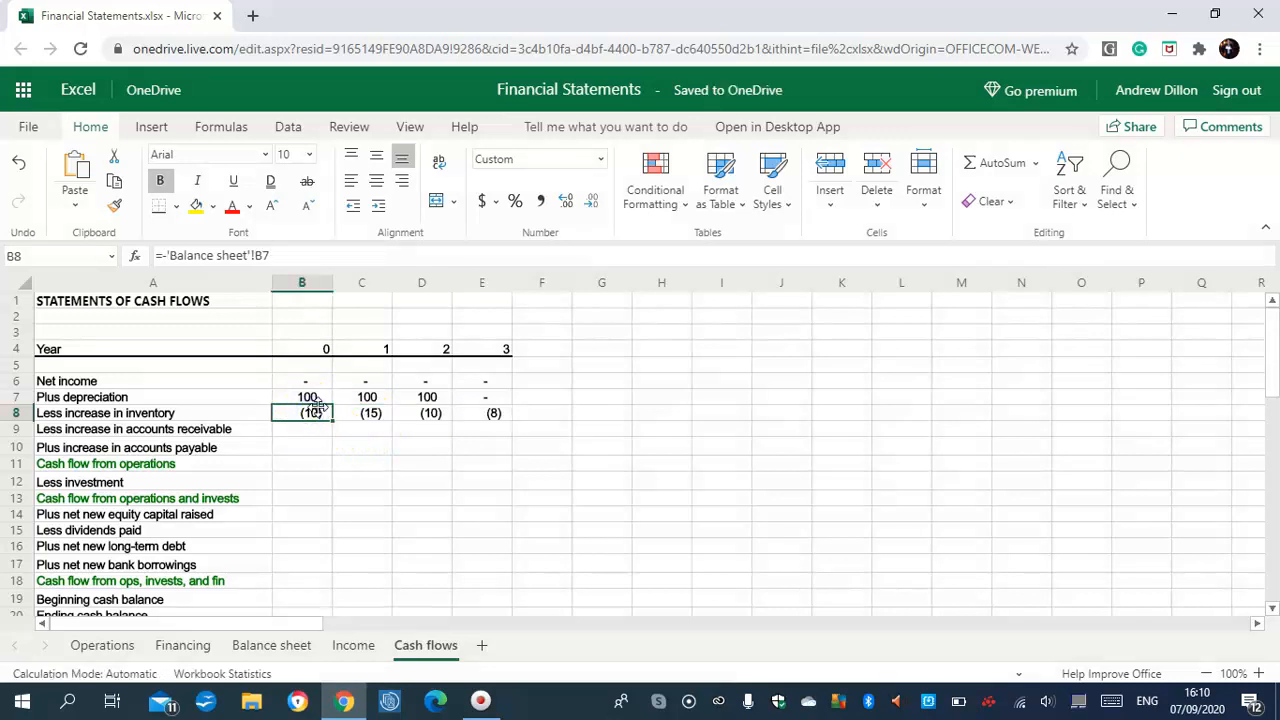